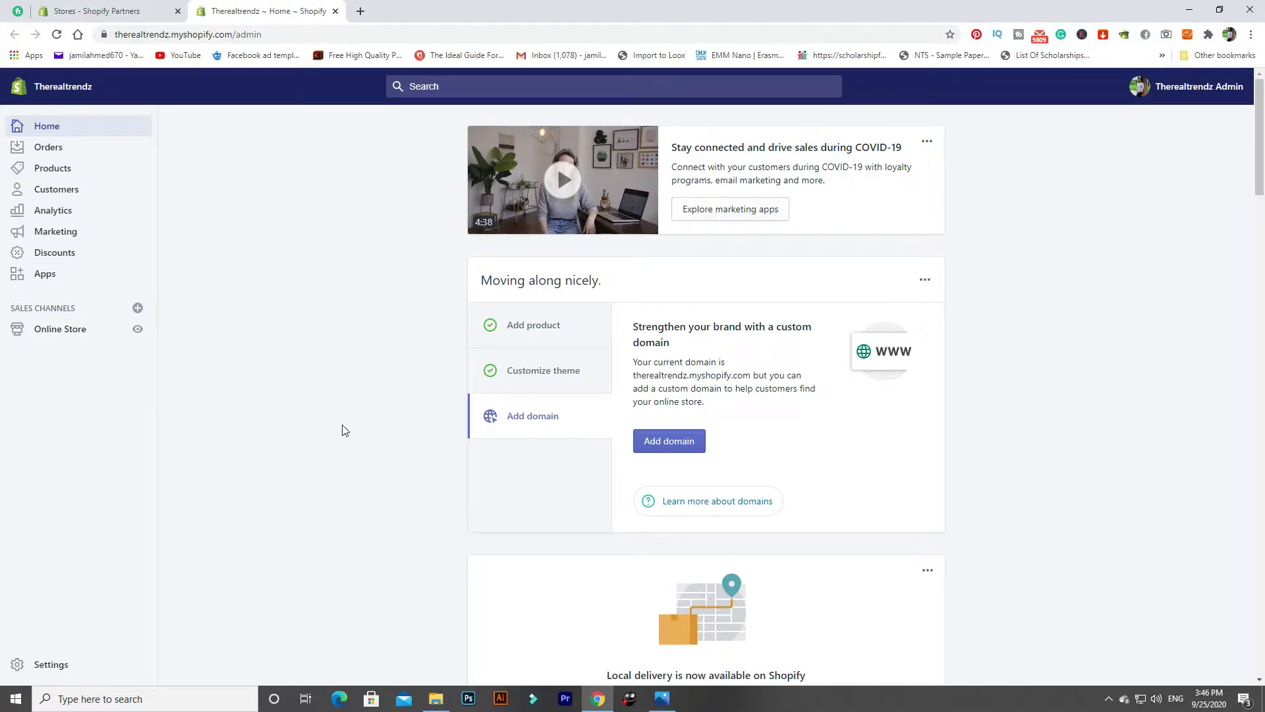
- Open the store settings and load General, Payments, Checkout, Shipping and delivery, and Taxes each in a separate browser tab
{"action": "left_click", "coordinate": [61, 668]}
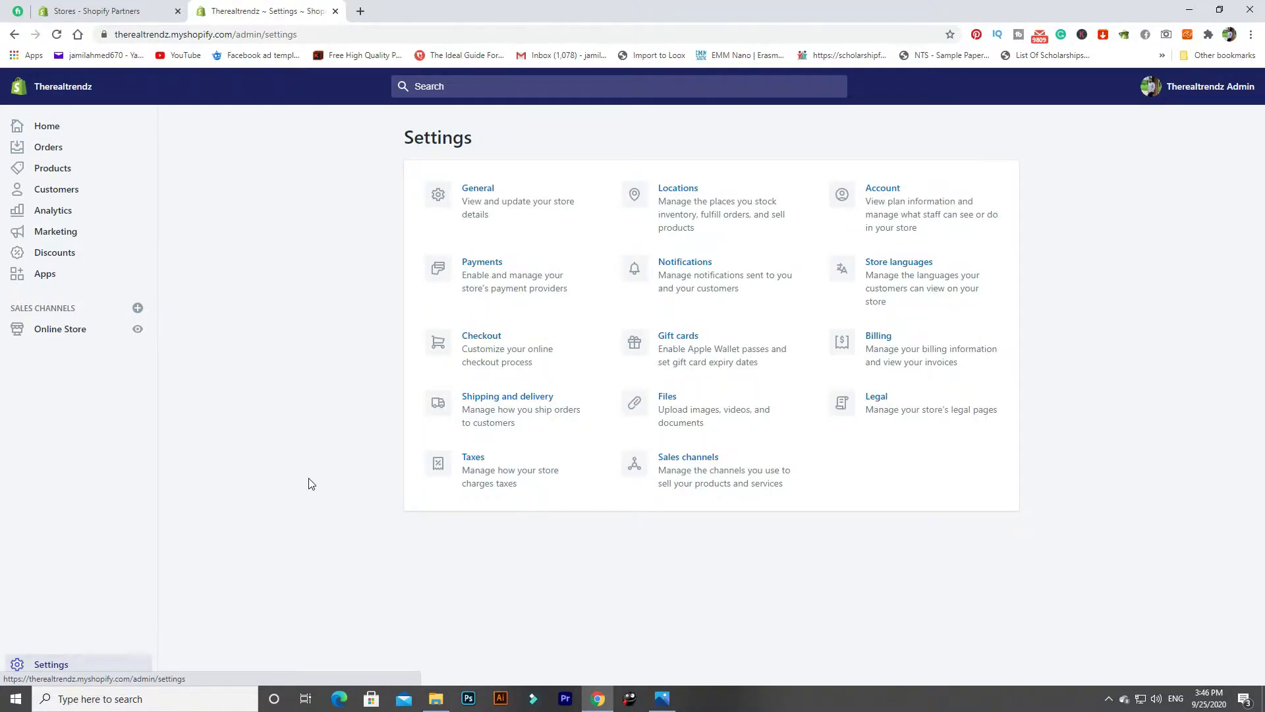
{"action": "right_click", "coordinate": [488, 194]}
{"action": "left_click", "coordinate": [502, 202]}
{"action": "right_click", "coordinate": [489, 259]}
{"action": "left_click", "coordinate": [500, 267]}
{"action": "right_click", "coordinate": [488, 334]}
{"action": "left_click", "coordinate": [503, 343]}
{"action": "right_click", "coordinate": [488, 396]}
{"action": "left_click", "coordinate": [510, 406]}
{"action": "right_click", "coordinate": [470, 457]}
{"action": "left_click", "coordinate": [502, 467]}
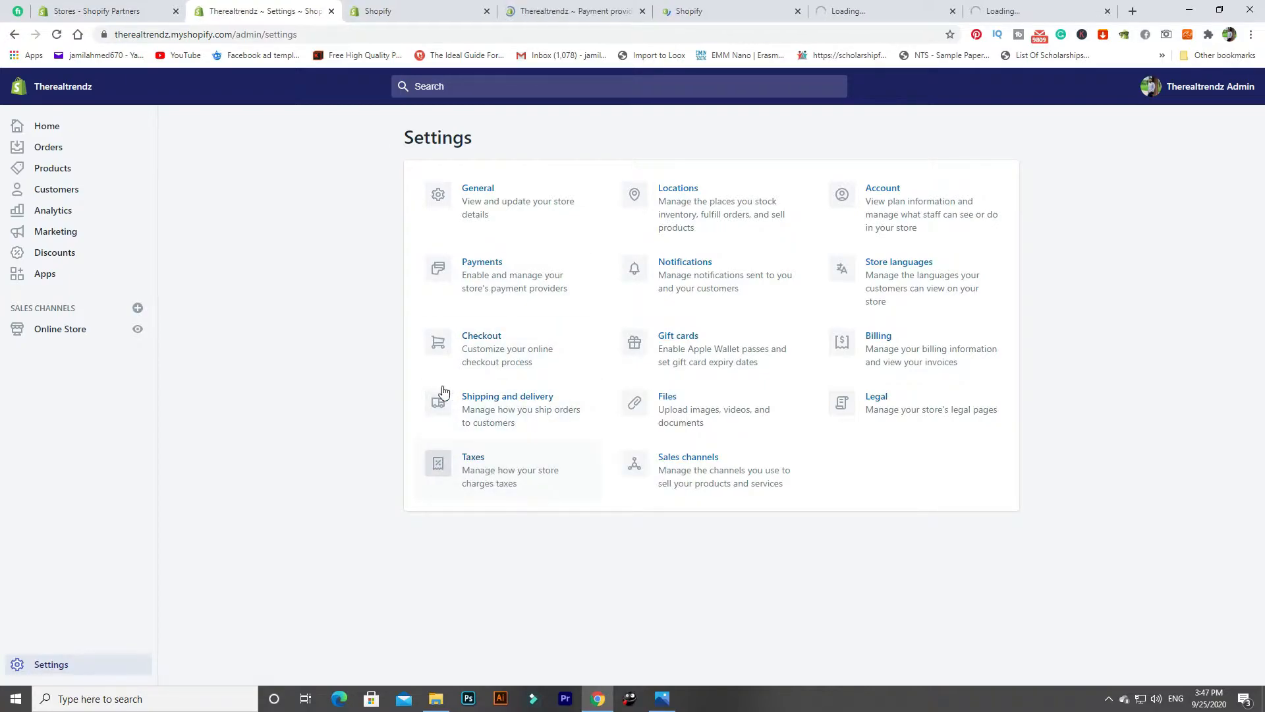
- Review the store details, industry options and store address fields on the General settings page
{"action": "left_click", "coordinate": [416, 8]}
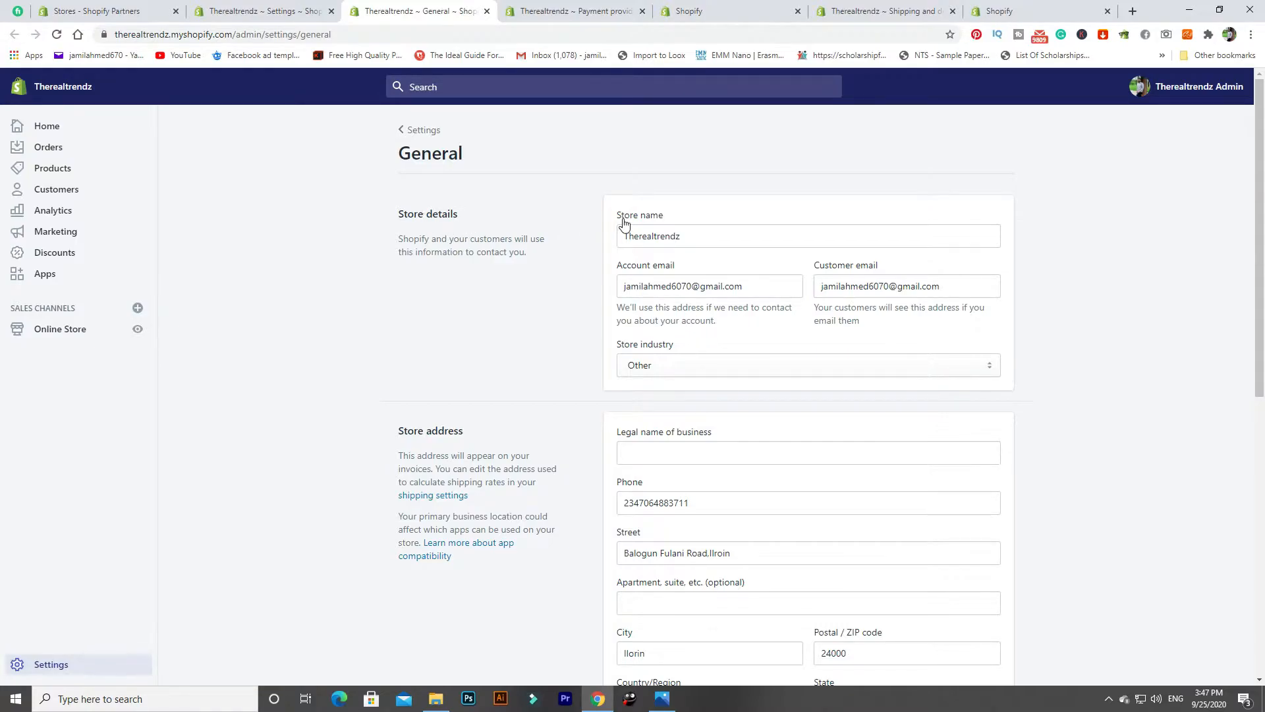
{"action": "left_click", "coordinate": [720, 370]}
{"action": "left_click", "coordinate": [719, 372]}
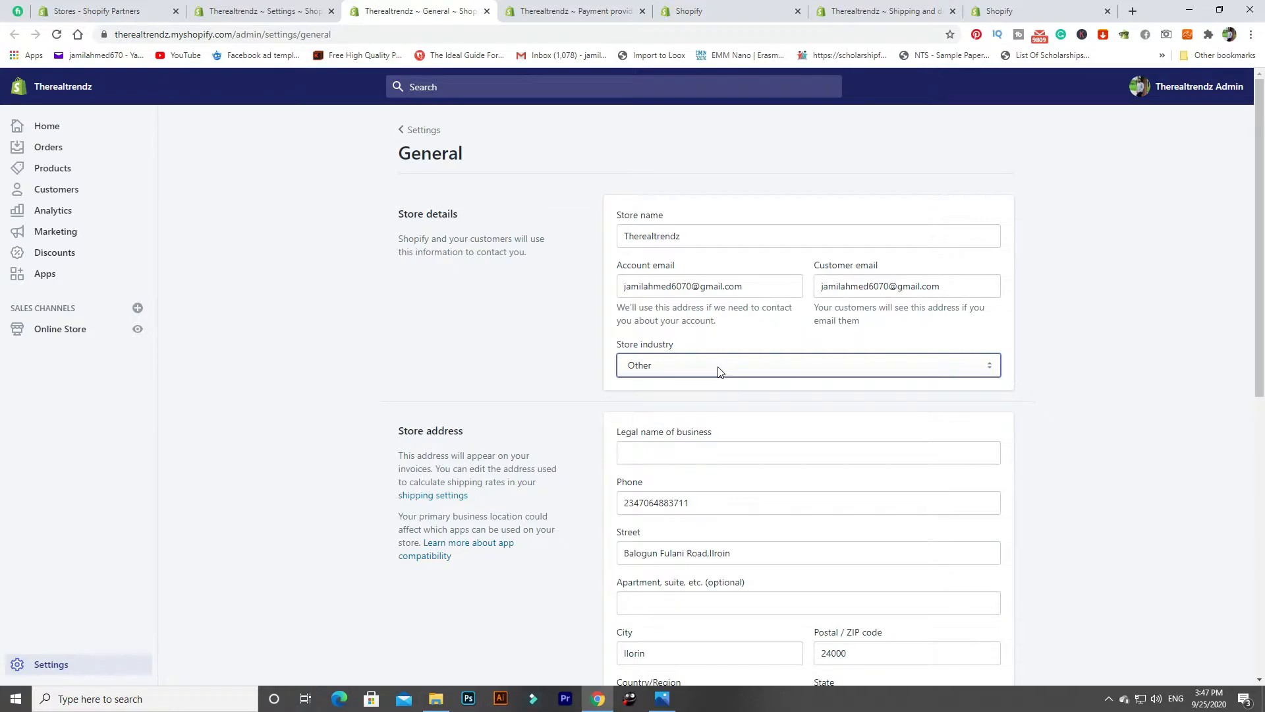
{"action": "scroll", "coordinate": [685, 319], "scroll_direction": "down", "scroll_amount": 2}
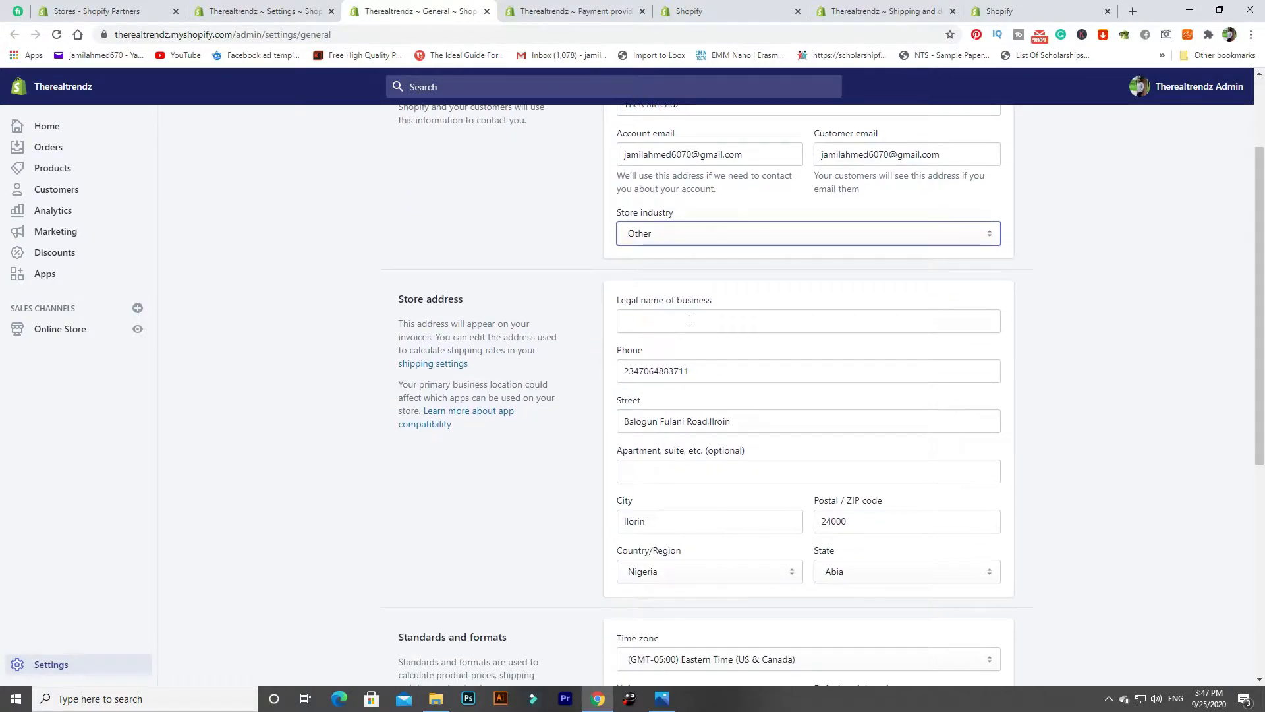
{"action": "left_click", "coordinate": [685, 318]}
{"action": "left_click", "coordinate": [691, 372]}
{"action": "left_click", "coordinate": [725, 421]}
{"action": "left_click", "coordinate": [703, 370]}
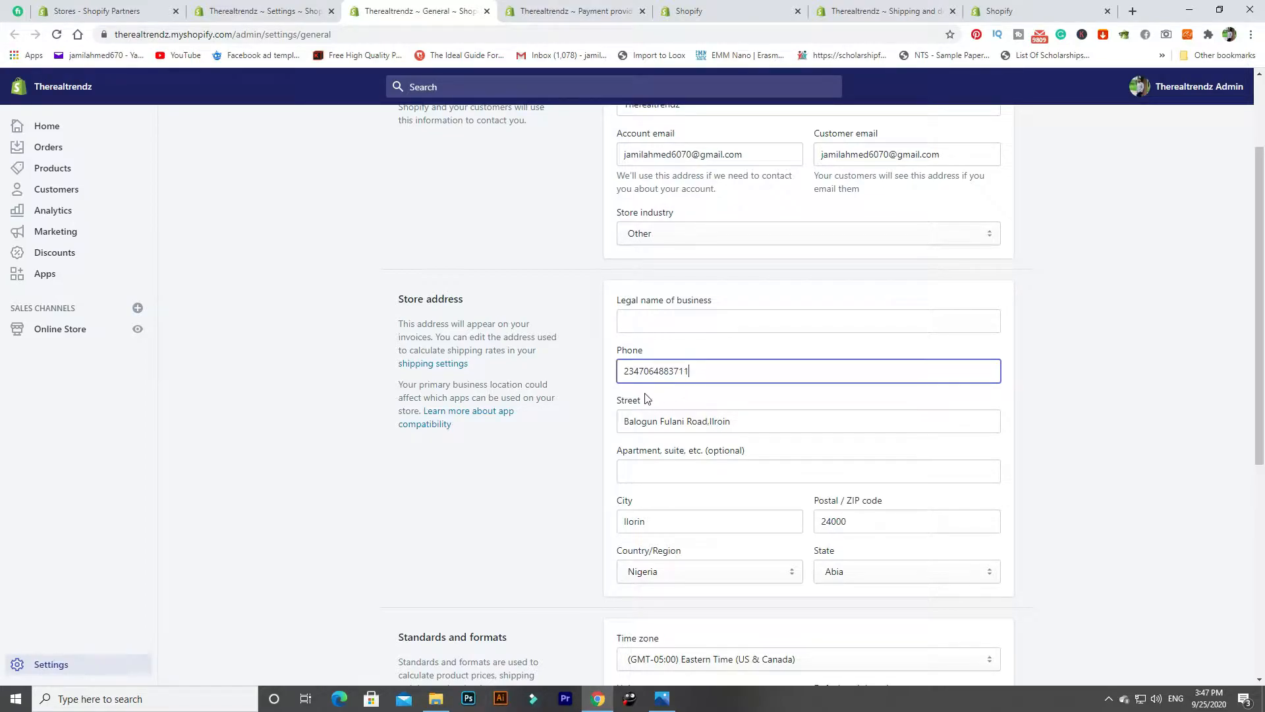
{"action": "scroll", "coordinate": [638, 400], "scroll_direction": "down", "scroll_amount": 1}
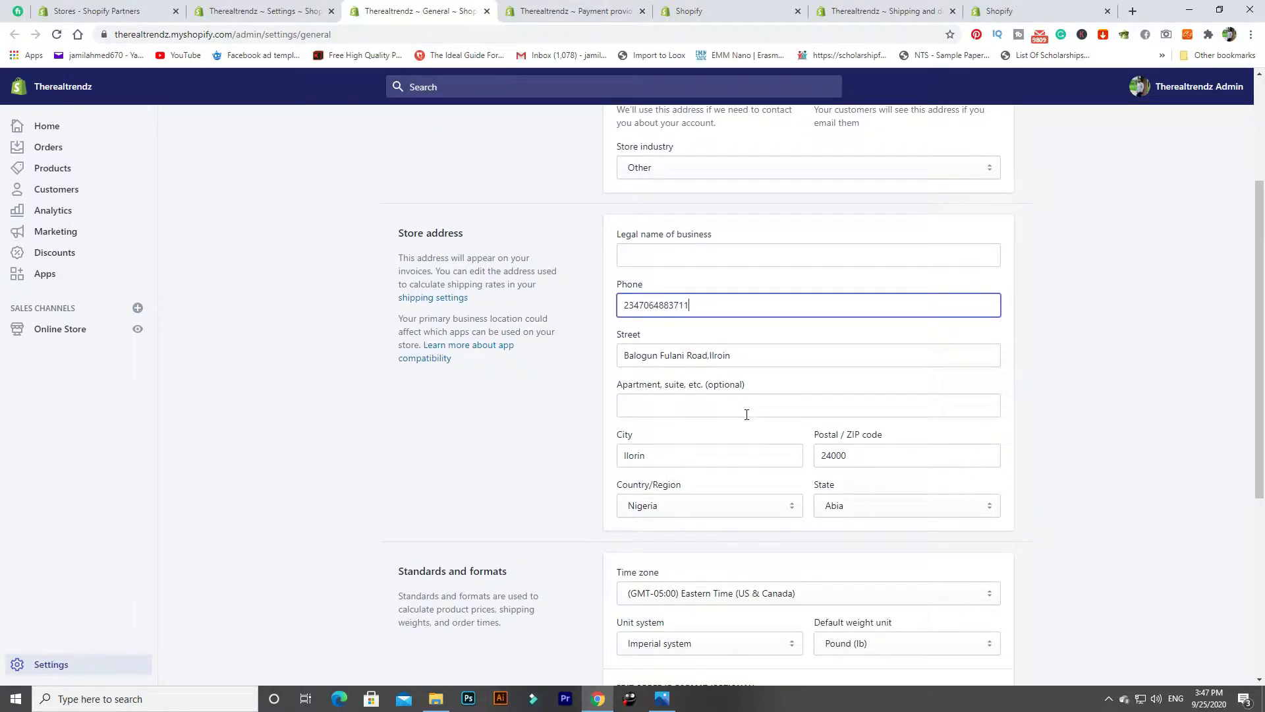
{"action": "left_click", "coordinate": [672, 407]}
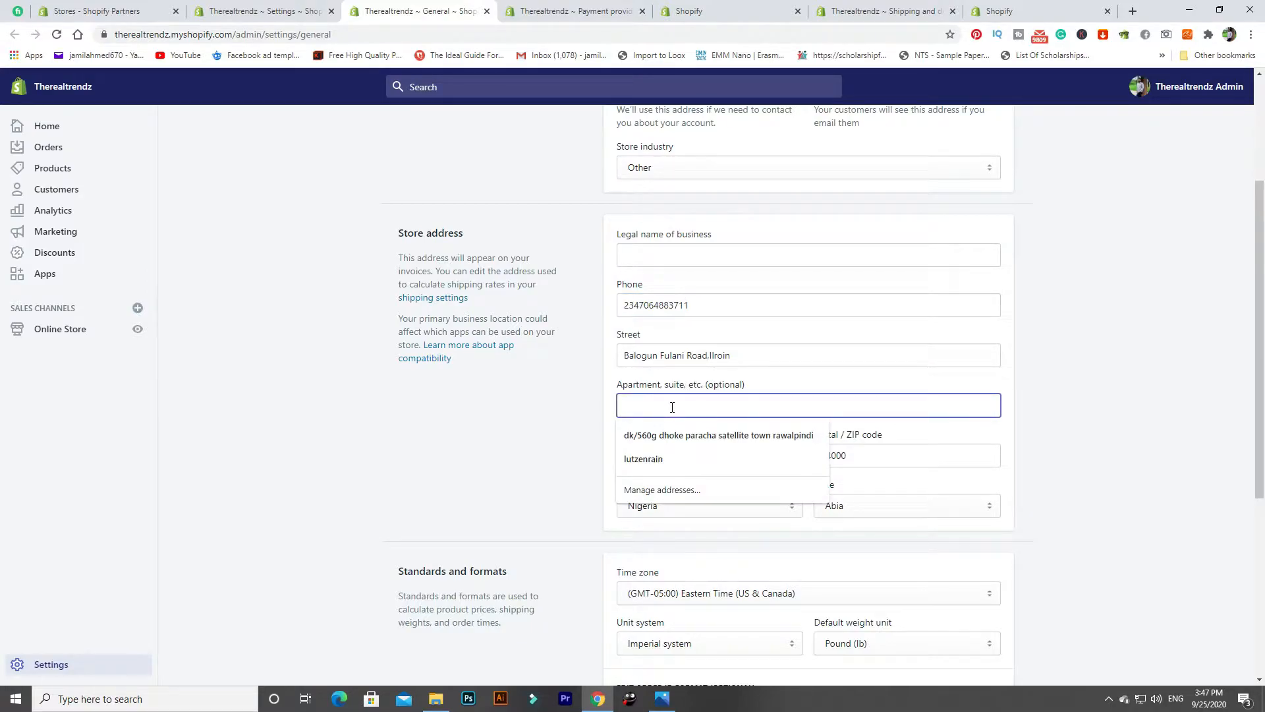
{"action": "left_click", "coordinate": [527, 409]}
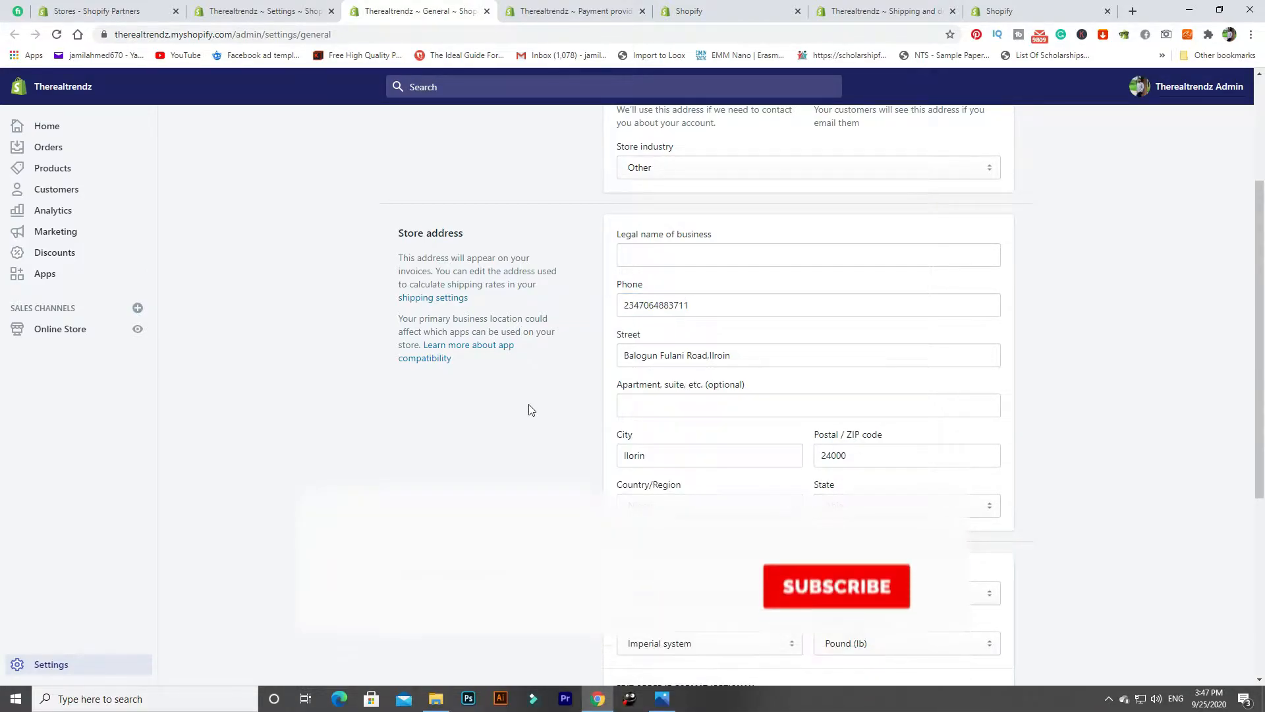
- Check the default weight unit and unit system options under the General page's standards and formats
{"action": "scroll", "coordinate": [531, 409], "scroll_direction": "down", "scroll_amount": 2}
{"action": "scroll", "coordinate": [527, 409], "scroll_direction": "down", "scroll_amount": 2}
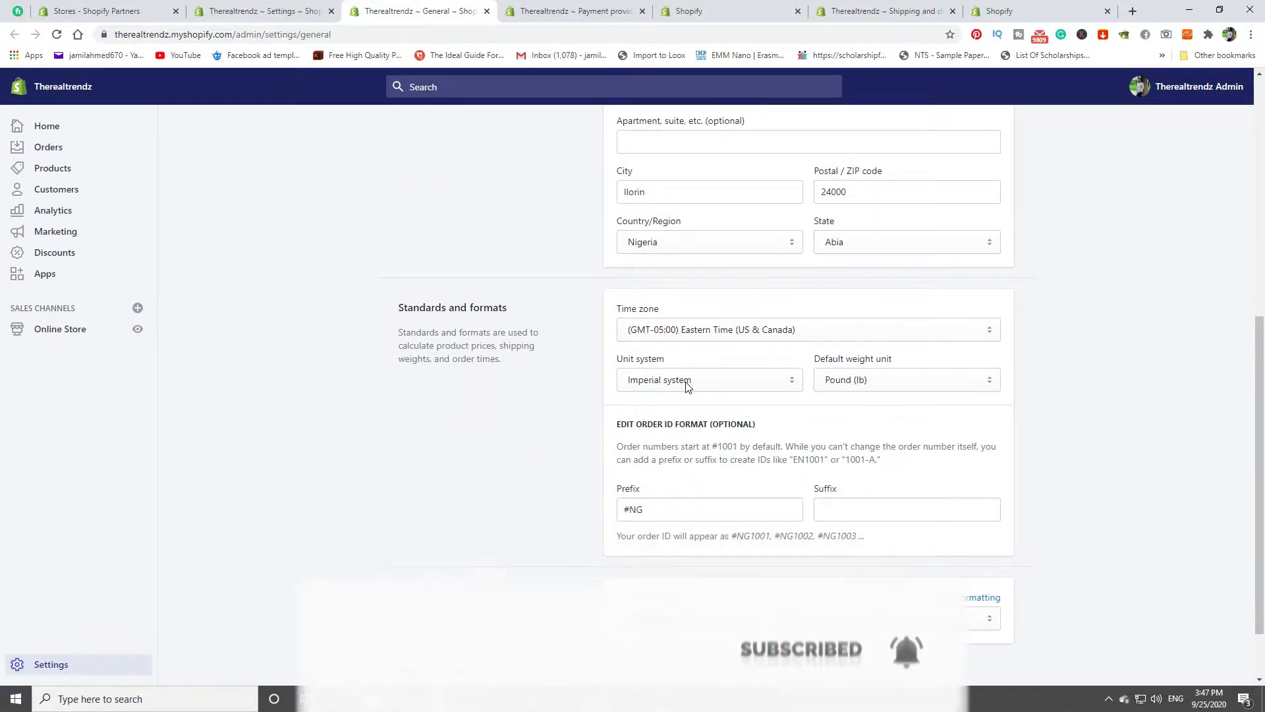
{"action": "left_click", "coordinate": [865, 380]}
{"action": "left_click", "coordinate": [864, 381]}
{"action": "left_click", "coordinate": [728, 380]}
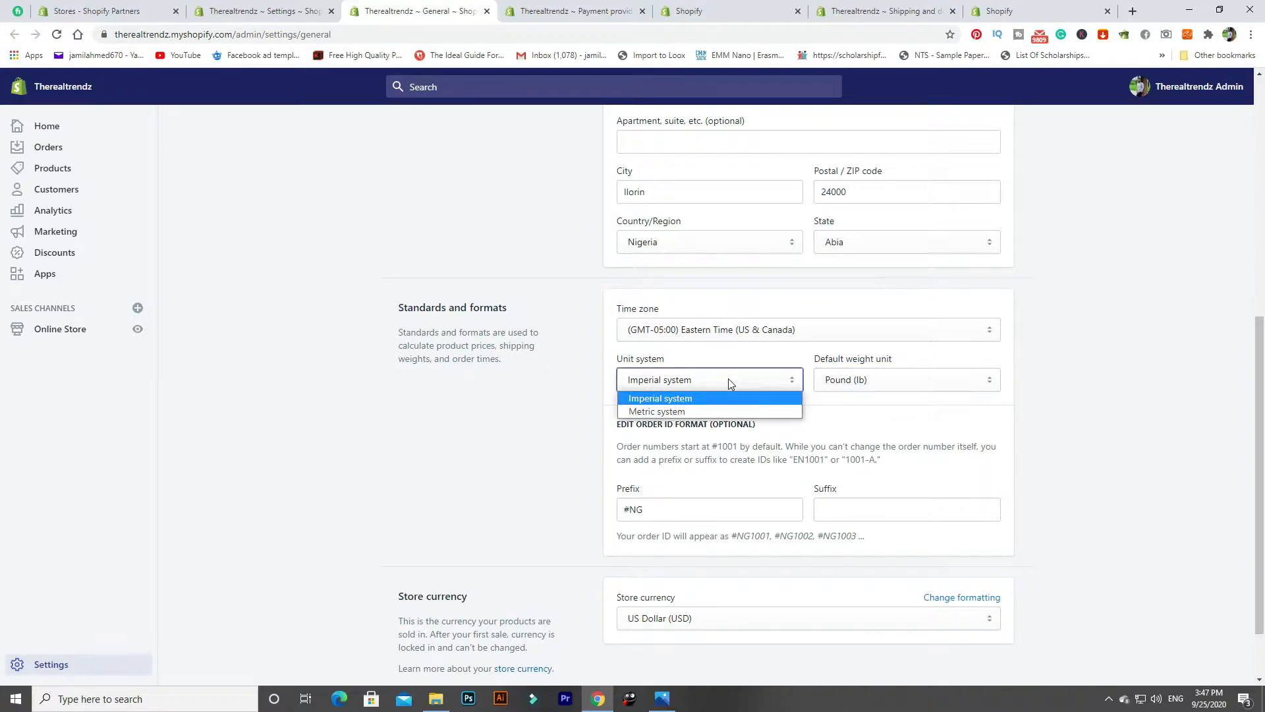
{"action": "left_click", "coordinate": [729, 381]}
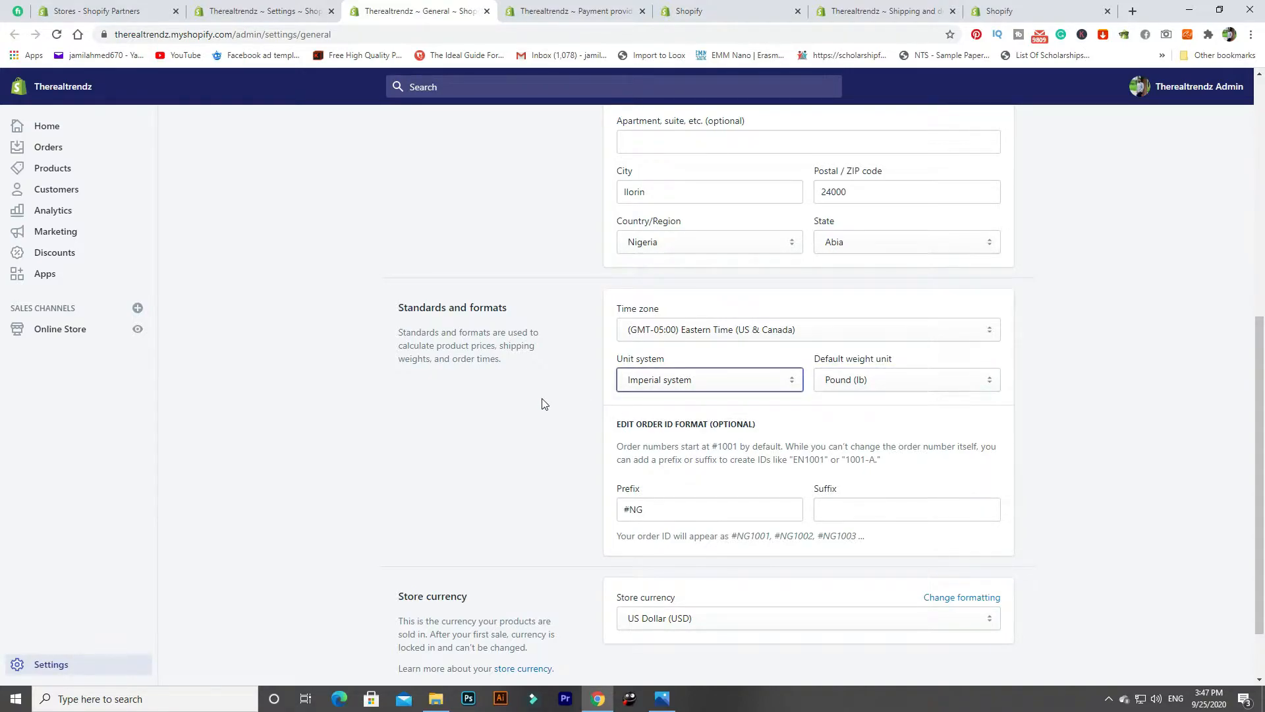
- Browse the store currency options, including Pakistani Rupee, Indian Rupee and Russian Ruble, and try Romanian Leu (RON) as the store currency
{"action": "scroll", "coordinate": [542, 404], "scroll_direction": "down", "scroll_amount": 2}
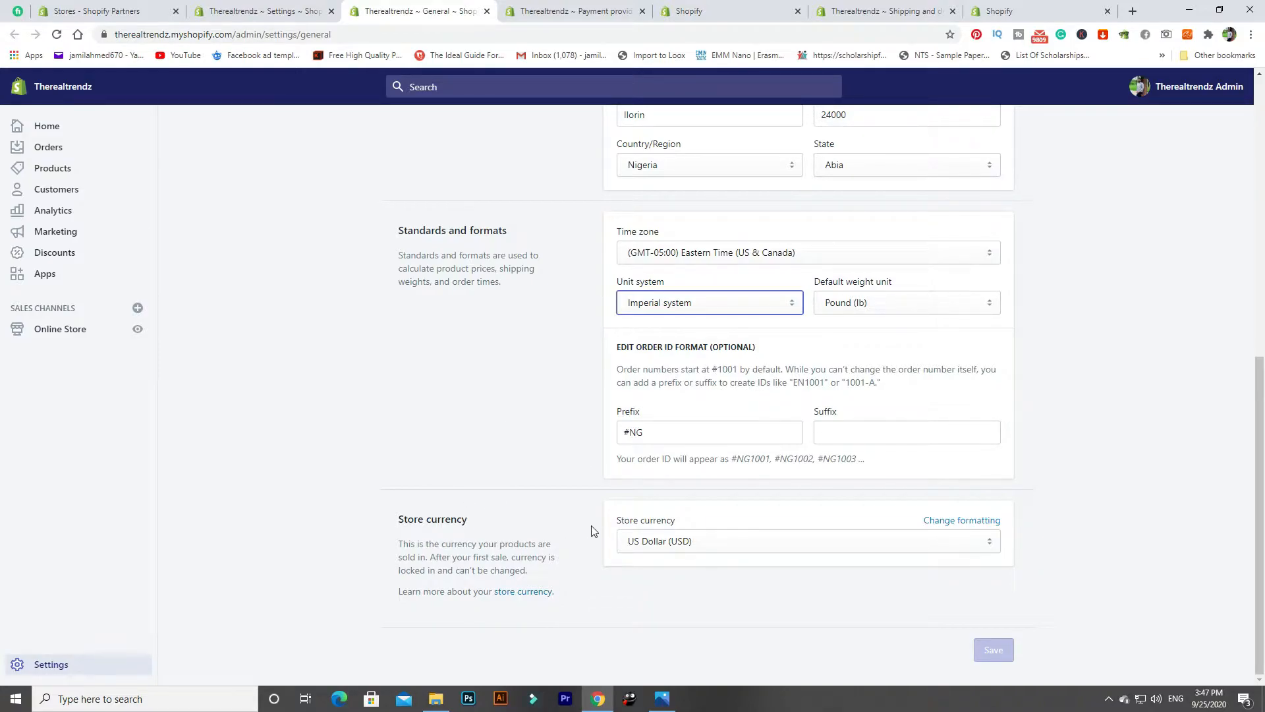
{"action": "left_click", "coordinate": [707, 549]}
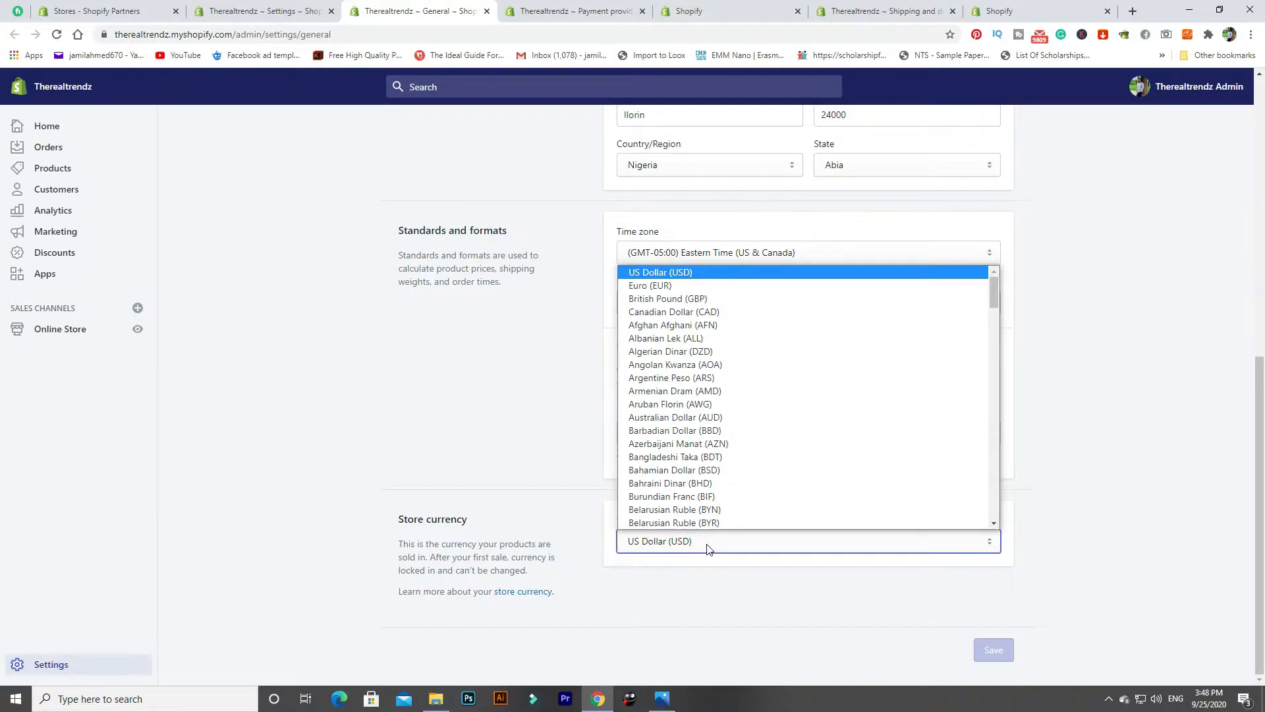
{"action": "key", "text": "p"}
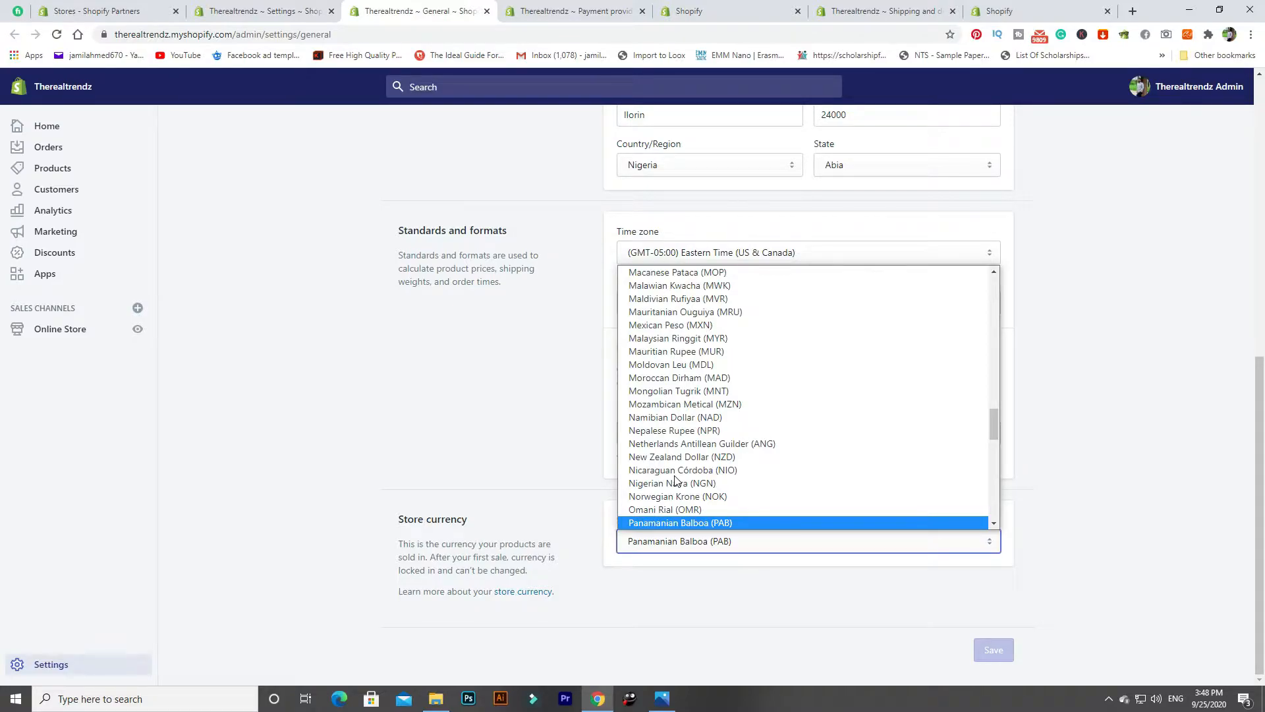
{"action": "key", "text": "p"}
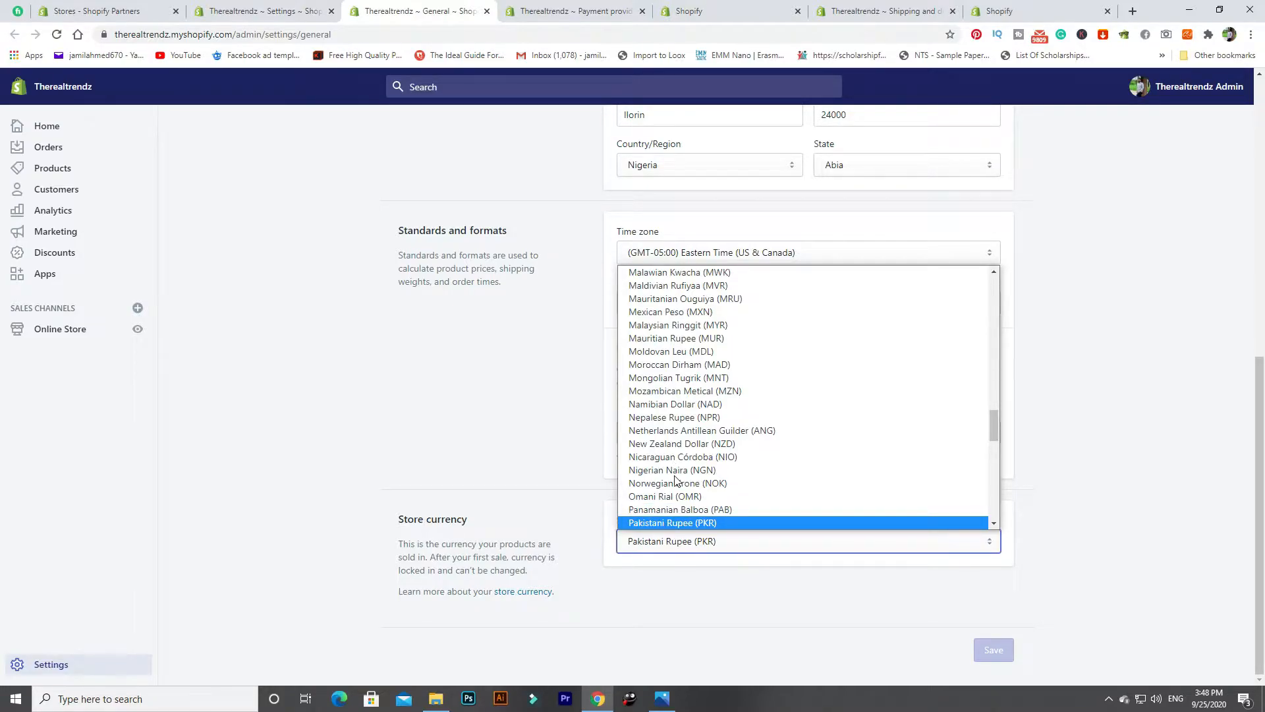
{"action": "key", "text": "i"}
{"action": "key", "text": "i"}
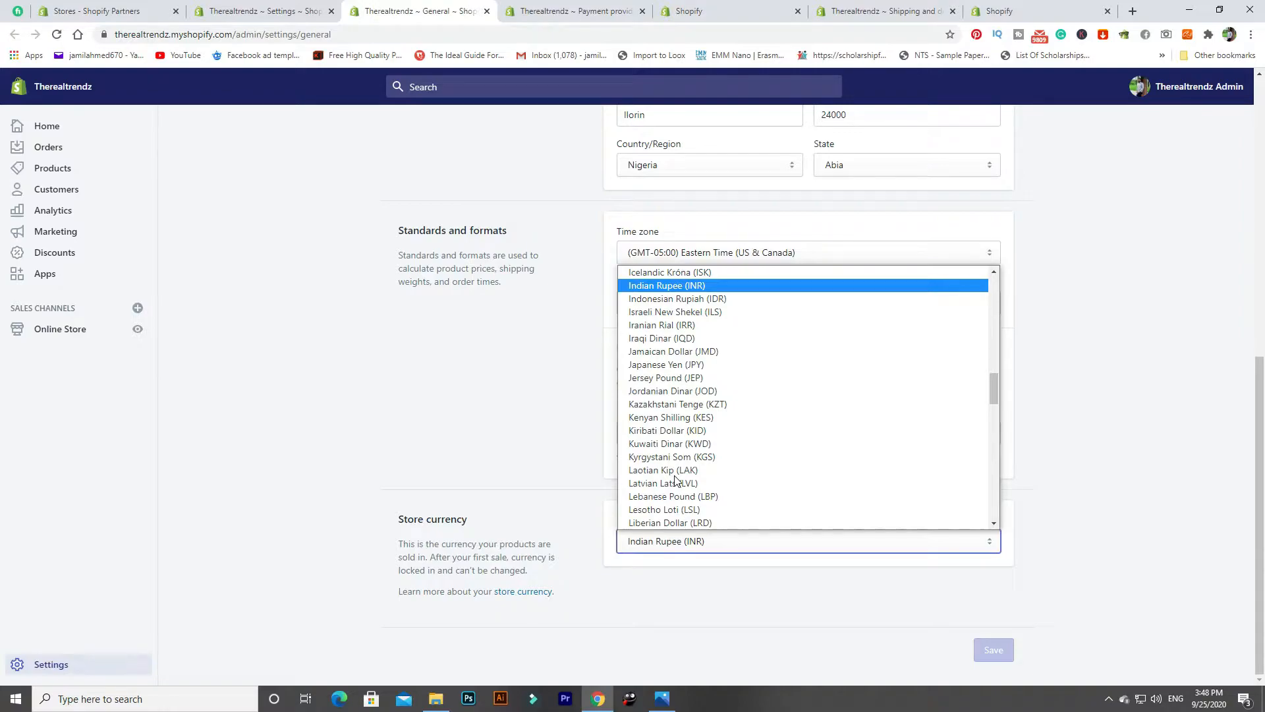
{"action": "key", "text": "i"}
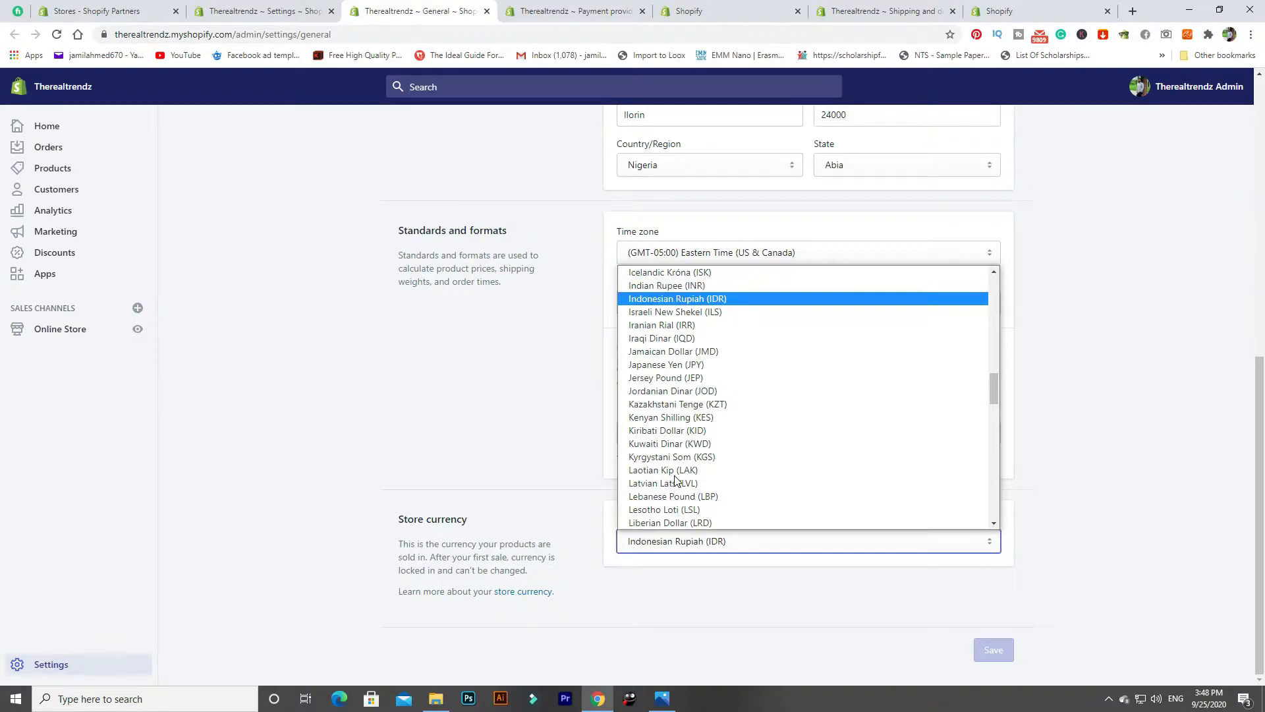
{"action": "key", "text": "r"}
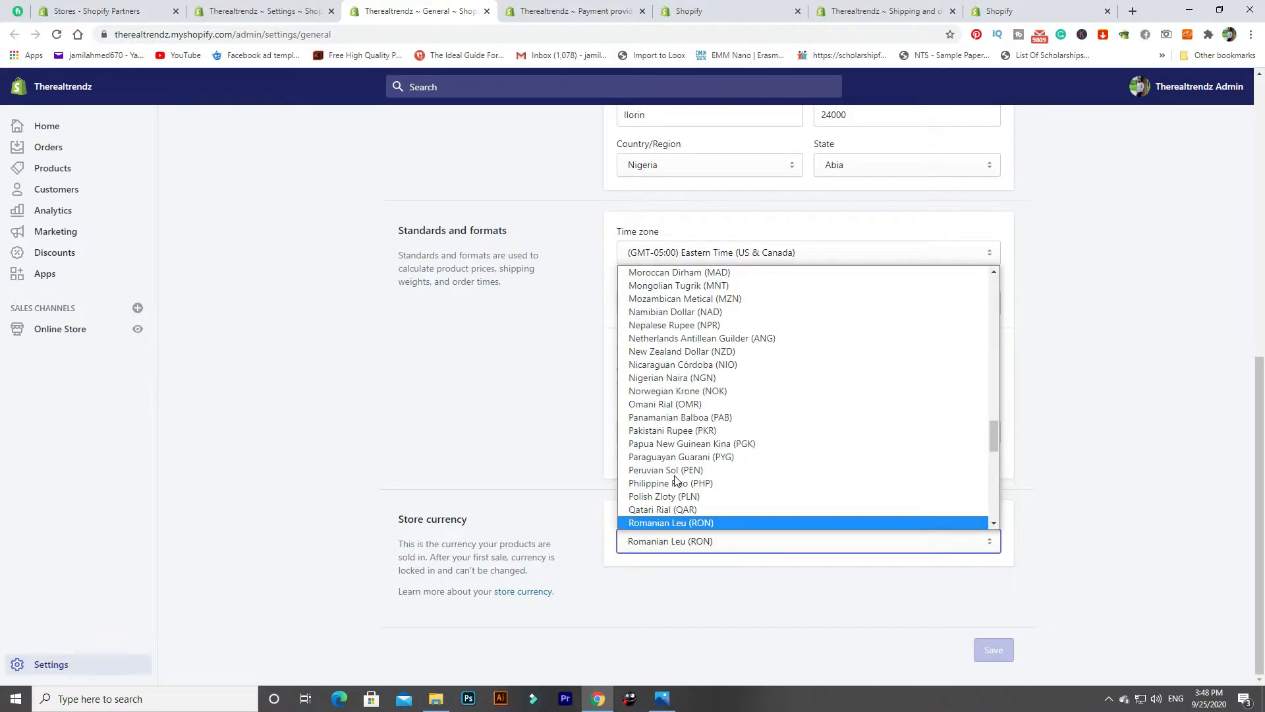
{"action": "key", "text": "r"}
{"action": "key", "text": "r"}
{"action": "key", "text": "r"}
{"action": "key", "text": "r"}
{"action": "key", "text": "r"}
{"action": "key", "text": "r"}
{"action": "key", "text": "r"}
{"action": "key", "text": "r"}
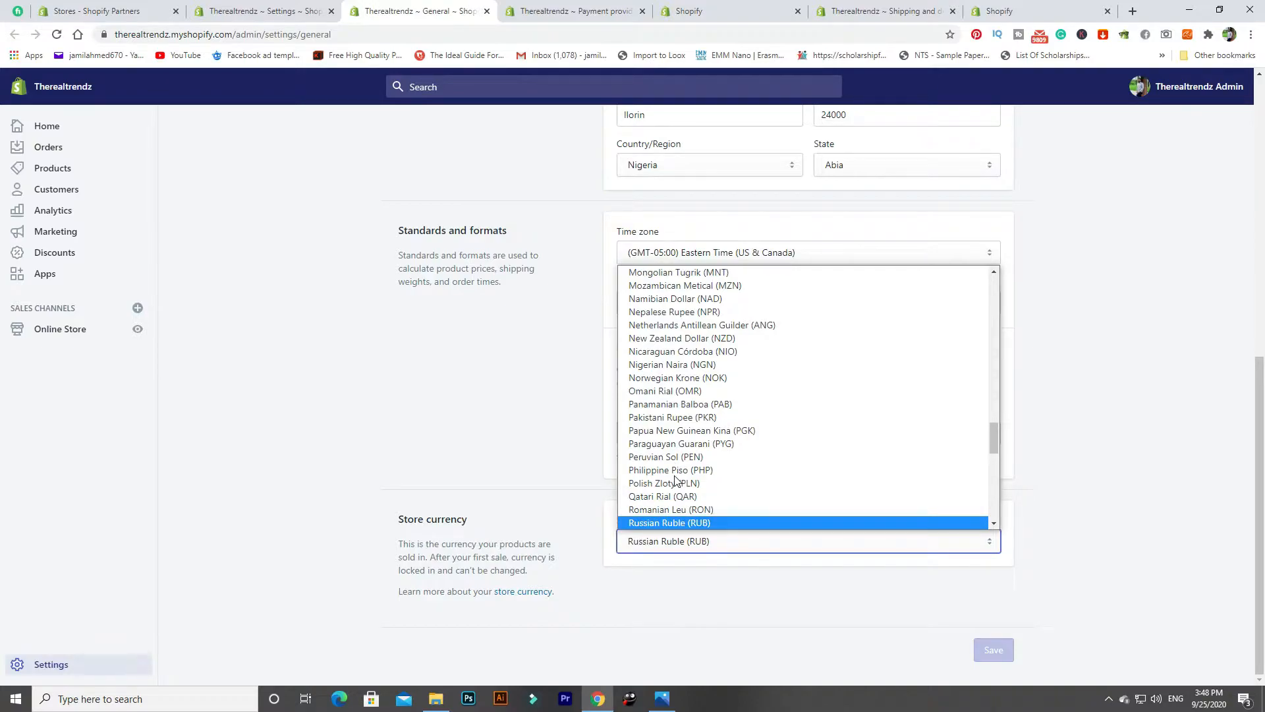
{"action": "key", "text": "r"}
{"action": "key", "text": "r"}
{"action": "key", "text": "r"}
{"action": "key", "text": "r"}
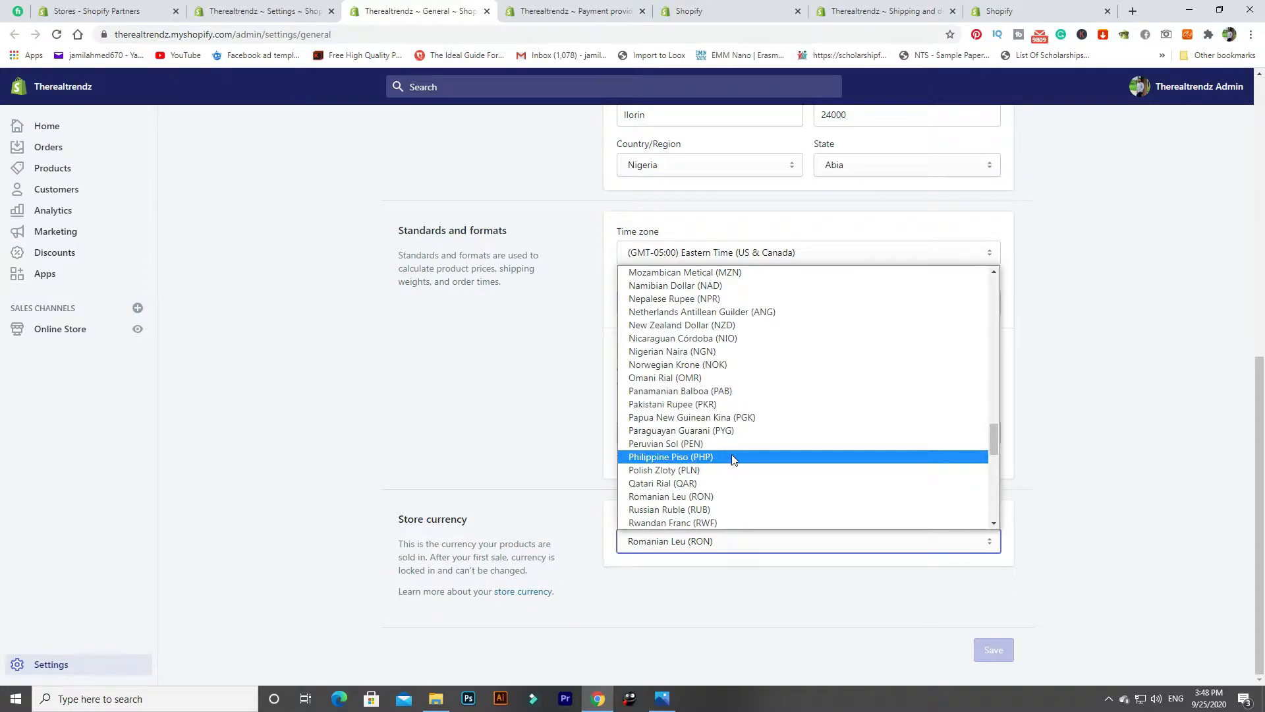
{"action": "scroll", "coordinate": [731, 454], "scroll_direction": "up", "scroll_amount": 8}
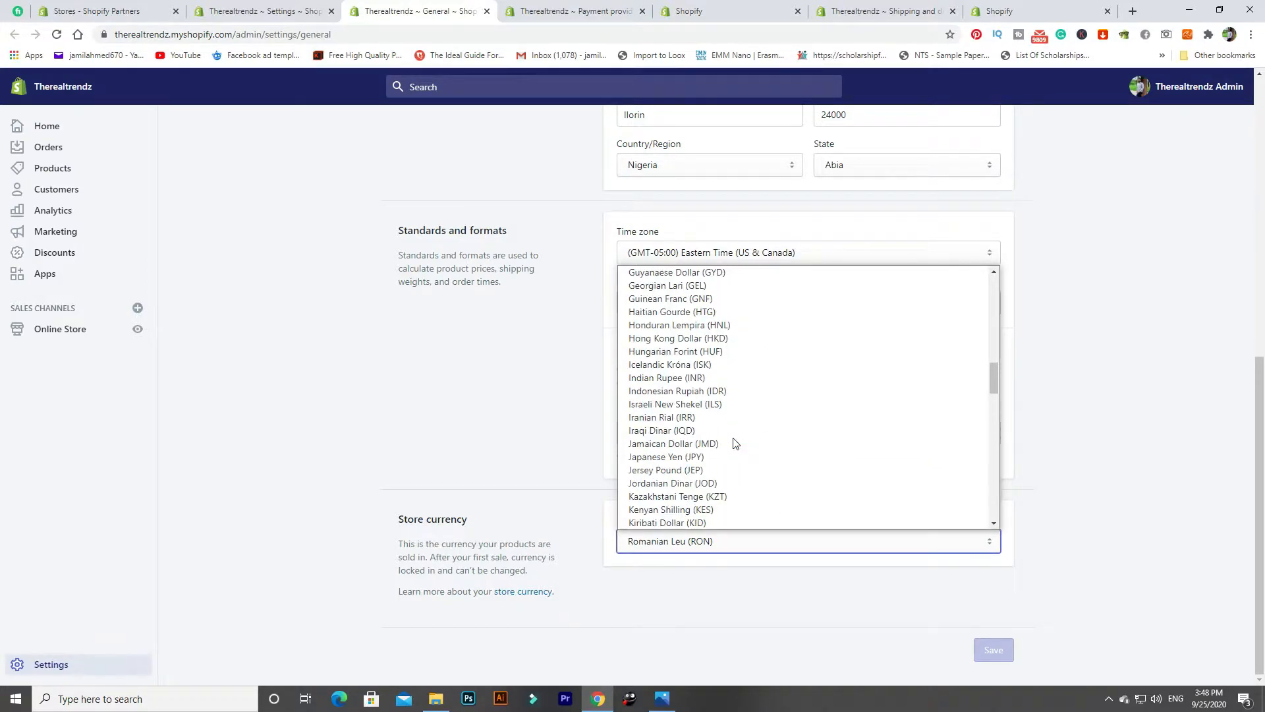
{"action": "left_click", "coordinate": [780, 619]}
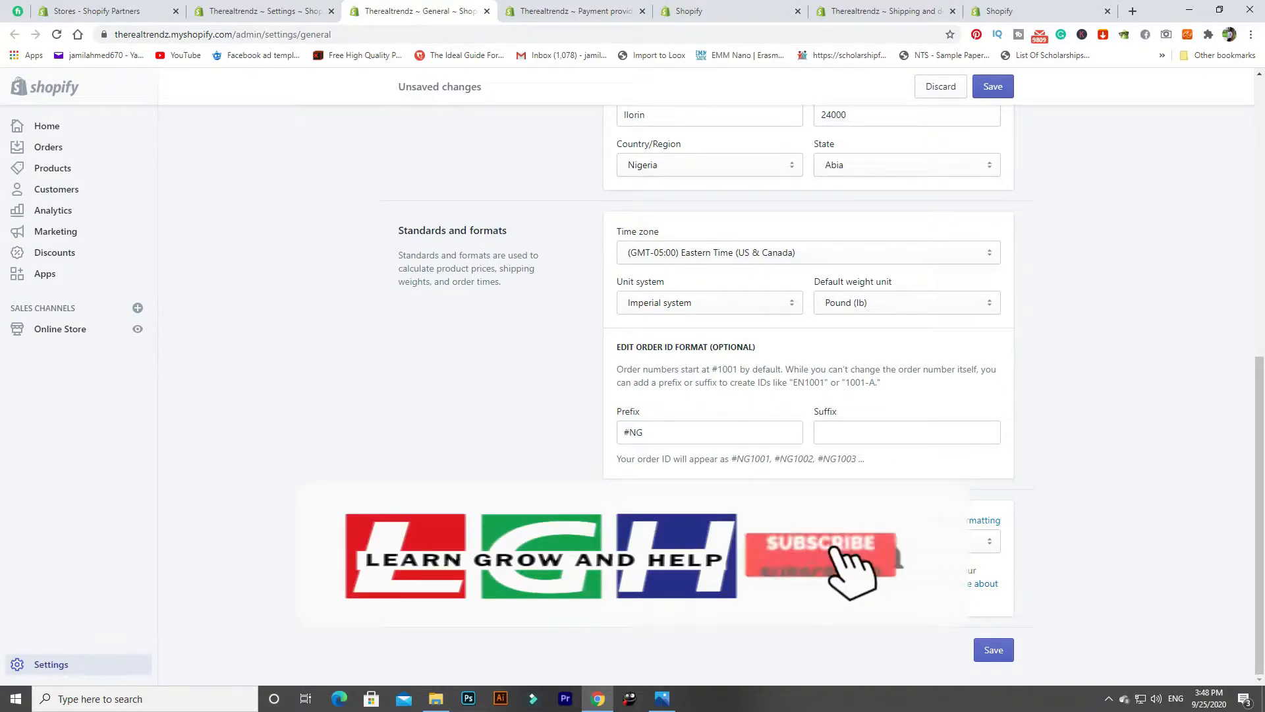
- Set the store currency to US Dollar (USD)
{"action": "left_click", "coordinate": [704, 542]}
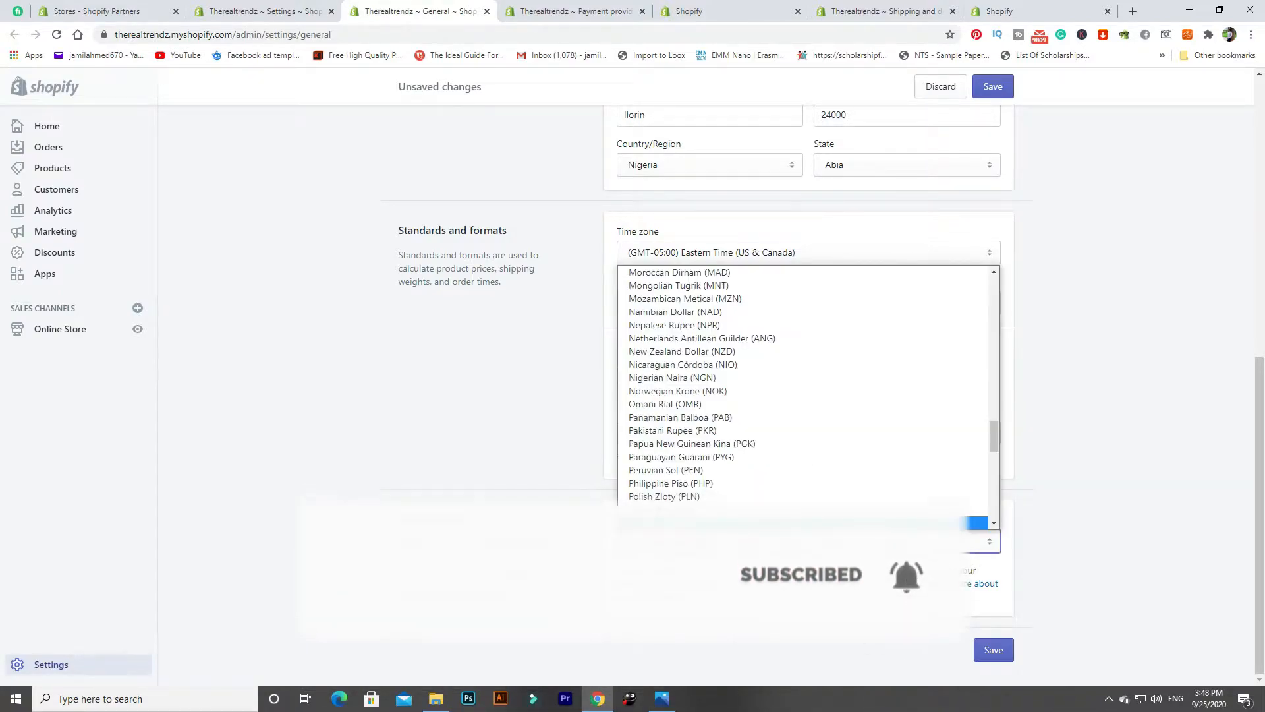
{"action": "key", "text": "u"}
{"action": "key", "text": "n"}
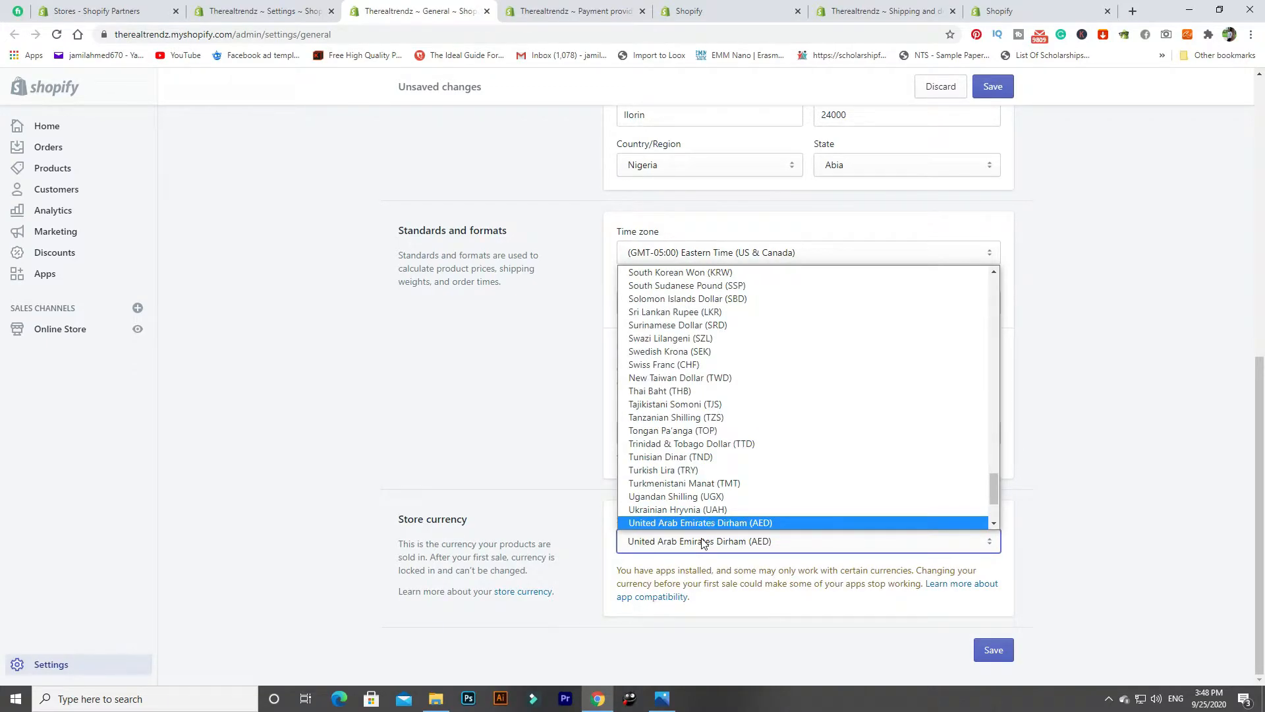
{"action": "key", "text": "Down"}
{"action": "key", "text": "Down"}
{"action": "key", "text": "Down"}
{"action": "key", "text": "Down"}
{"action": "key", "text": "Down"}
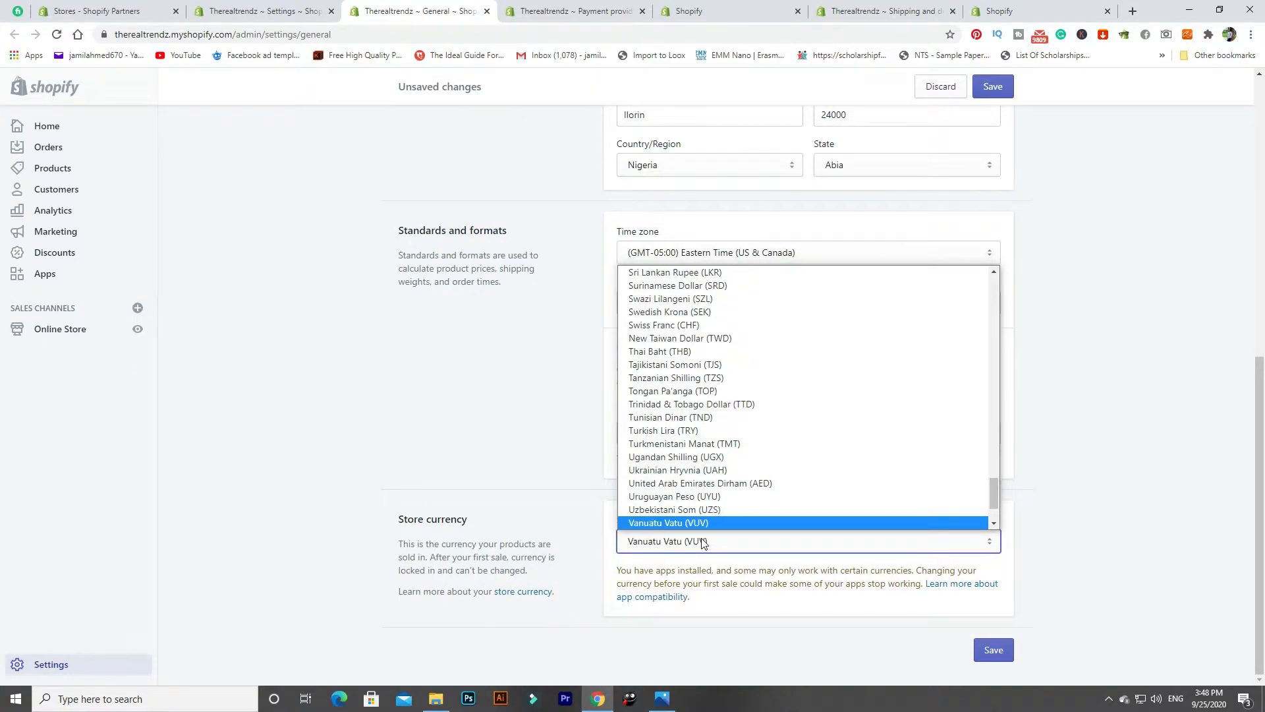
{"action": "key", "text": "Down"}
{"action": "key", "text": "Down"}
{"action": "key", "text": "Down"}
{"action": "key", "text": "Down"}
{"action": "key", "text": "u"}
{"action": "key", "text": "u"}
{"action": "key", "text": "u"}
{"action": "key", "text": "u"}
{"action": "key", "text": "u"}
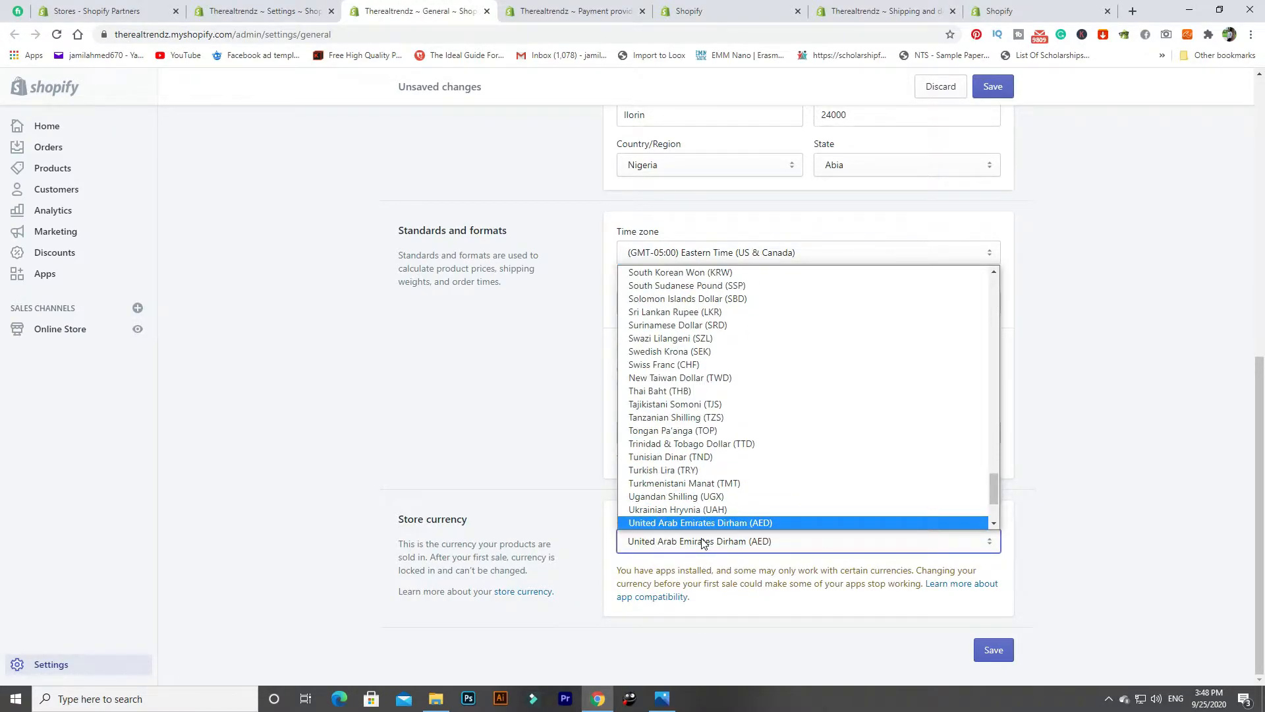
{"action": "key", "text": "u"}
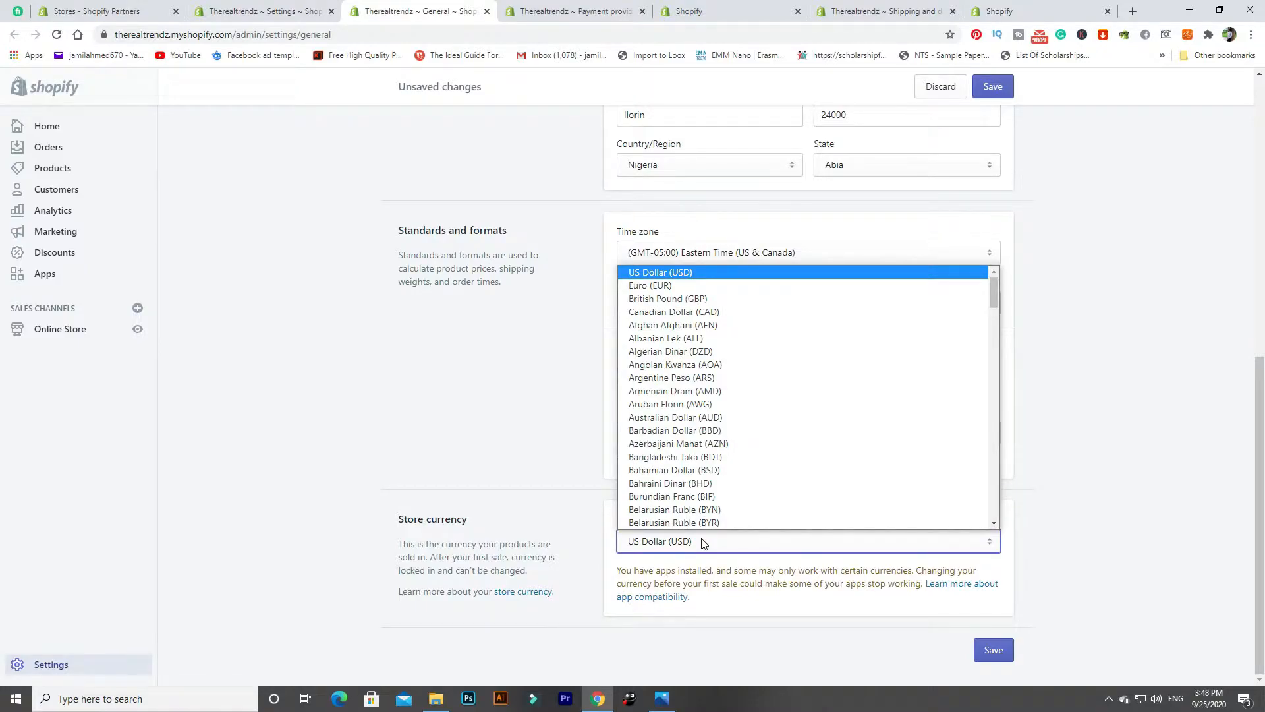
{"action": "key", "text": "Return"}
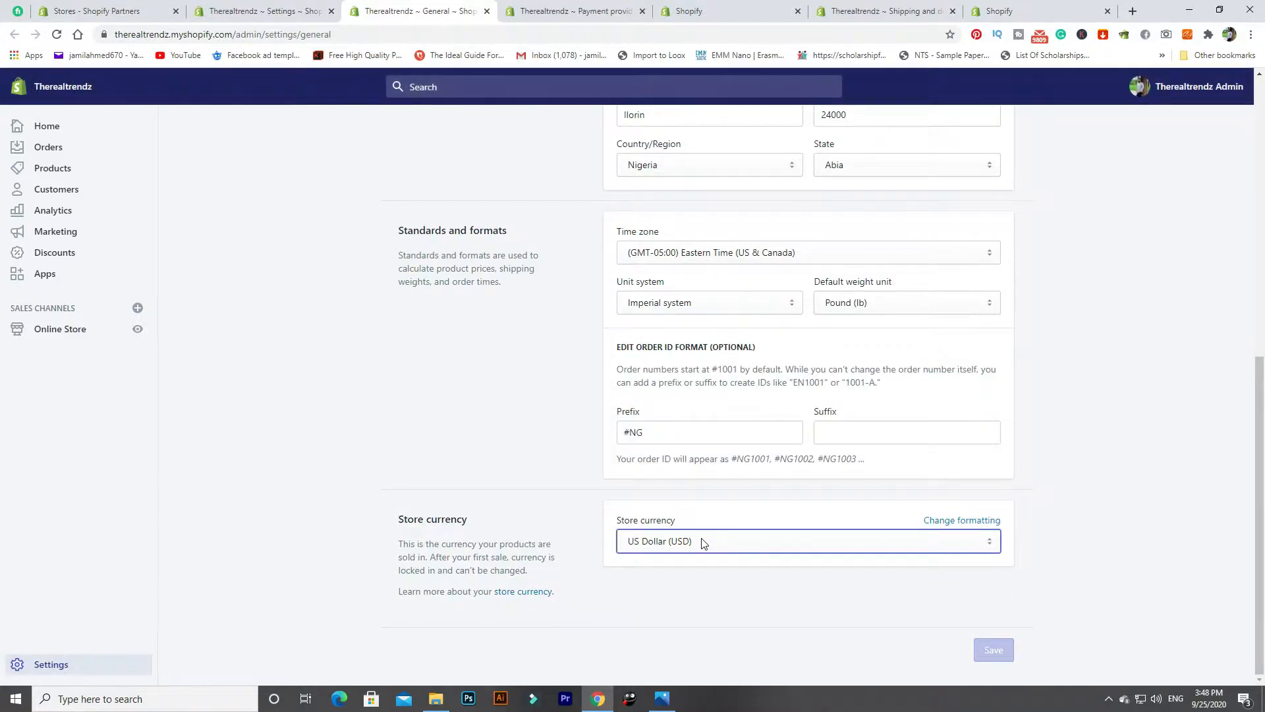
- Close the General settings, review the third-party payment providers and 2Checkout's setup instructions, and return to the provider list
{"action": "left_click", "coordinate": [486, 11]}
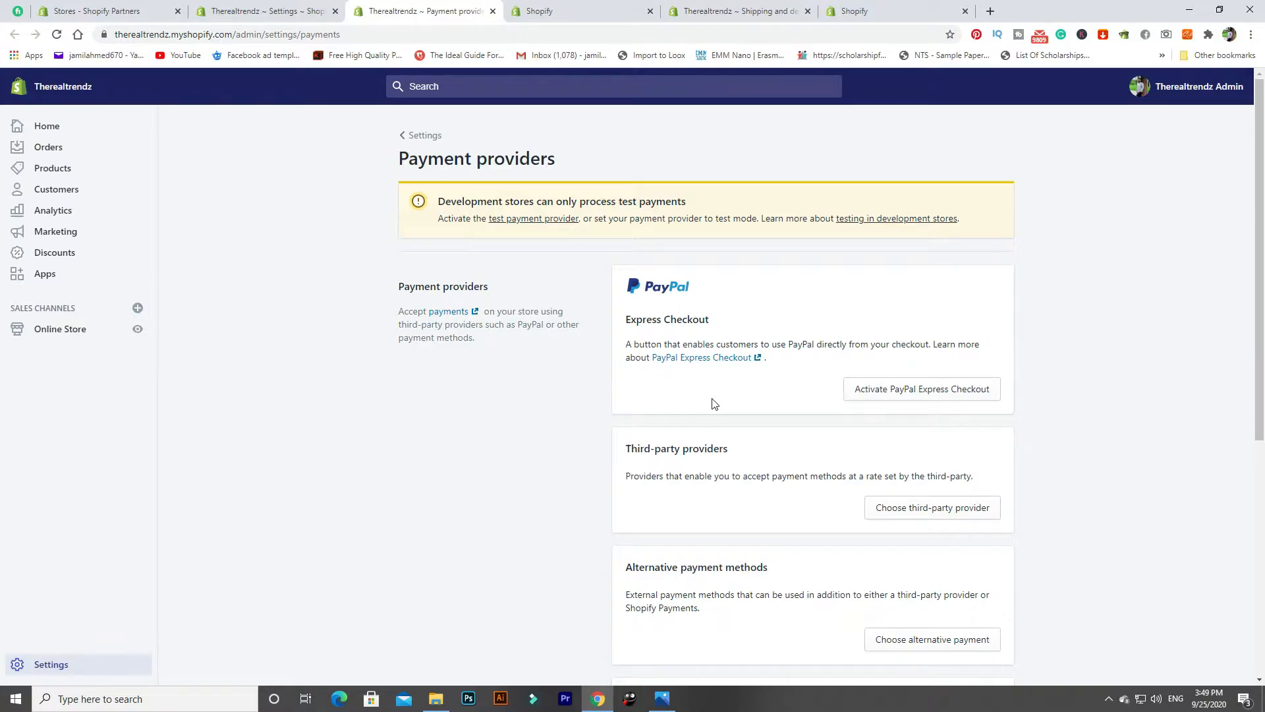
{"action": "scroll", "coordinate": [712, 404], "scroll_direction": "down", "scroll_amount": 1}
{"action": "left_click", "coordinate": [909, 441]}
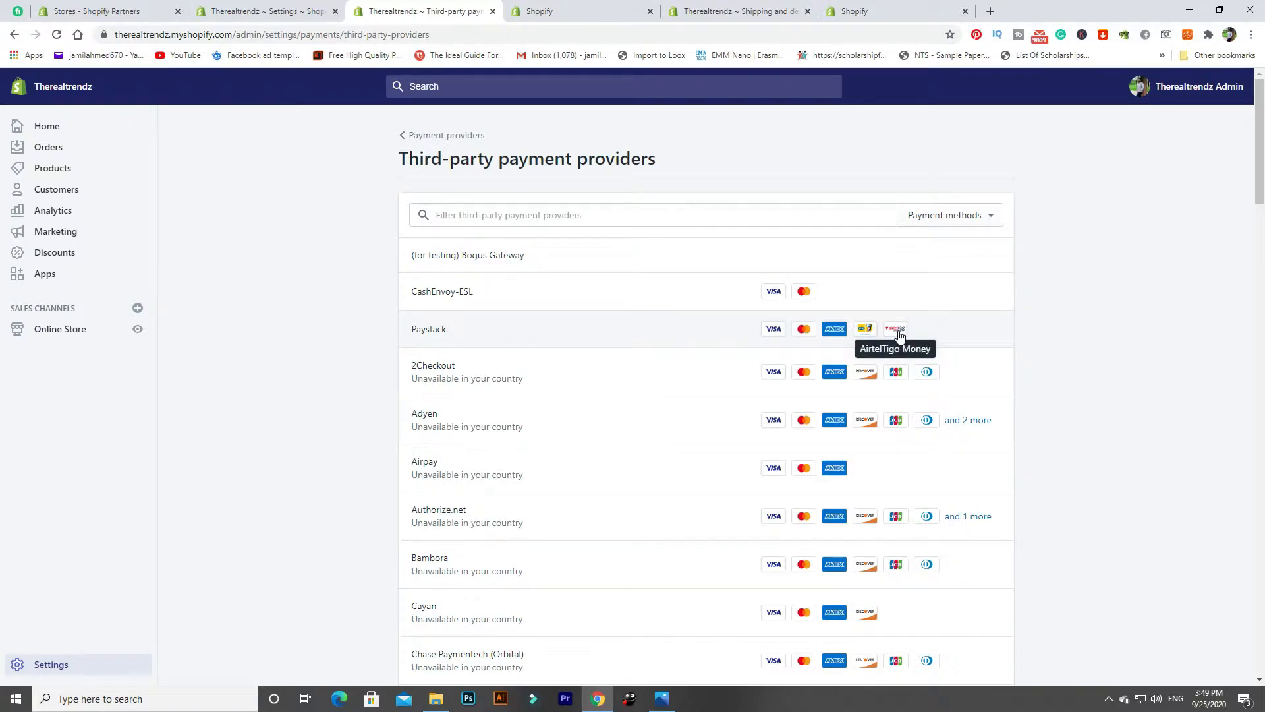
{"action": "left_click", "coordinate": [442, 374]}
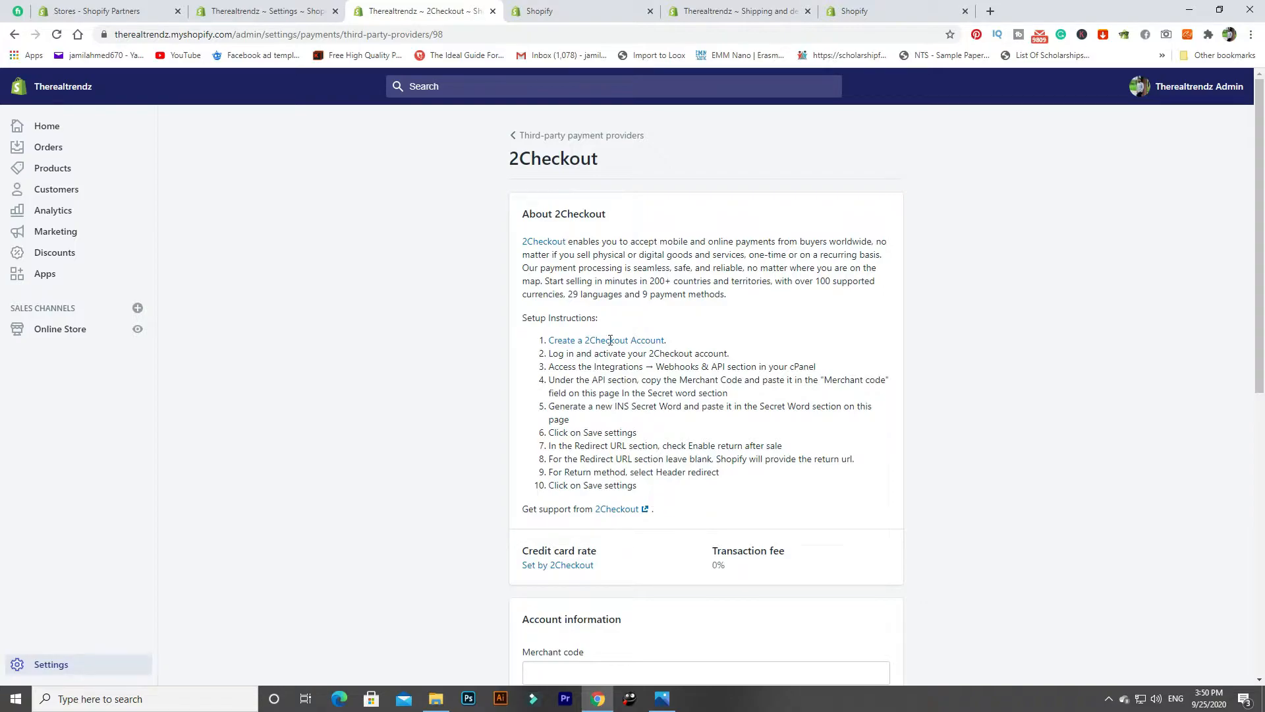
{"action": "left_click", "coordinate": [15, 34]}
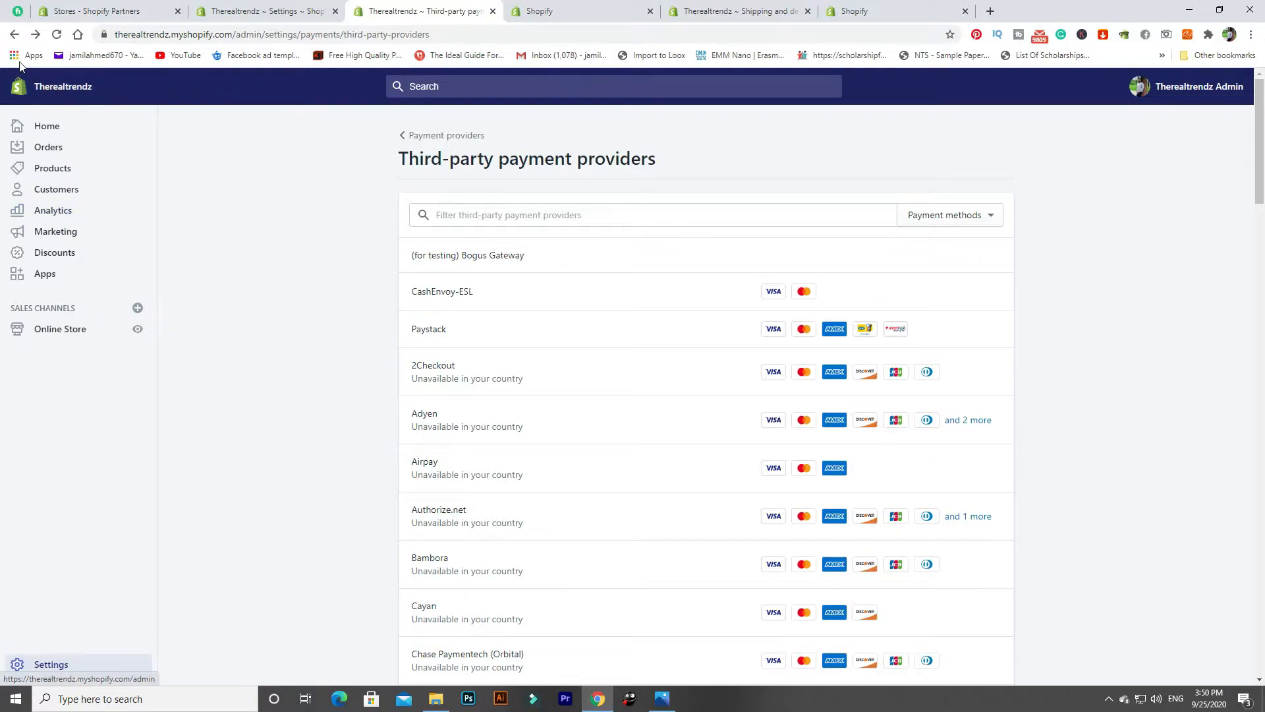
- Open the checkout style customization and choose the Santa Claus library image as the banner background
{"action": "left_click", "coordinate": [493, 11]}
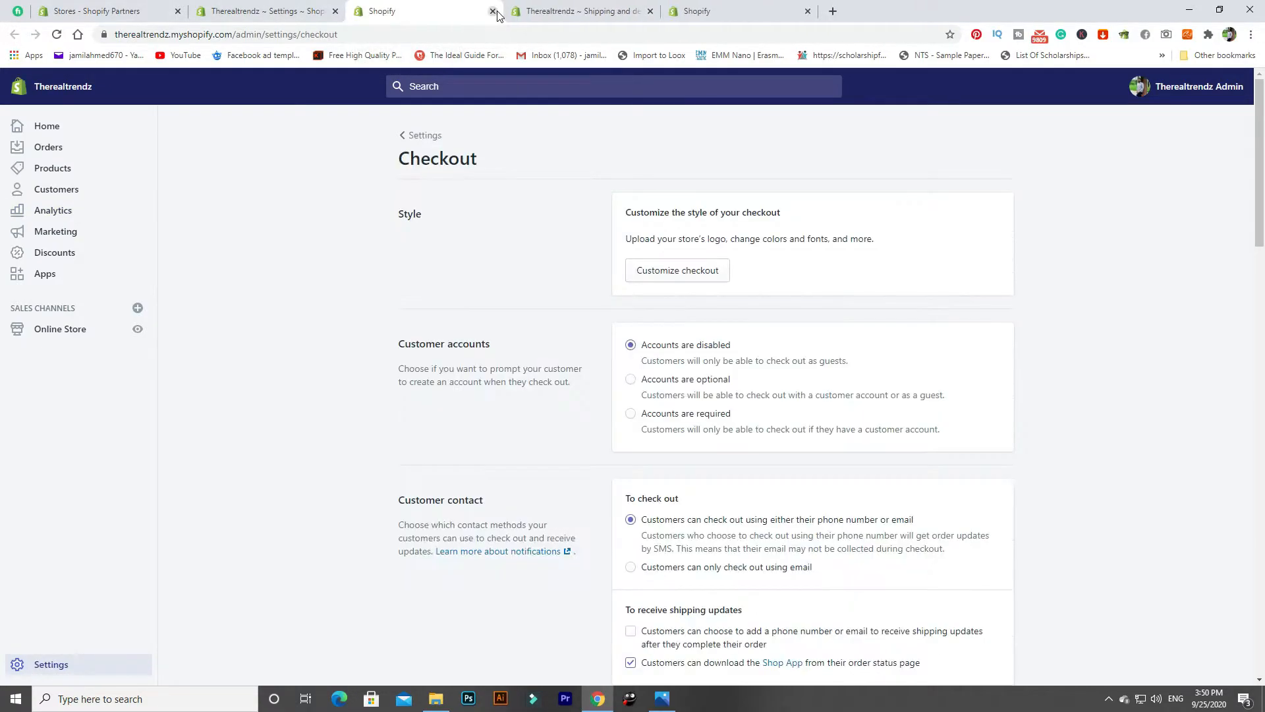
{"action": "left_click", "coordinate": [657, 275]}
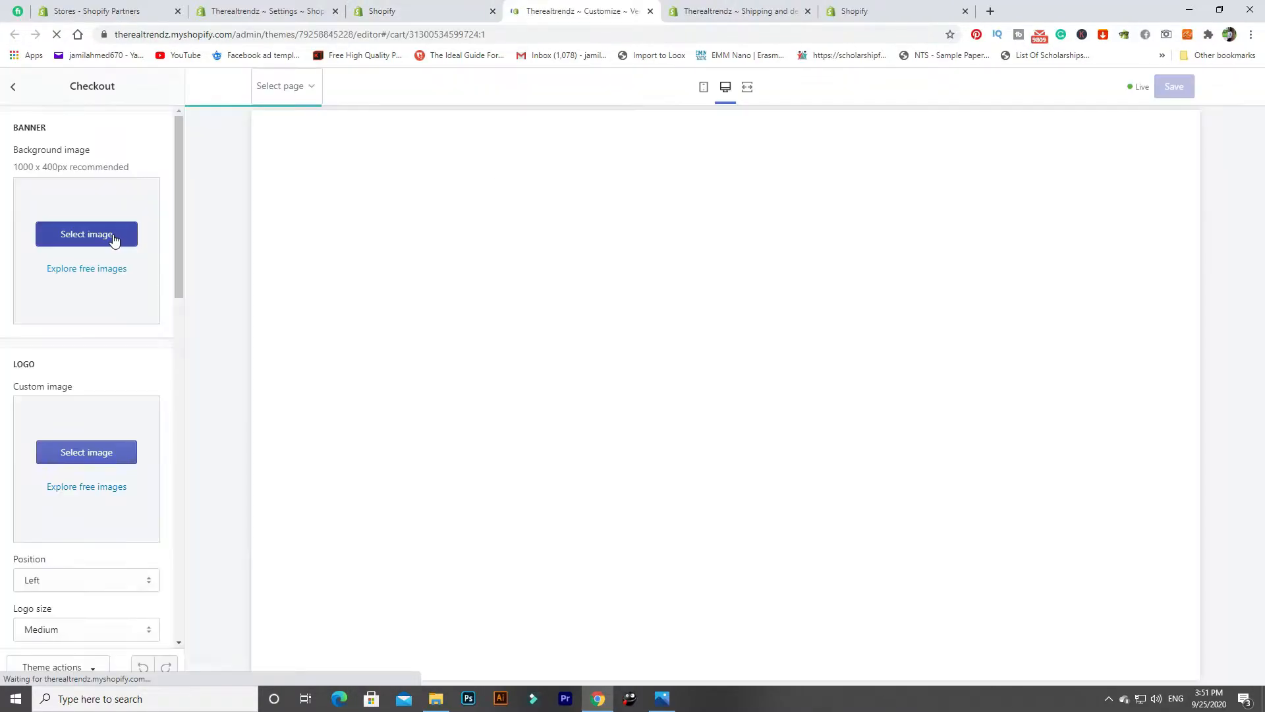
{"action": "left_click", "coordinate": [112, 236]}
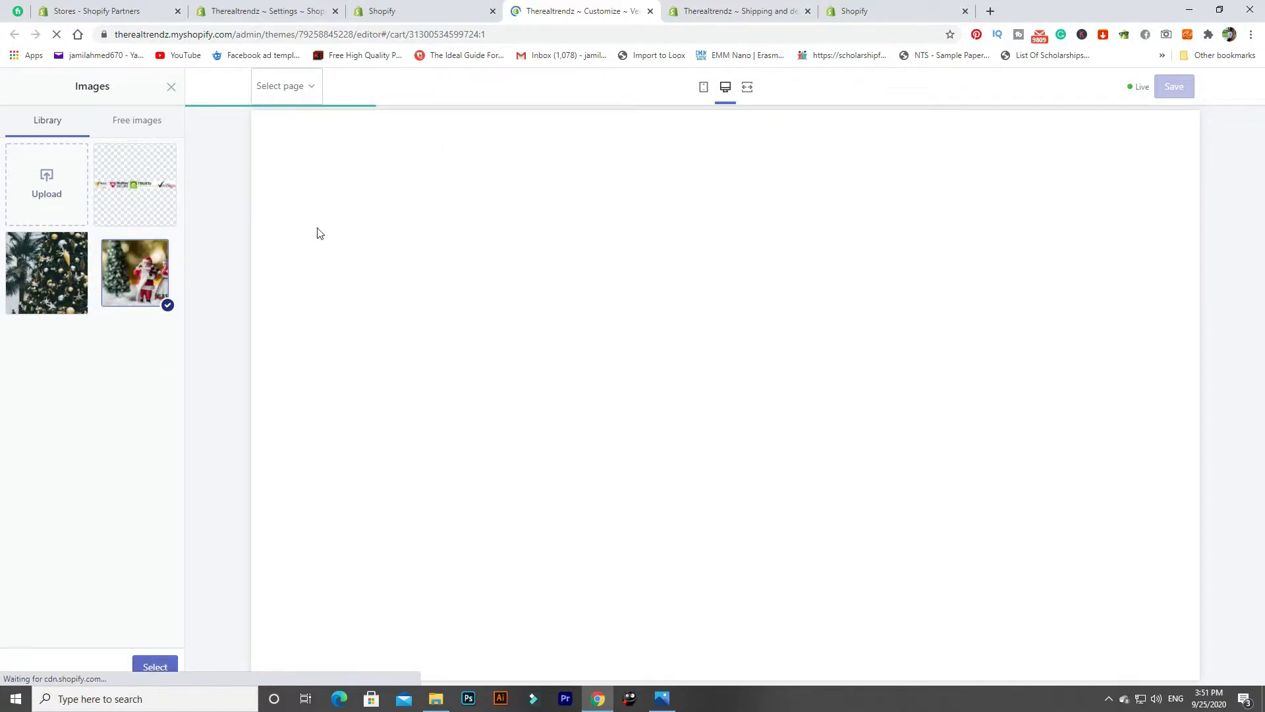
{"action": "left_click", "coordinate": [159, 665]}
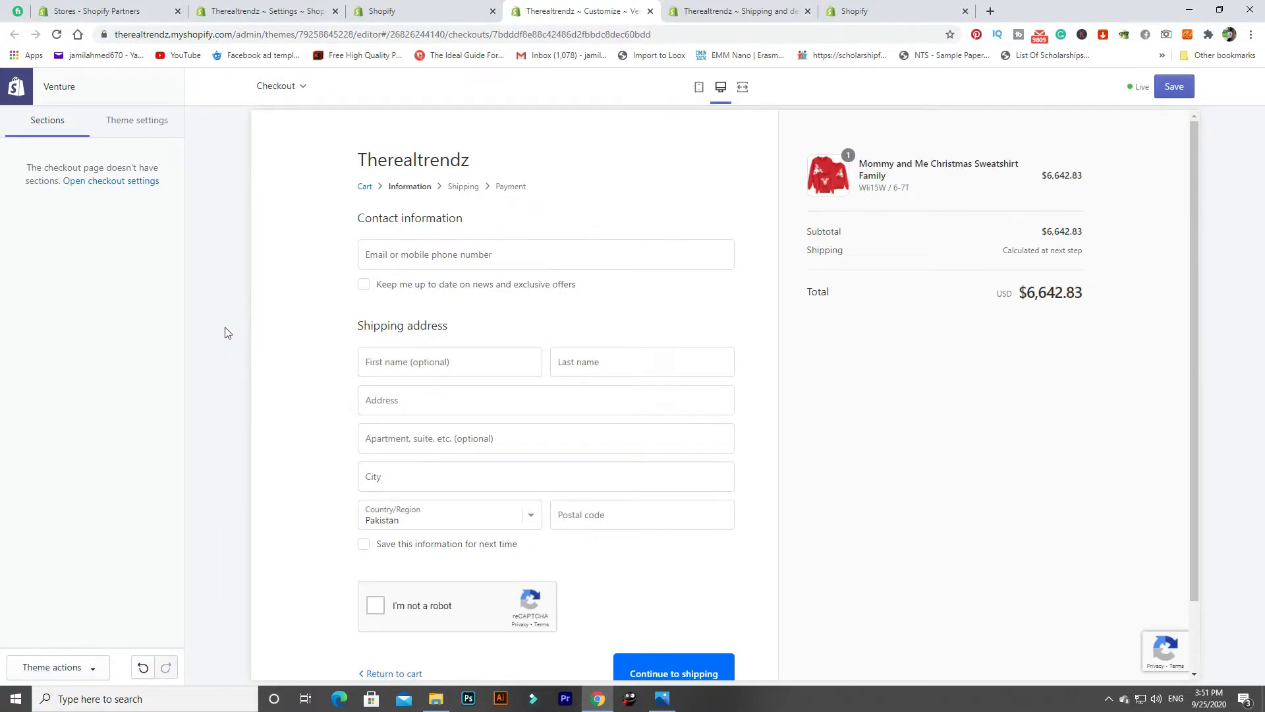
- Examine the checkout page preview, including its order total, and look through the theme settings categories
{"action": "scroll", "coordinate": [413, 389], "scroll_direction": "down", "scroll_amount": 2}
{"action": "scroll", "coordinate": [342, 400], "scroll_direction": "up", "scroll_amount": 2}
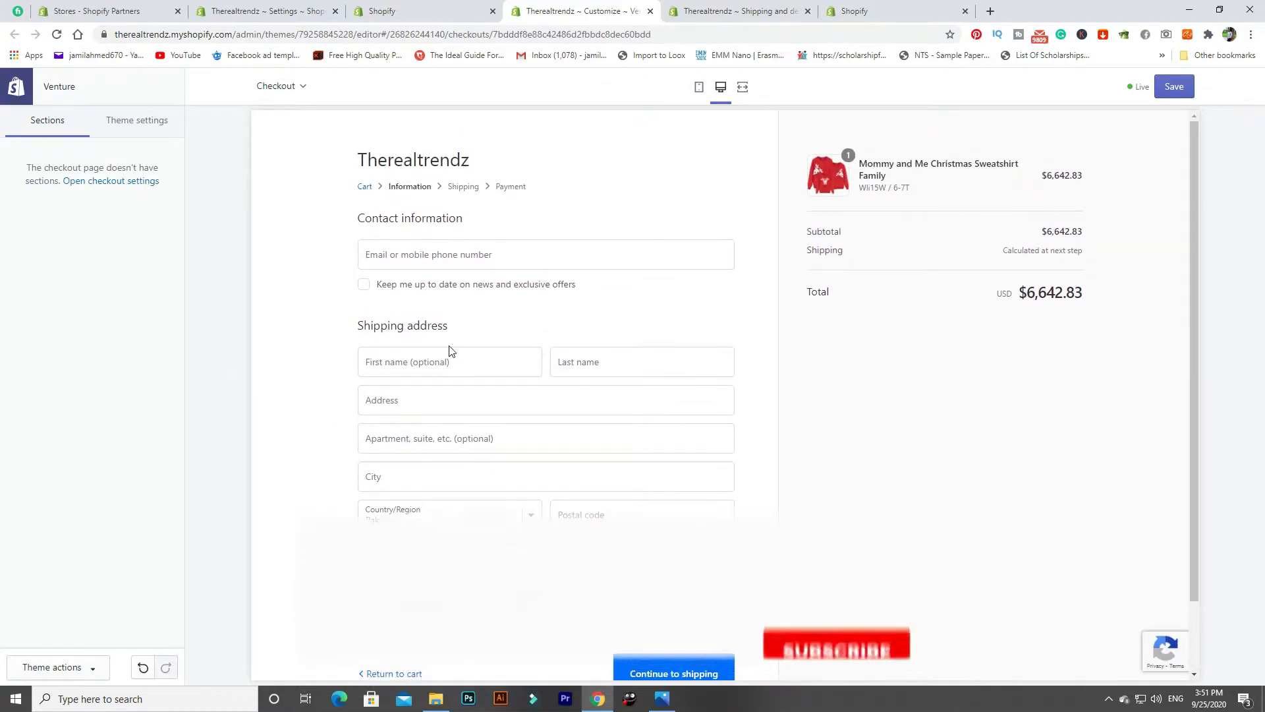
{"action": "left_click_drag", "start_coordinate": [1081, 292], "coordinate": [991, 293]}
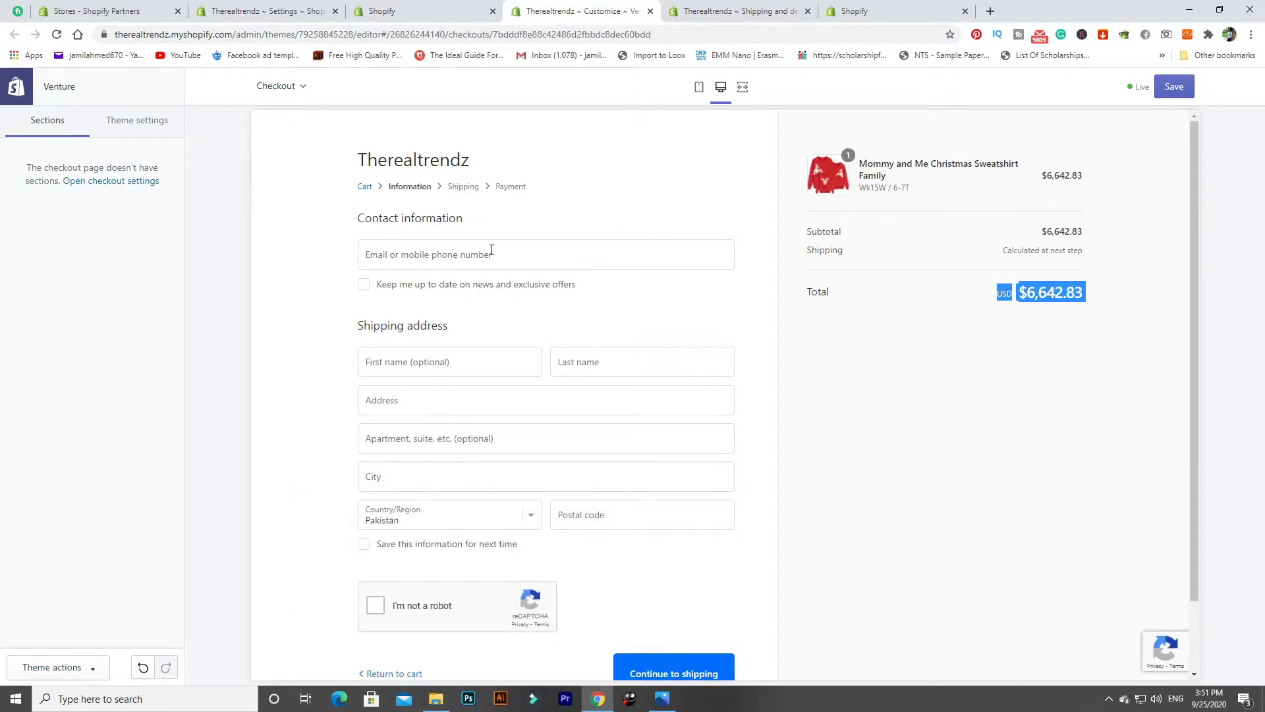
{"action": "left_click", "coordinate": [257, 240]}
{"action": "left_click", "coordinate": [162, 127]}
{"action": "left_click", "coordinate": [42, 124]}
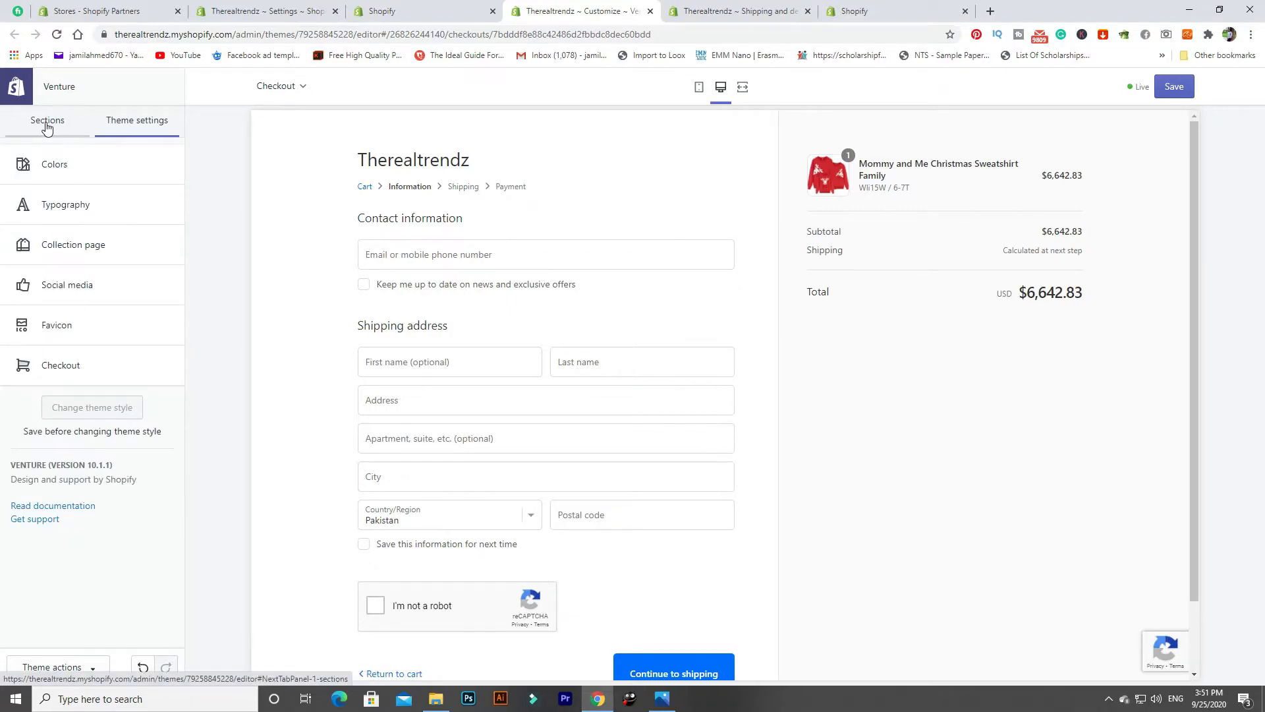
- Reload the theme editor without saving the changes and reopen the checkout settings
{"action": "left_click", "coordinate": [56, 35]}
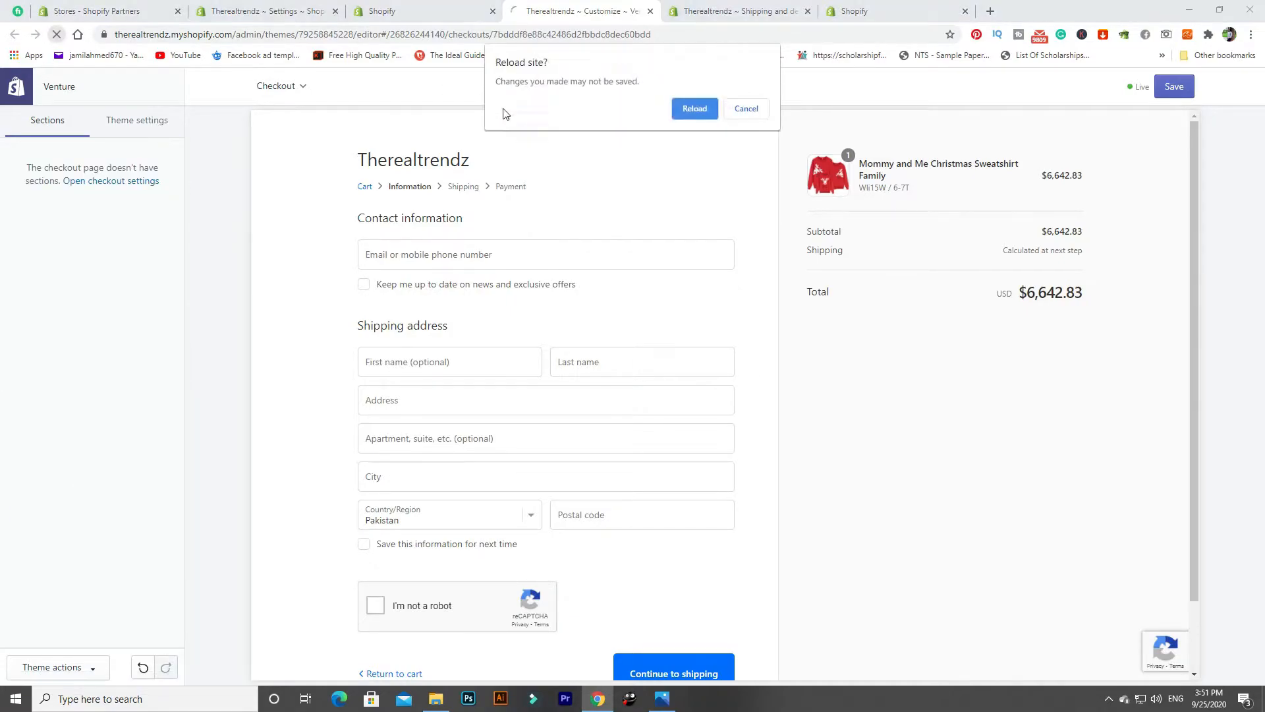
{"action": "left_click", "coordinate": [694, 108]}
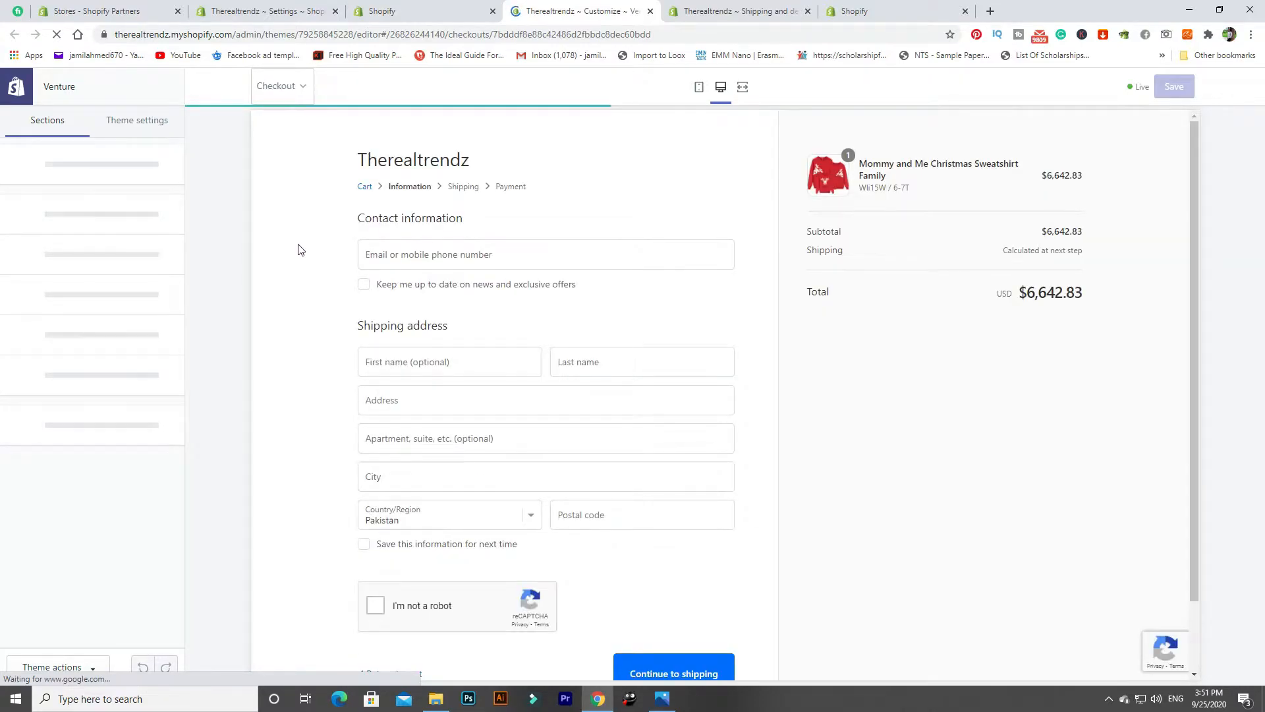
{"action": "left_click", "coordinate": [102, 181]}
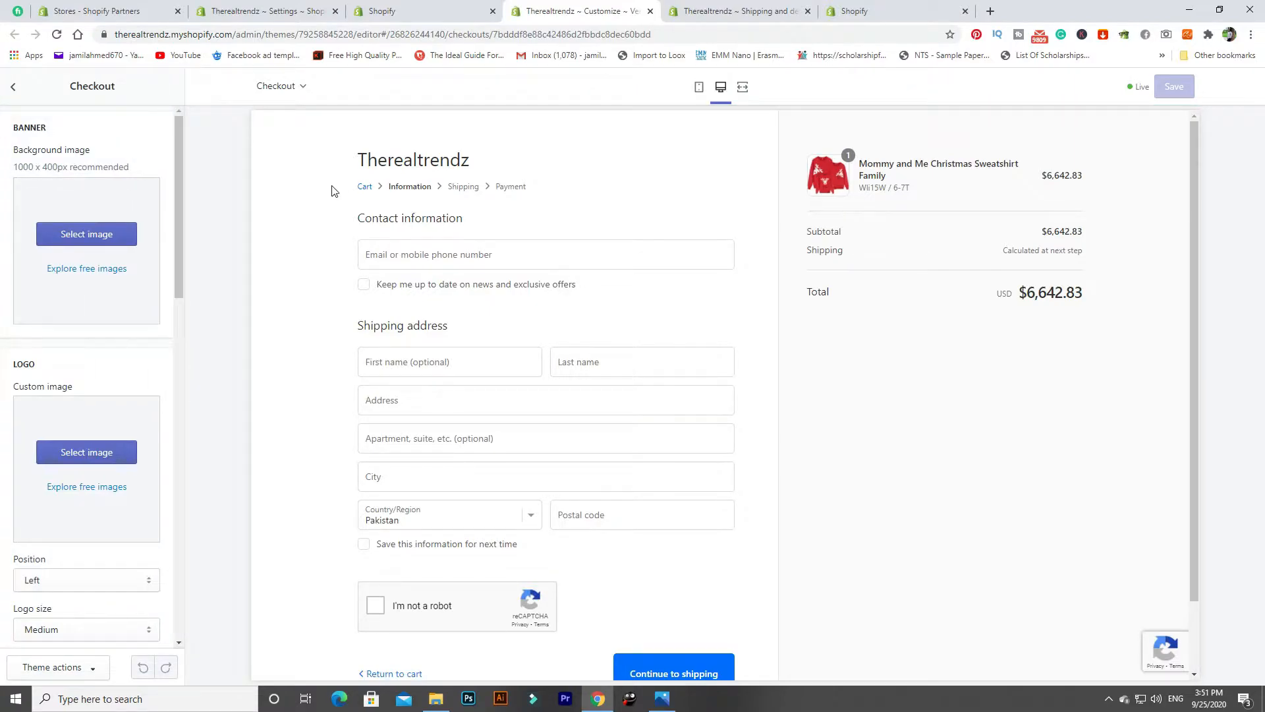
- Set the Santa Claus library image as the checkout banner's background image and save the theme
{"action": "left_click", "coordinate": [132, 239]}
{"action": "left_click", "coordinate": [149, 280]}
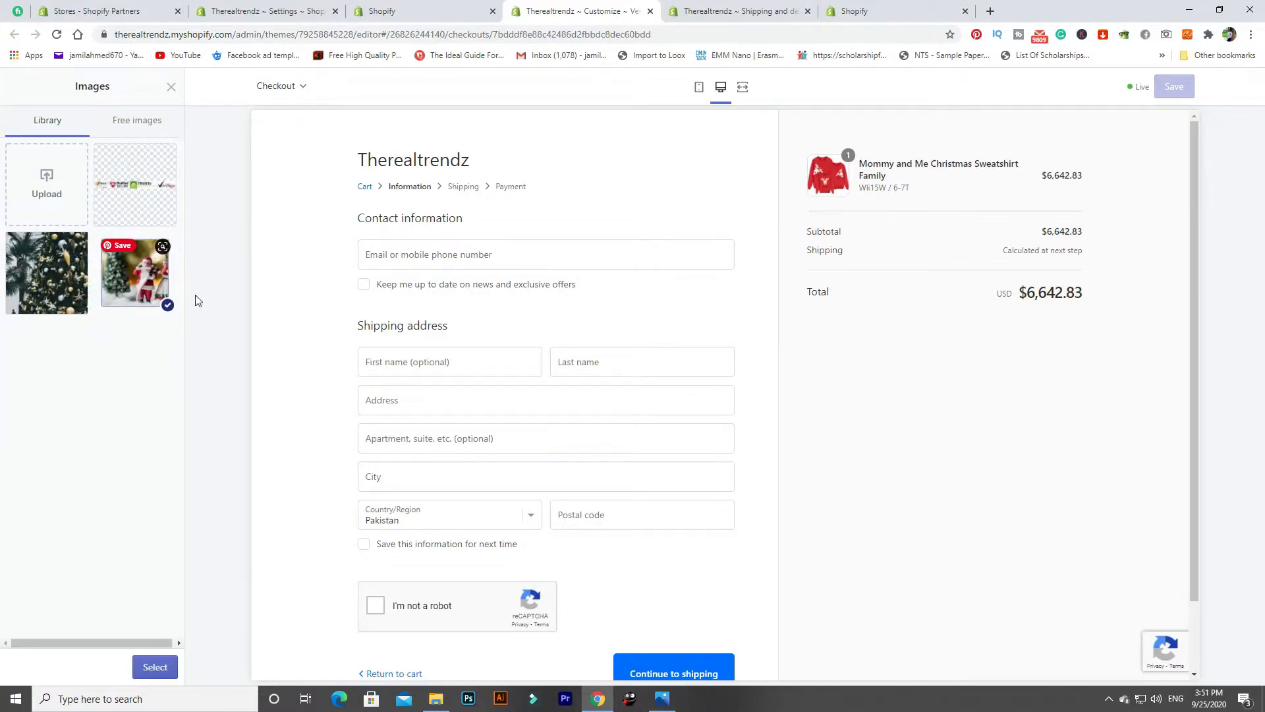
{"action": "left_click", "coordinate": [155, 667]}
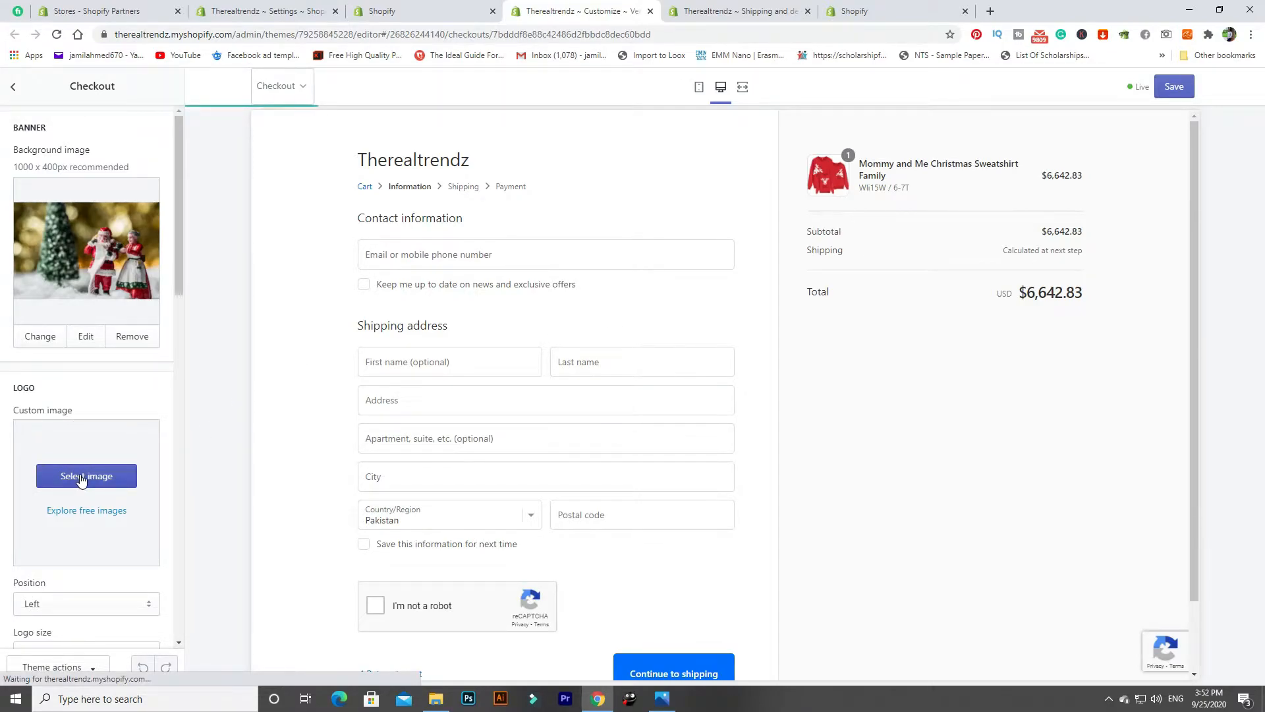
{"action": "left_click", "coordinate": [1178, 90]}
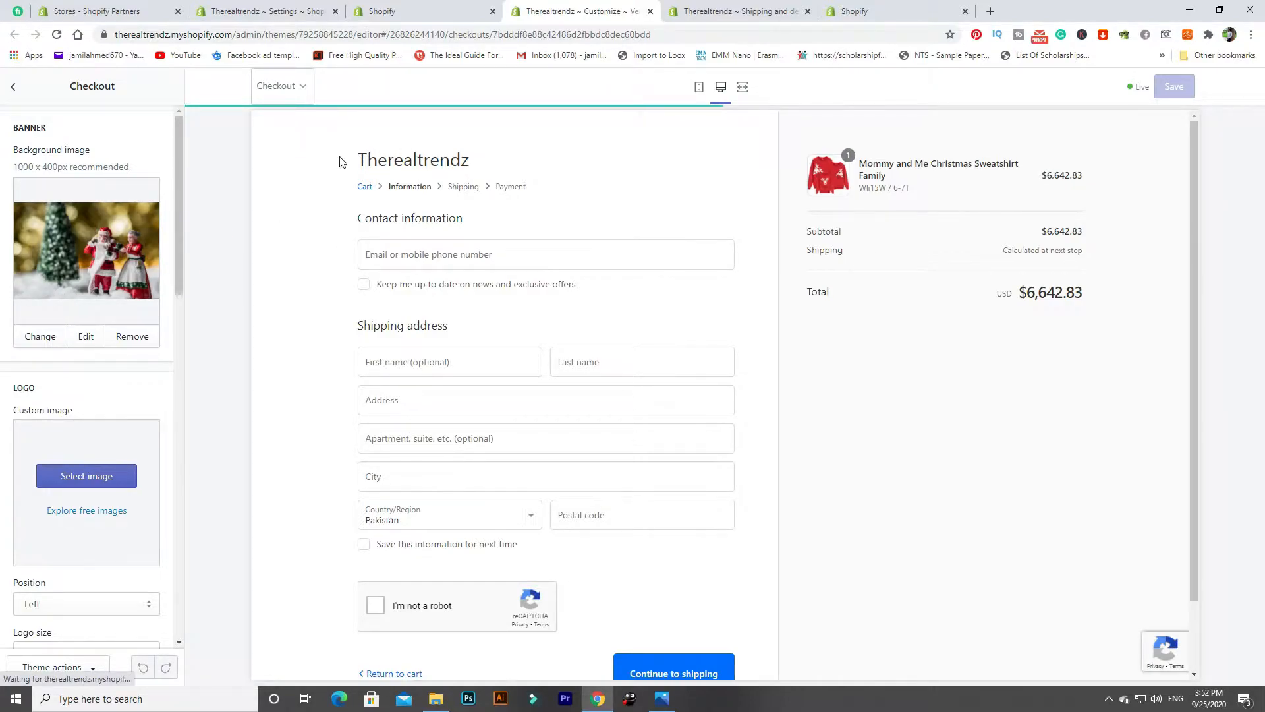
- Set the background color of the checkout's main content area to red (#FF0000) and save
{"action": "scroll", "coordinate": [141, 283], "scroll_direction": "down", "scroll_amount": 3}
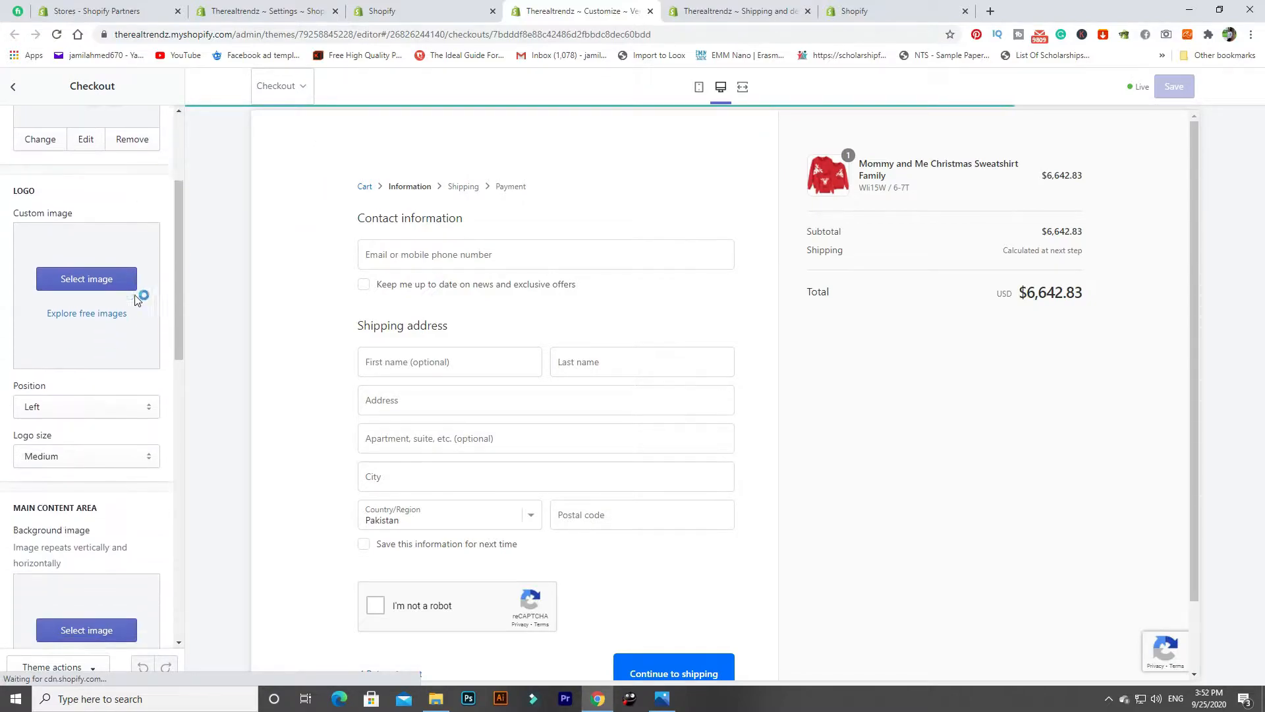
{"action": "scroll", "coordinate": [93, 367], "scroll_direction": "down", "scroll_amount": 2}
{"action": "scroll", "coordinate": [91, 441], "scroll_direction": "down", "scroll_amount": 2}
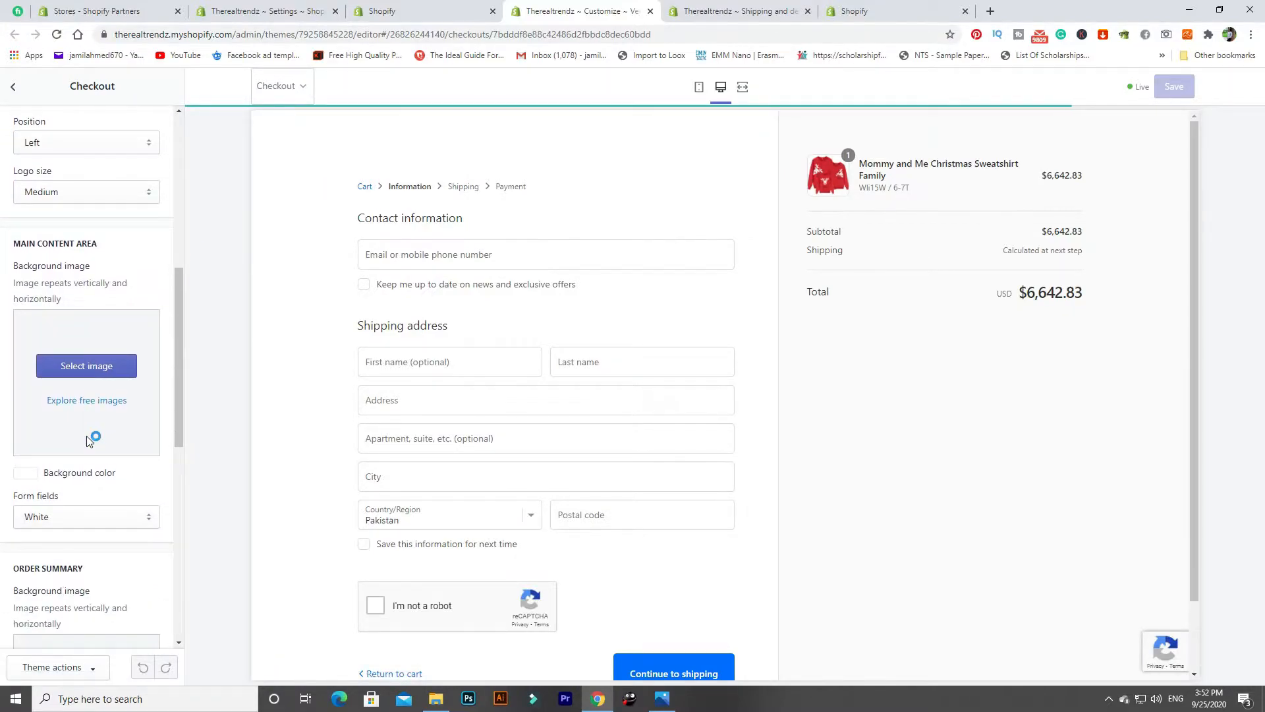
{"action": "left_click", "coordinate": [106, 474]}
{"action": "left_click_drag", "start_coordinate": [78, 553], "coordinate": [141, 486]}
{"action": "left_click", "coordinate": [177, 479]}
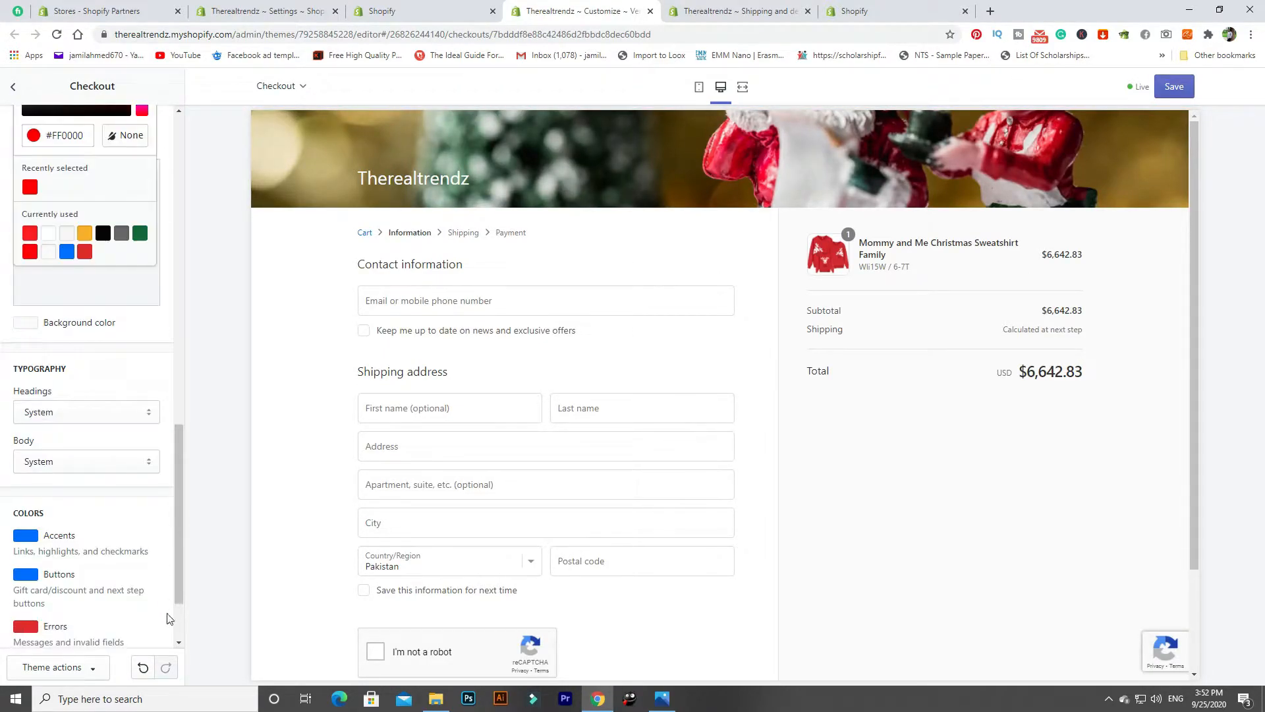
{"action": "left_click", "coordinate": [1172, 87]}
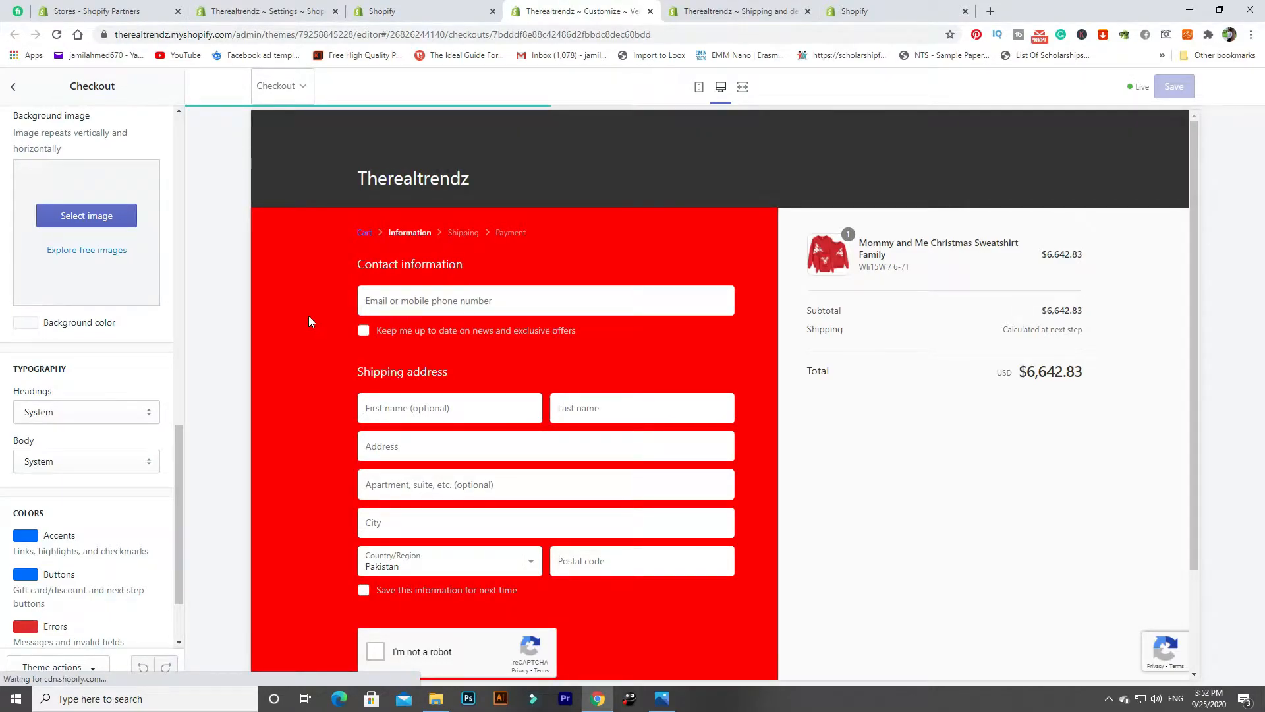
- Reset the main content area's background color to None and save the theme
{"action": "scroll", "coordinate": [309, 322], "scroll_direction": "down", "scroll_amount": 3}
{"action": "scroll", "coordinate": [53, 341], "scroll_direction": "up", "scroll_amount": 5}
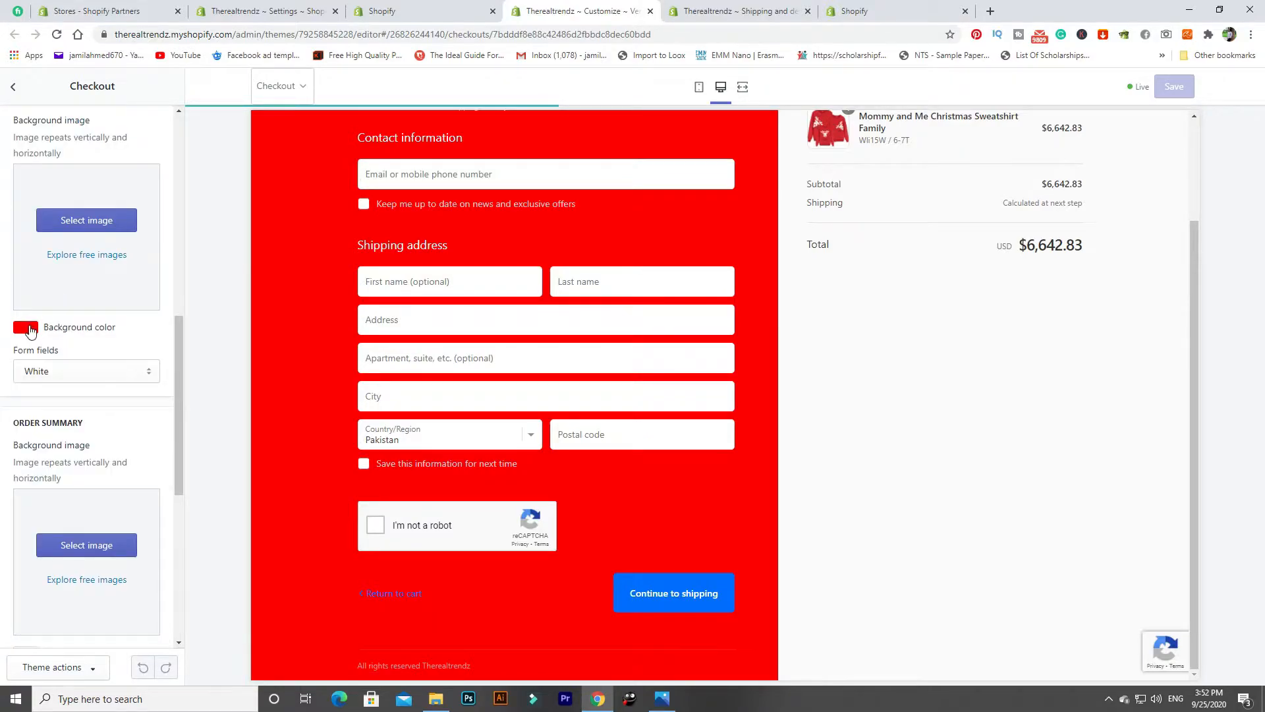
{"action": "left_click", "coordinate": [29, 329]}
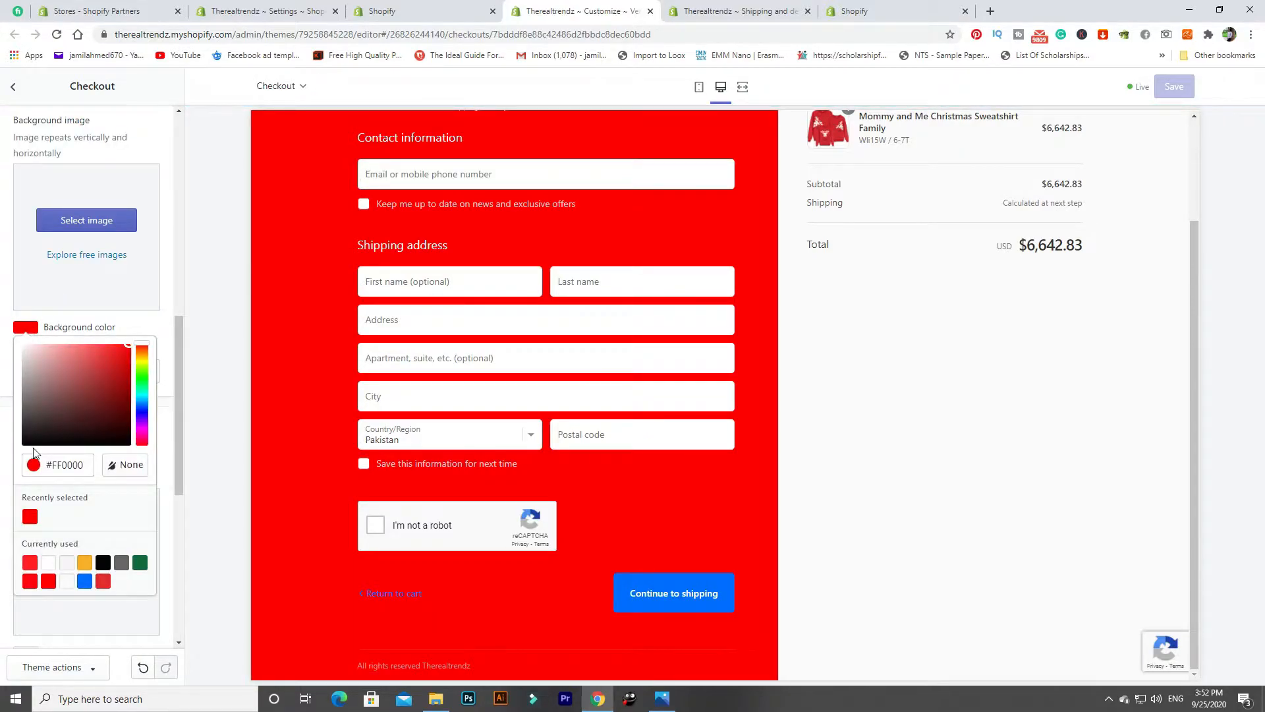
{"action": "left_click", "coordinate": [125, 465]}
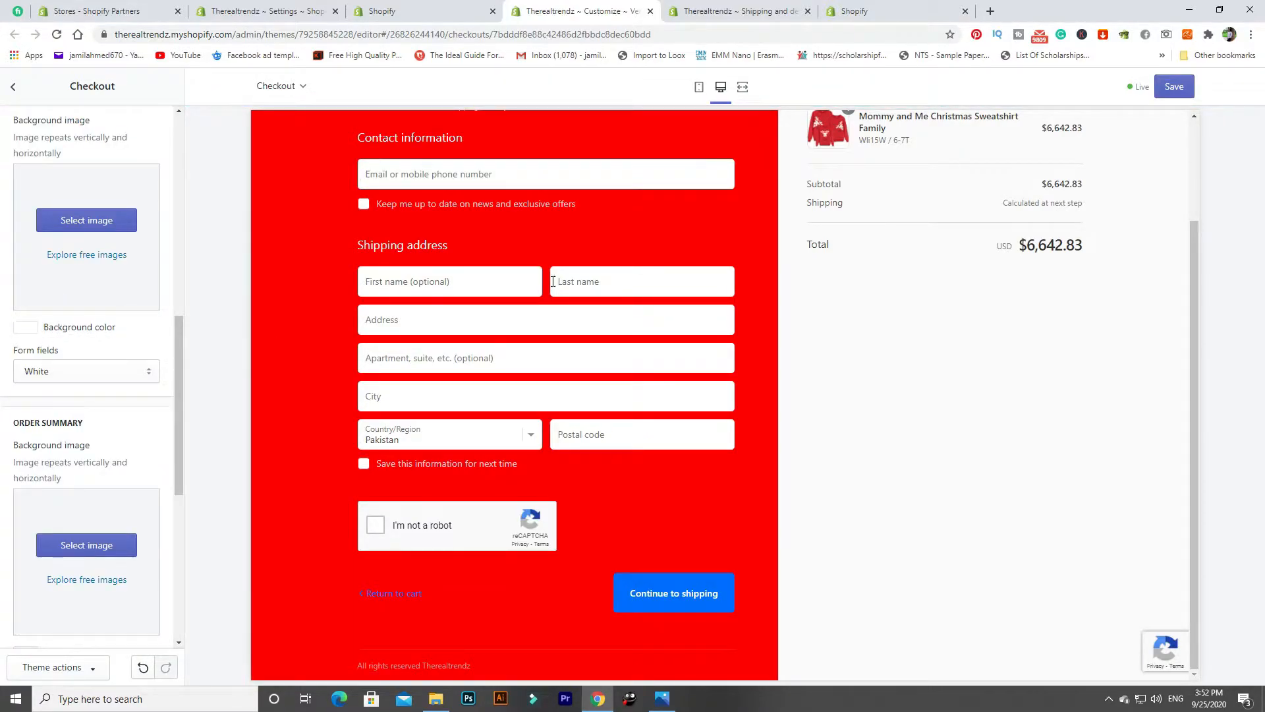
{"action": "left_click", "coordinate": [1173, 86]}
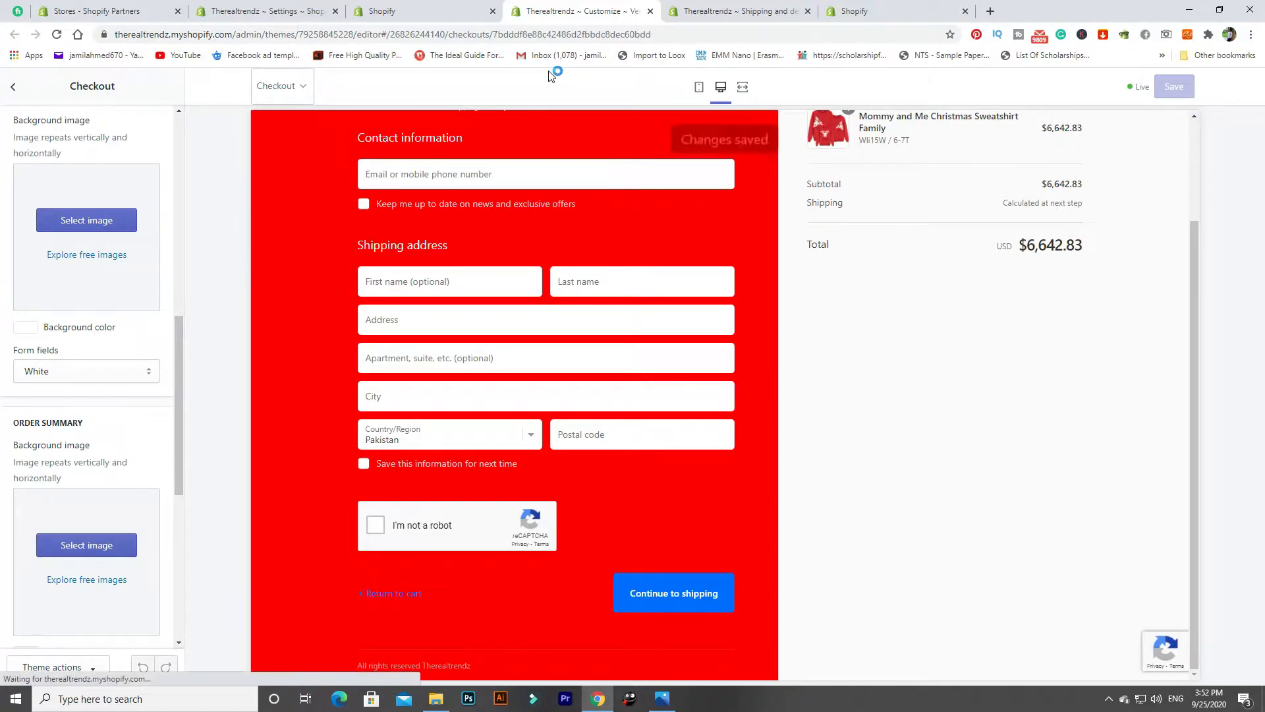
- Return to the store's Checkout settings page and review the customer accounts section
{"action": "left_click", "coordinate": [421, 10]}
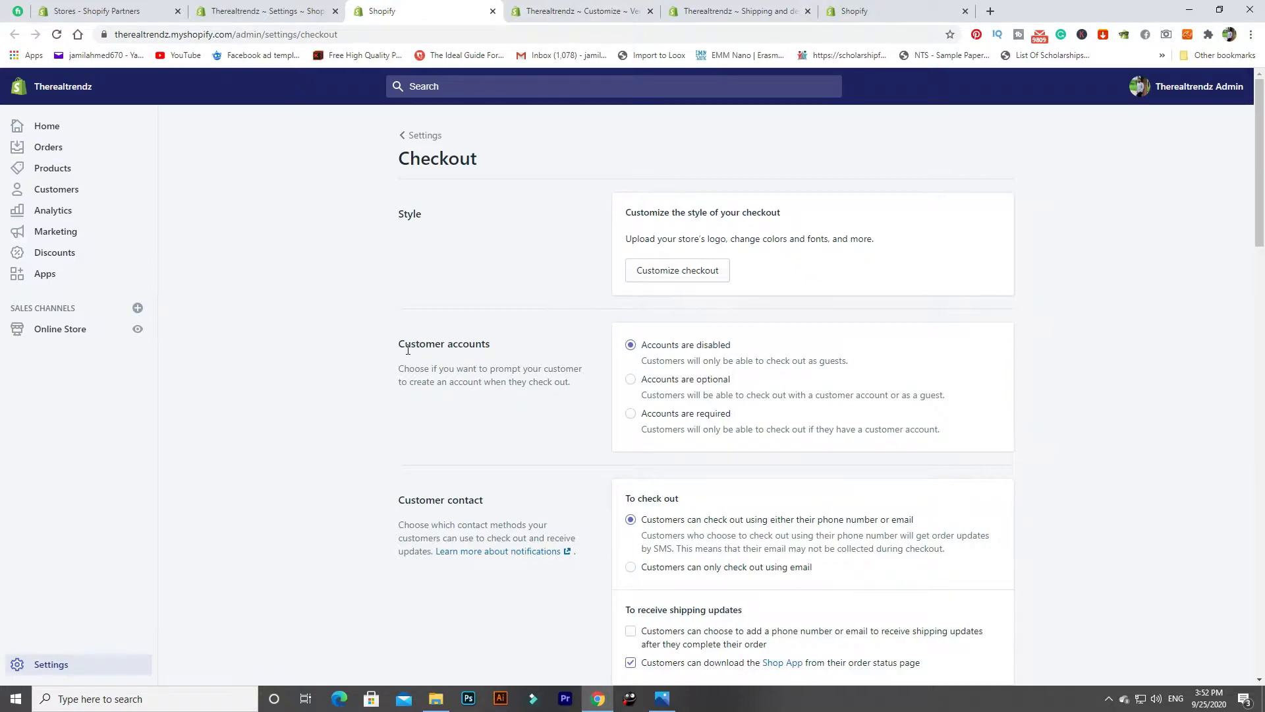
{"action": "left_click_drag", "start_coordinate": [397, 344], "coordinate": [463, 345]}
{"action": "left_click", "coordinate": [526, 340]}
- Try limiting customer checkout to email only, and switch back to allowing either phone number or email
{"action": "scroll", "coordinate": [424, 460], "scroll_direction": "down", "scroll_amount": 1}
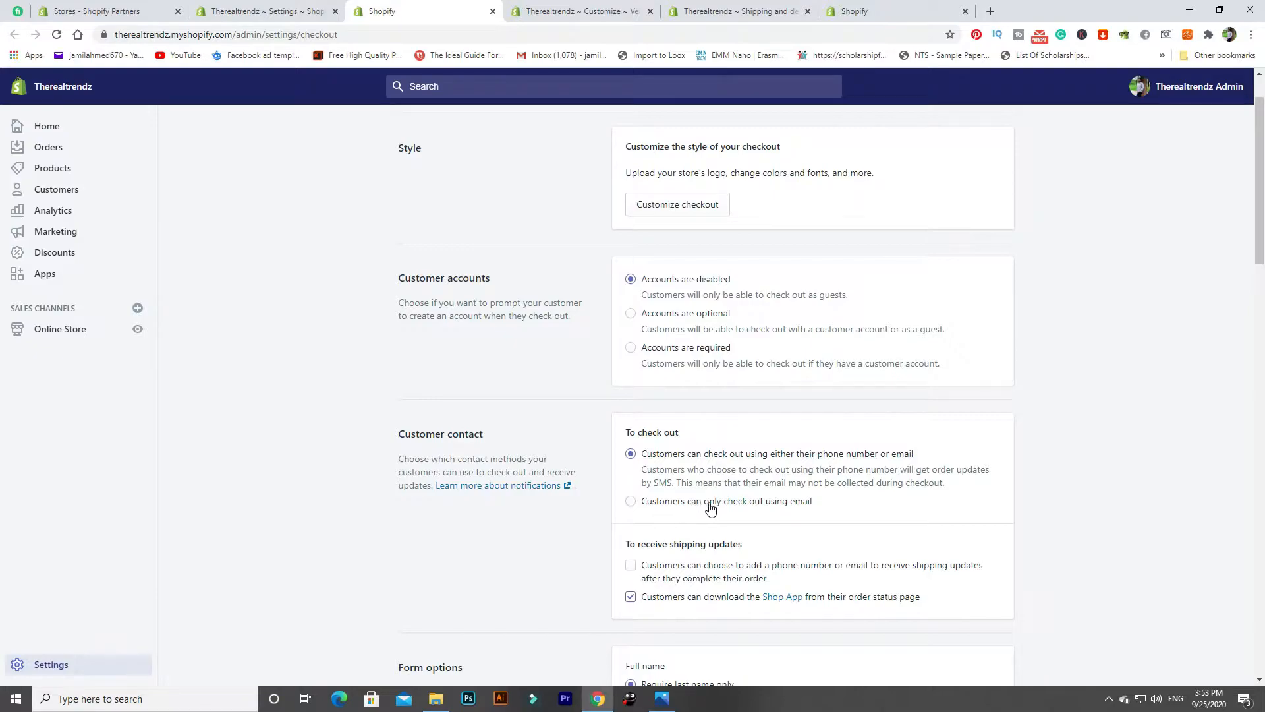
{"action": "left_click", "coordinate": [745, 508]}
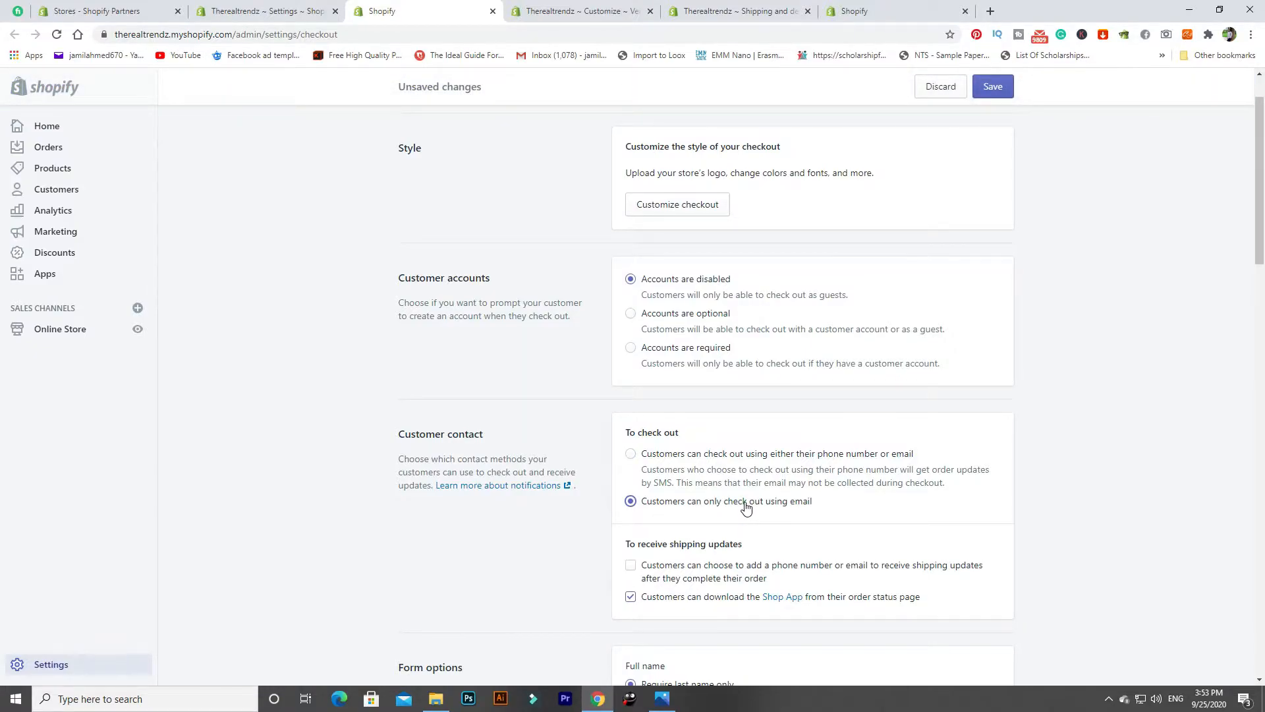
{"action": "left_click", "coordinate": [634, 459]}
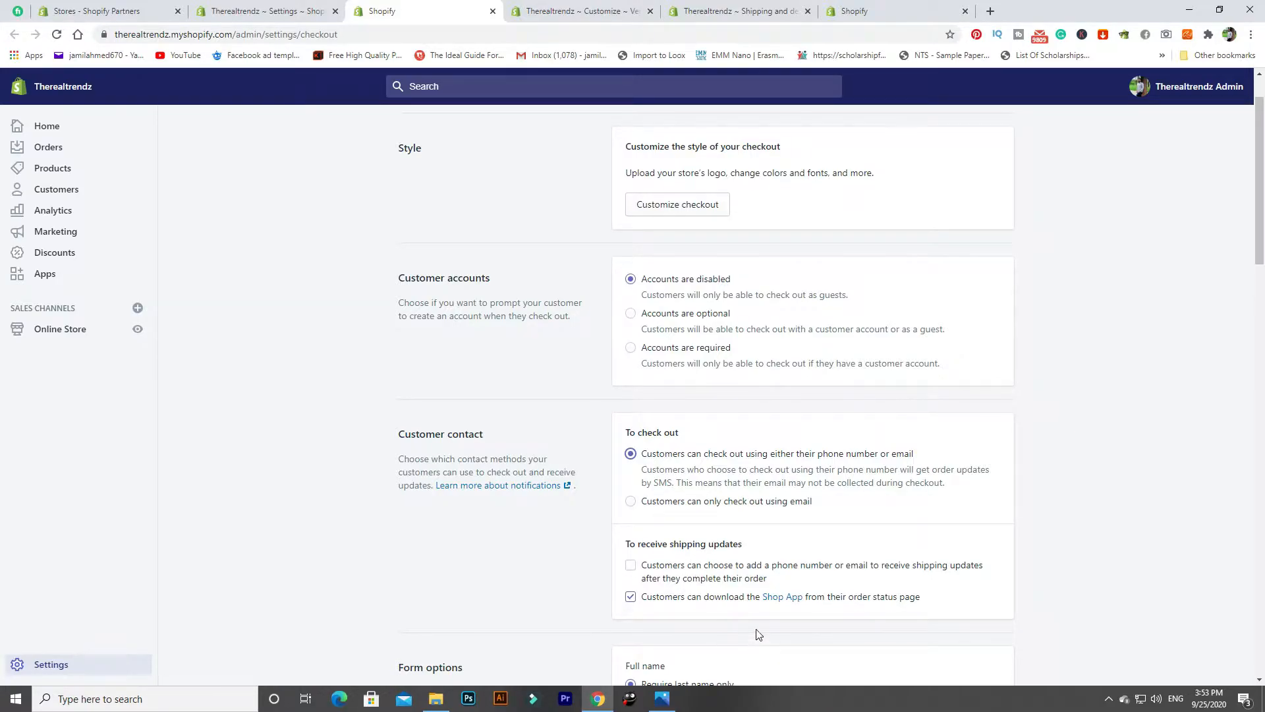
- Set the checkout form's full name option to require first and last name
{"action": "scroll", "coordinate": [756, 631], "scroll_direction": "down", "scroll_amount": 3}
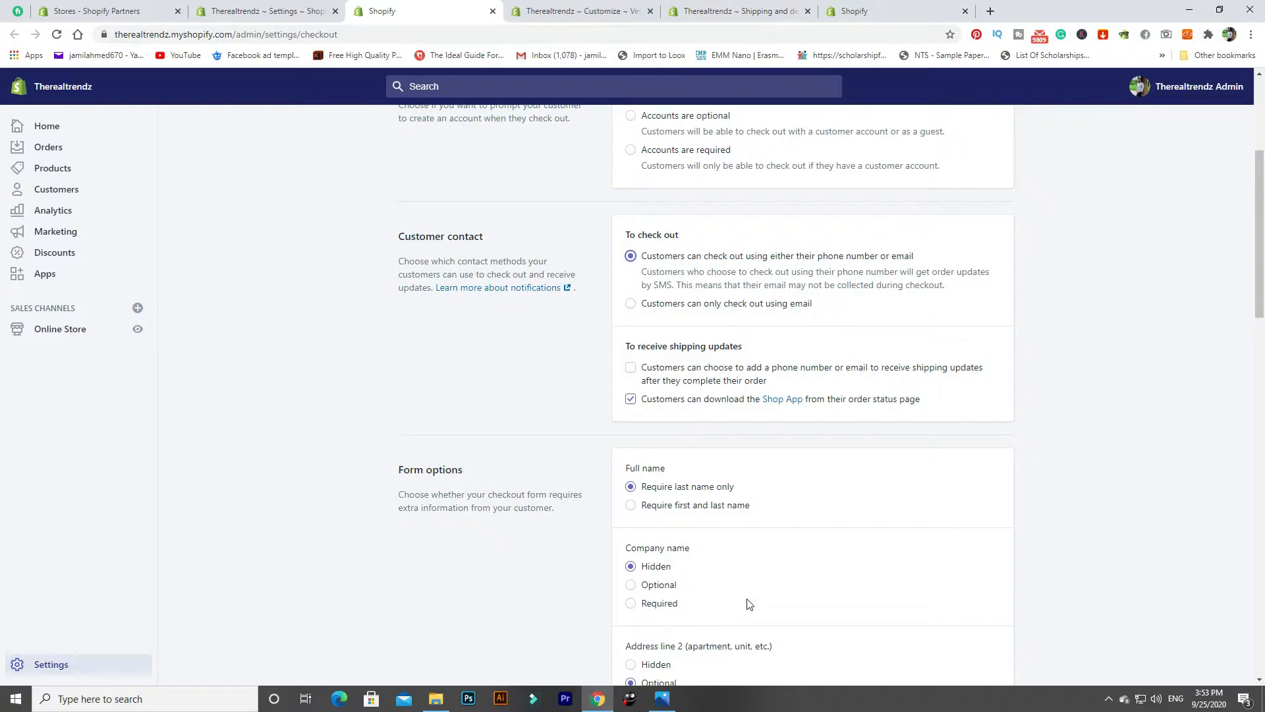
{"action": "left_click", "coordinate": [631, 506]}
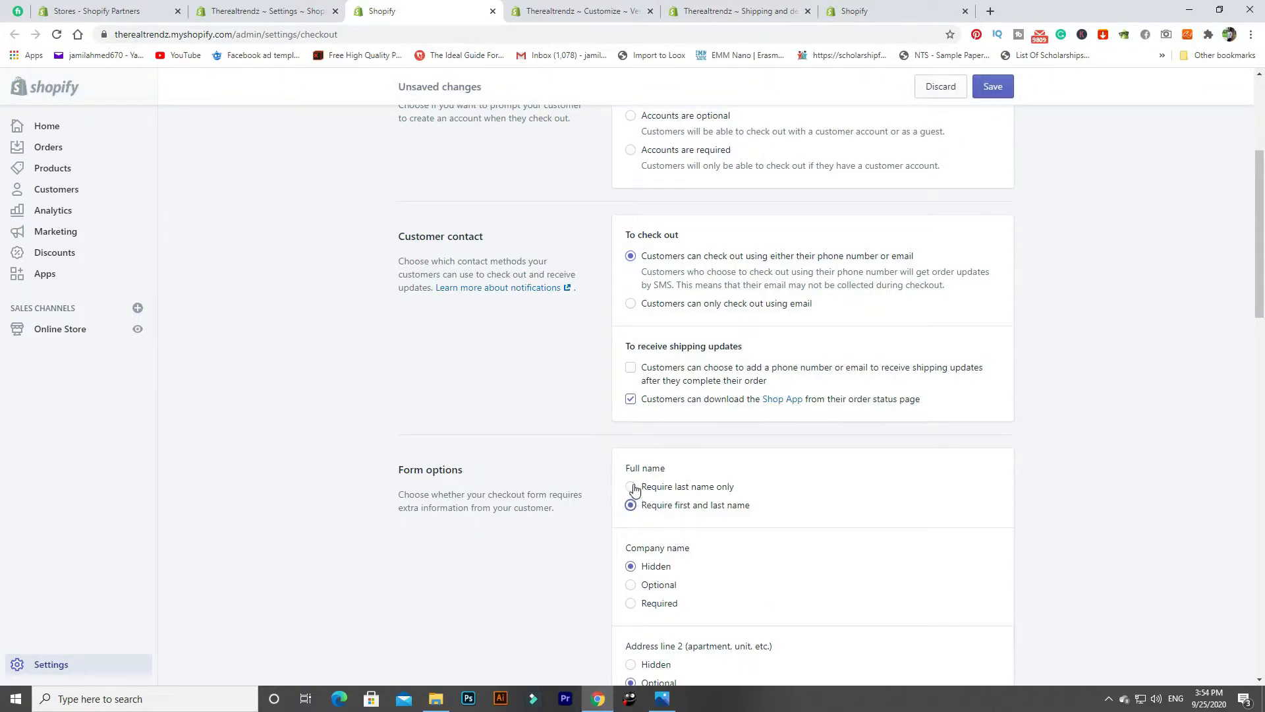
{"action": "left_click", "coordinate": [633, 486]}
{"action": "left_click", "coordinate": [632, 512]}
- Review the remaining checkout settings, from company name and address fields through tipping, order processing, email marketing and abandoned checkouts
{"action": "scroll", "coordinate": [584, 546], "scroll_direction": "down", "scroll_amount": 2}
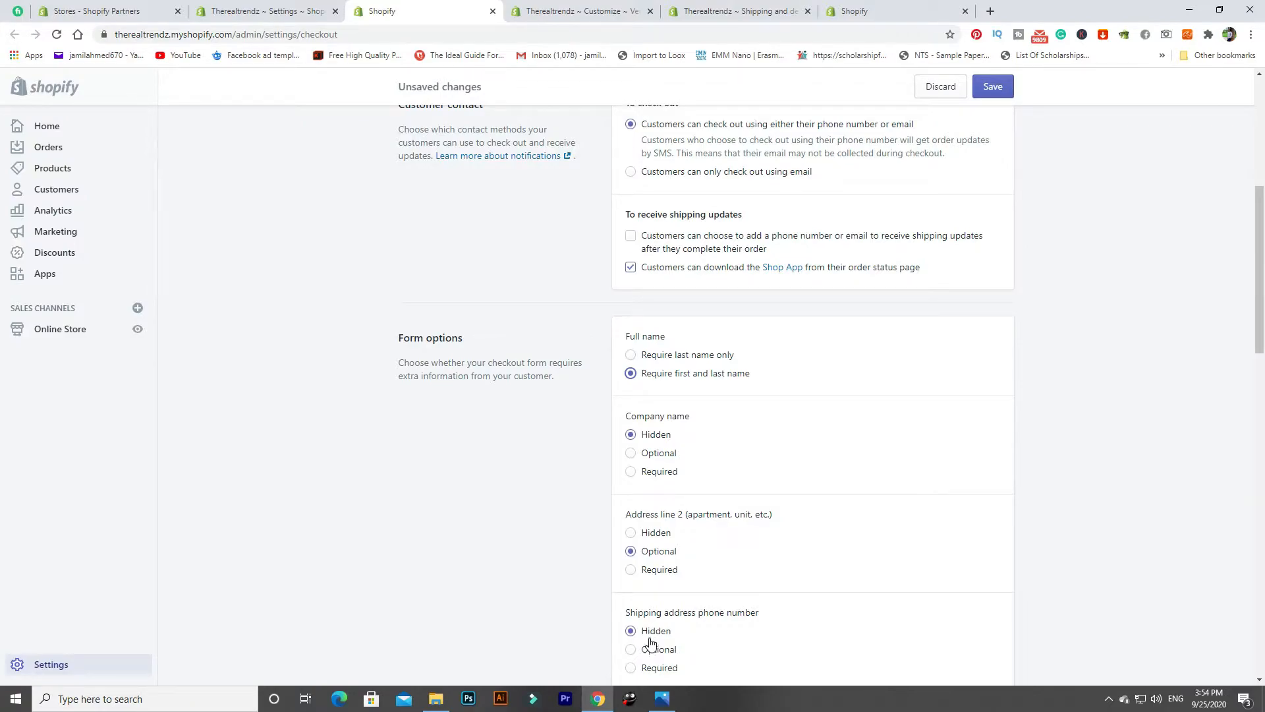
{"action": "scroll", "coordinate": [649, 633], "scroll_direction": "down", "scroll_amount": 3}
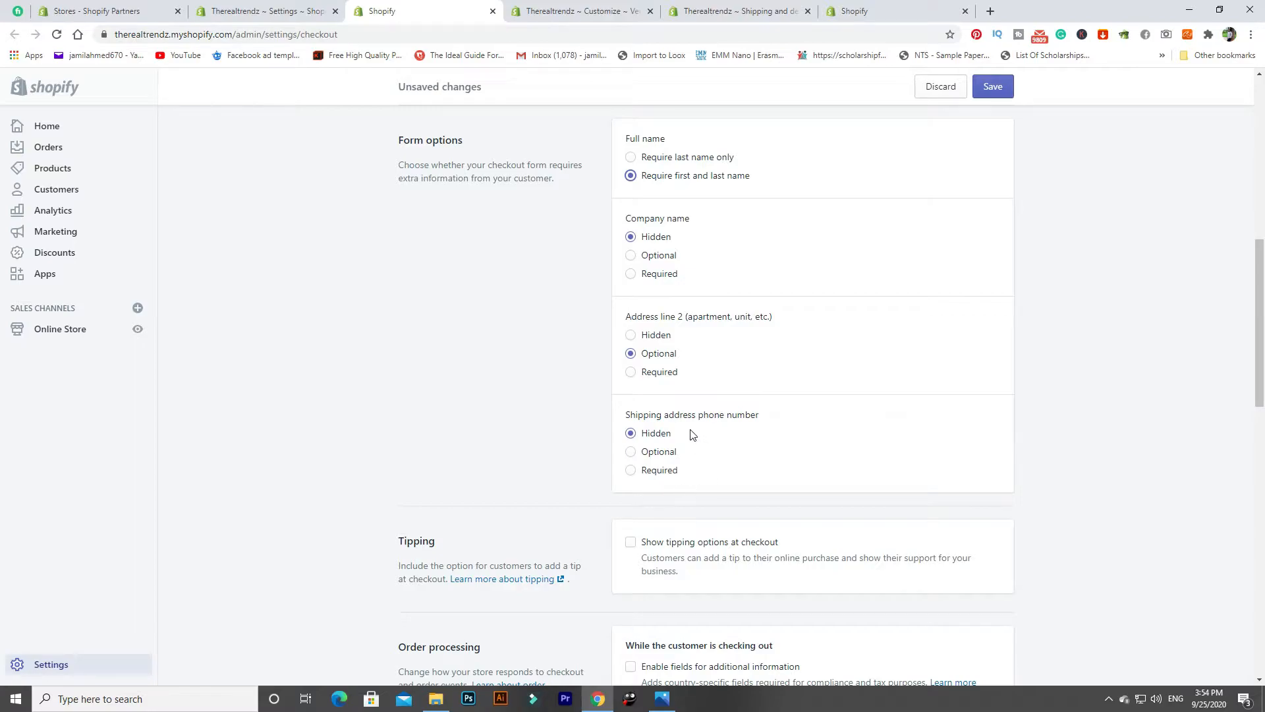
{"action": "scroll", "coordinate": [543, 507], "scroll_direction": "down", "scroll_amount": 2}
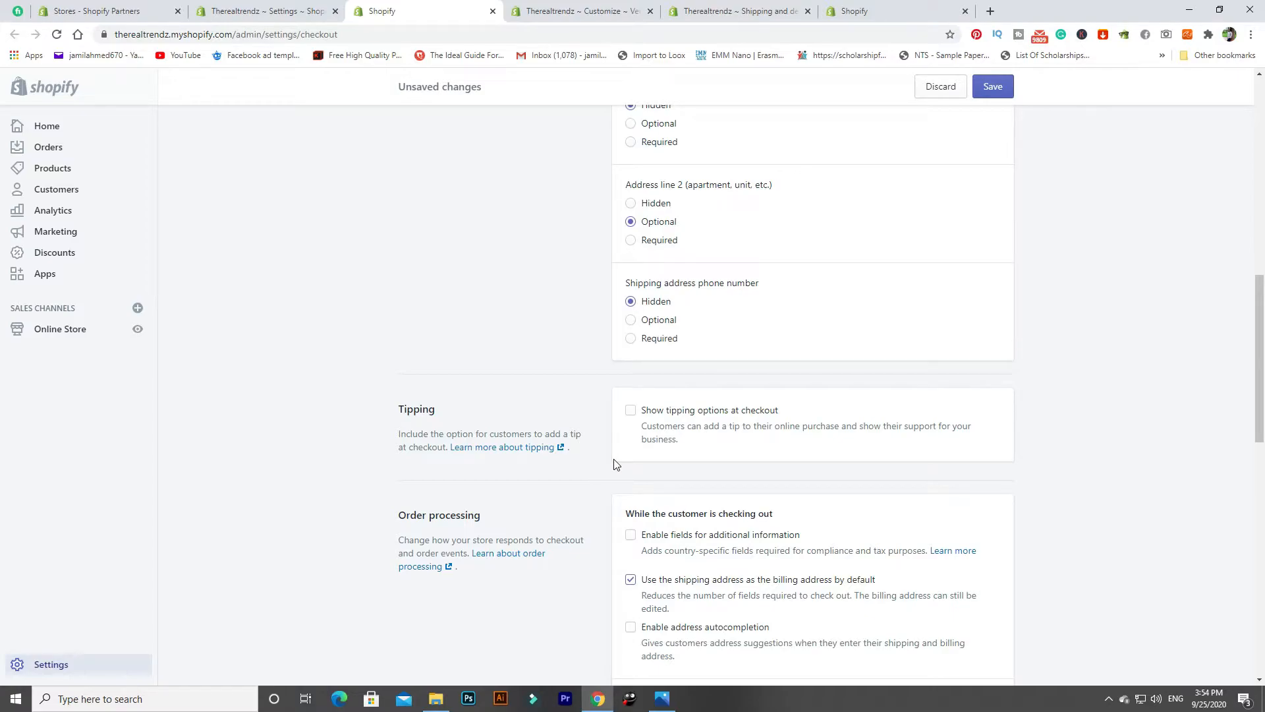
{"action": "scroll", "coordinate": [566, 511], "scroll_direction": "down", "scroll_amount": 3}
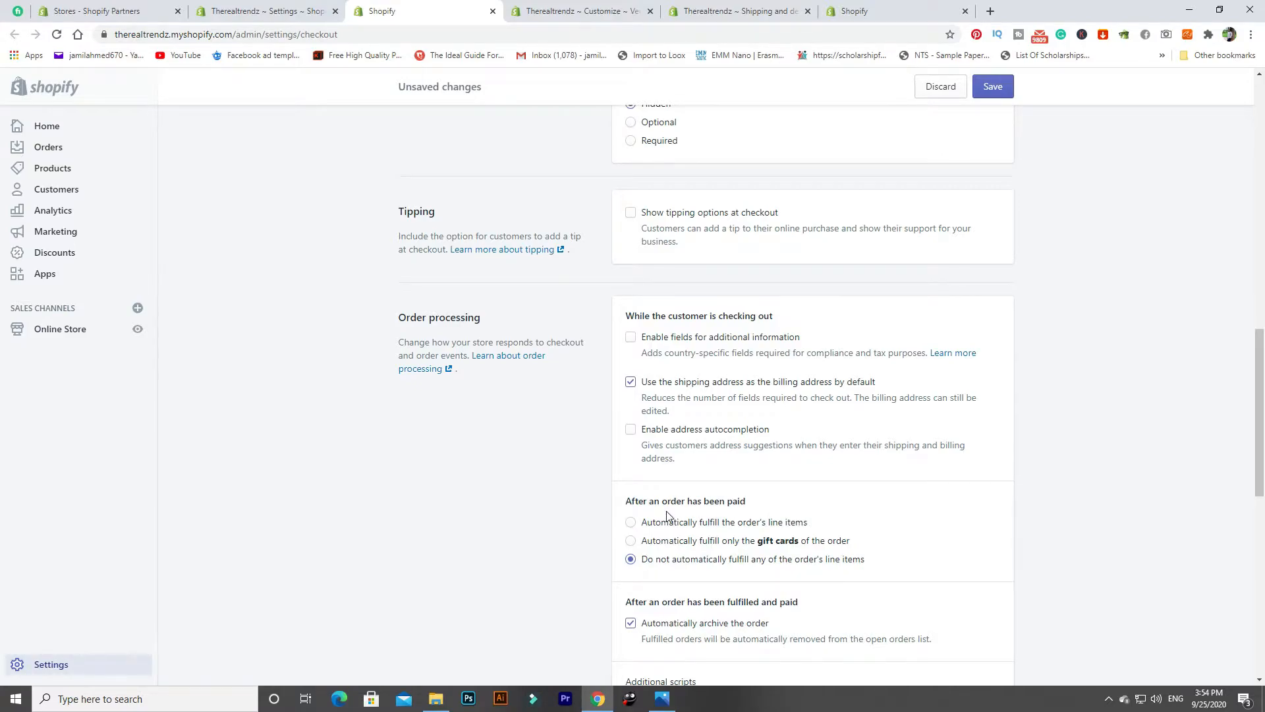
{"action": "scroll", "coordinate": [667, 516], "scroll_direction": "down", "scroll_amount": 5}
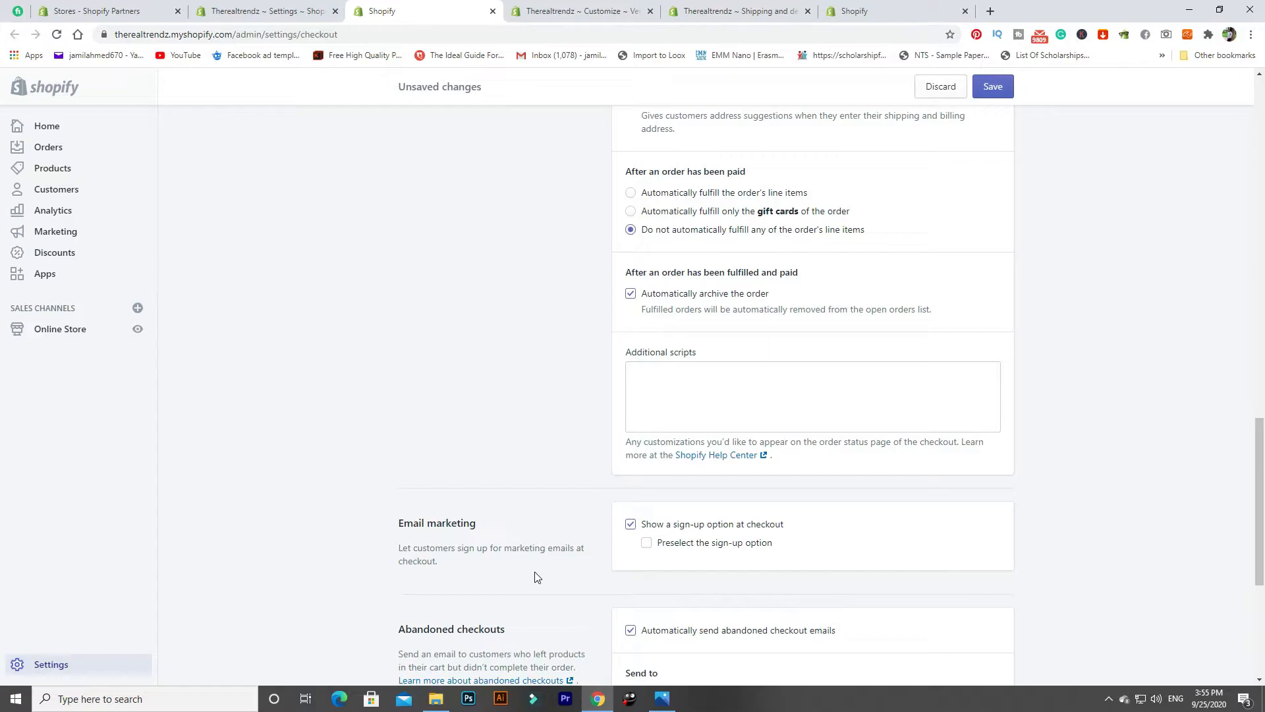
{"action": "scroll", "coordinate": [537, 577], "scroll_direction": "down", "scroll_amount": 1}
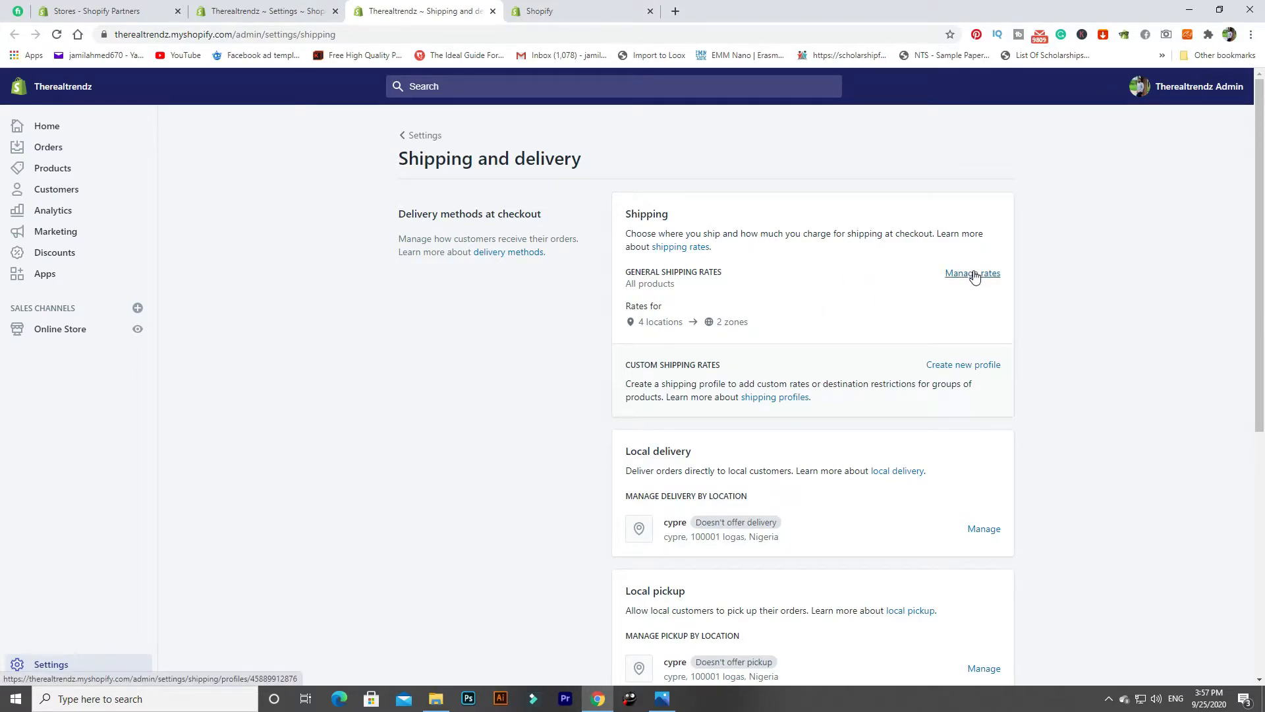
- Open the general shipping rates for management and review the Domestic and Rest of World zones
{"action": "left_click", "coordinate": [950, 274]}
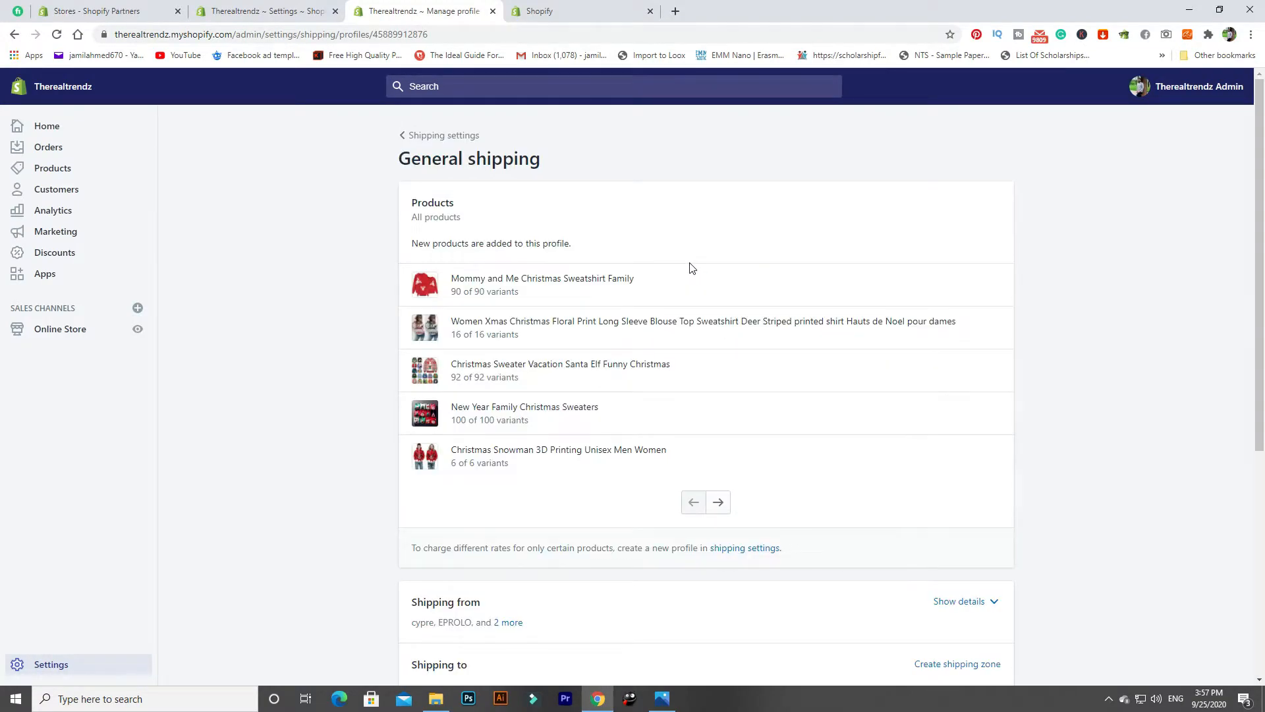
{"action": "scroll", "coordinate": [691, 268], "scroll_direction": "down", "scroll_amount": 5}
{"action": "scroll", "coordinate": [760, 377], "scroll_direction": "down", "scroll_amount": 1}
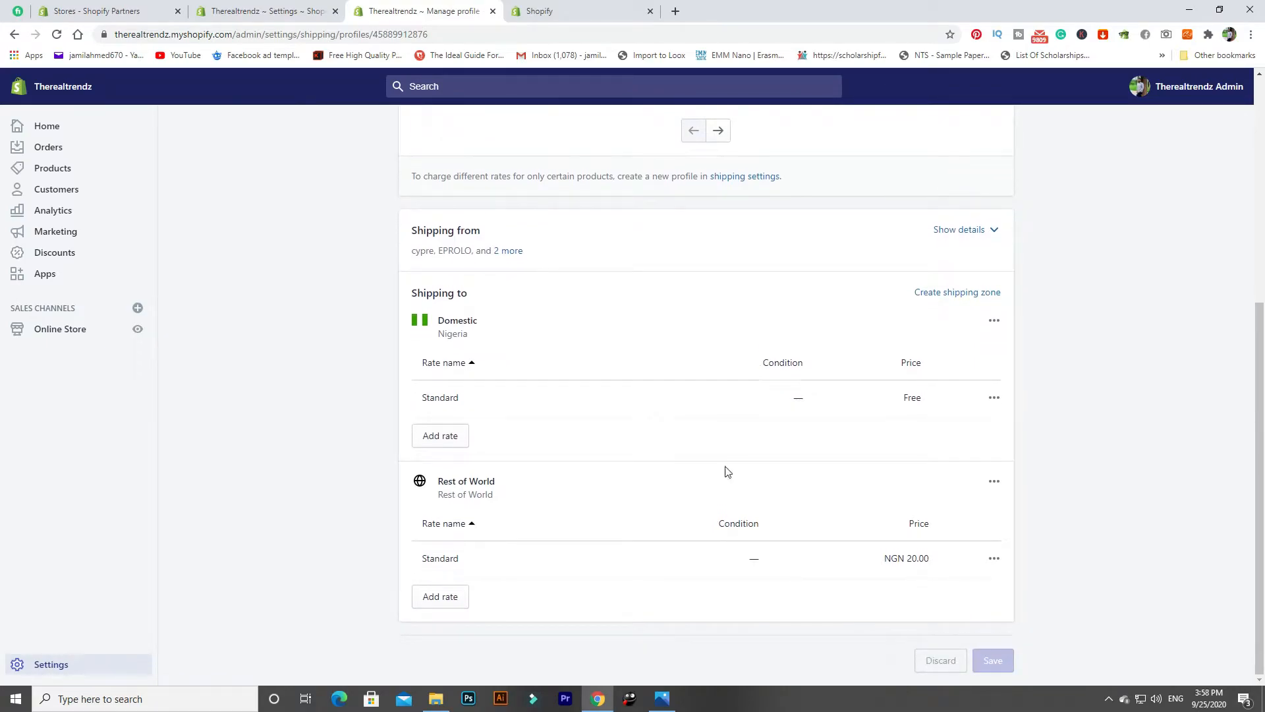
- Delete the Standard shipping rates from both the Rest of World and Domestic zones
{"action": "left_click", "coordinate": [992, 558]}
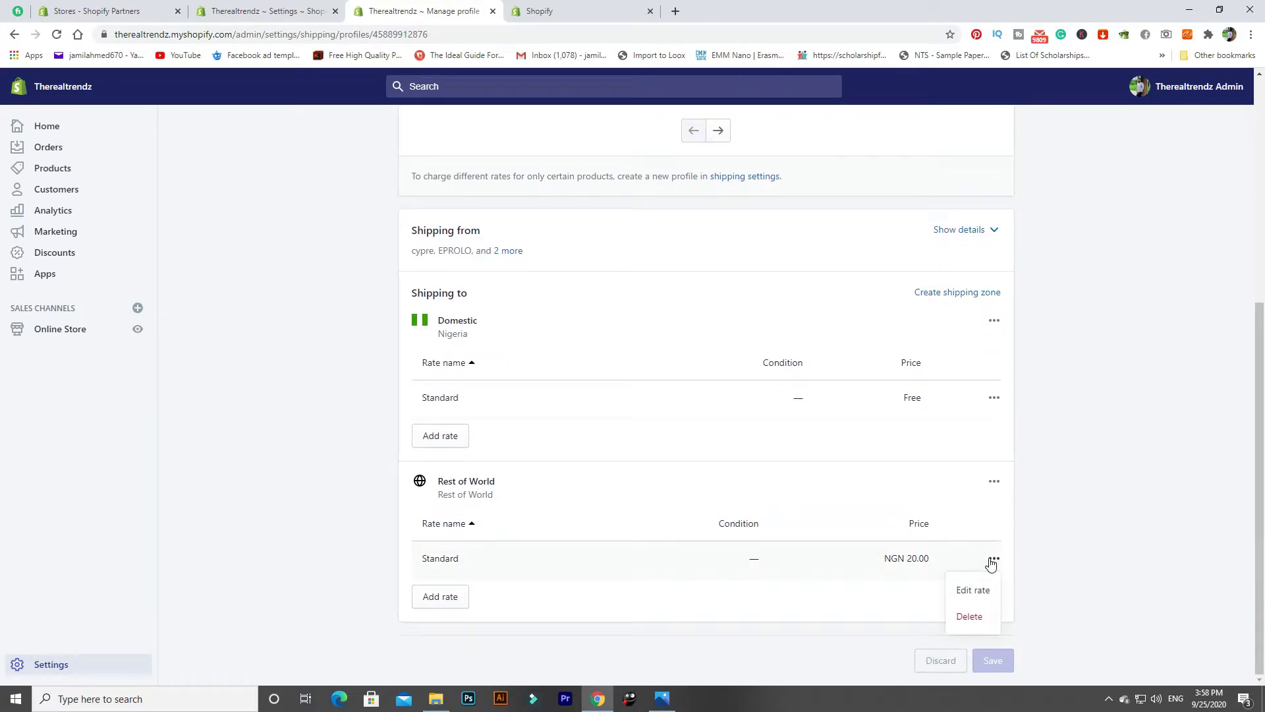
{"action": "left_click", "coordinate": [976, 614]}
{"action": "left_click", "coordinate": [994, 452]}
{"action": "left_click", "coordinate": [980, 495]}
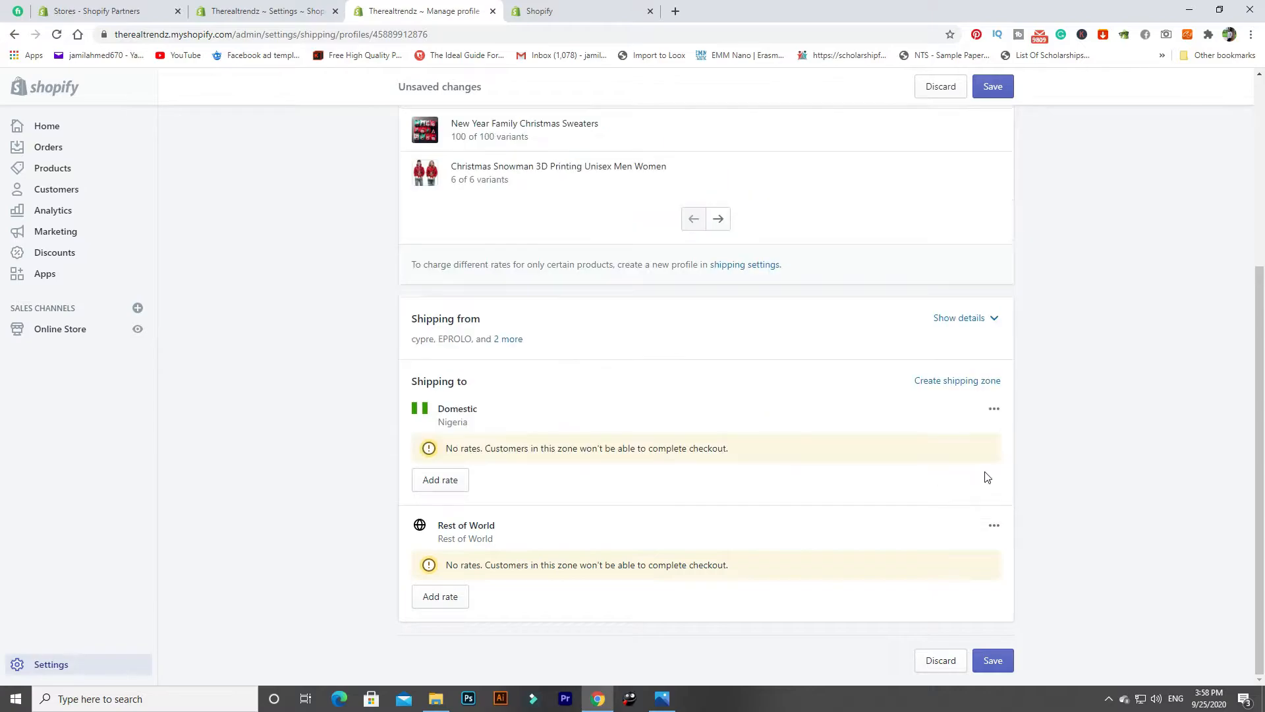
- Delete the Domestic and Rest of World shipping zones from the profile
{"action": "left_click", "coordinate": [993, 382]}
{"action": "left_click", "coordinate": [811, 157]}
{"action": "left_click", "coordinate": [994, 409]}
{"action": "left_click", "coordinate": [975, 469]}
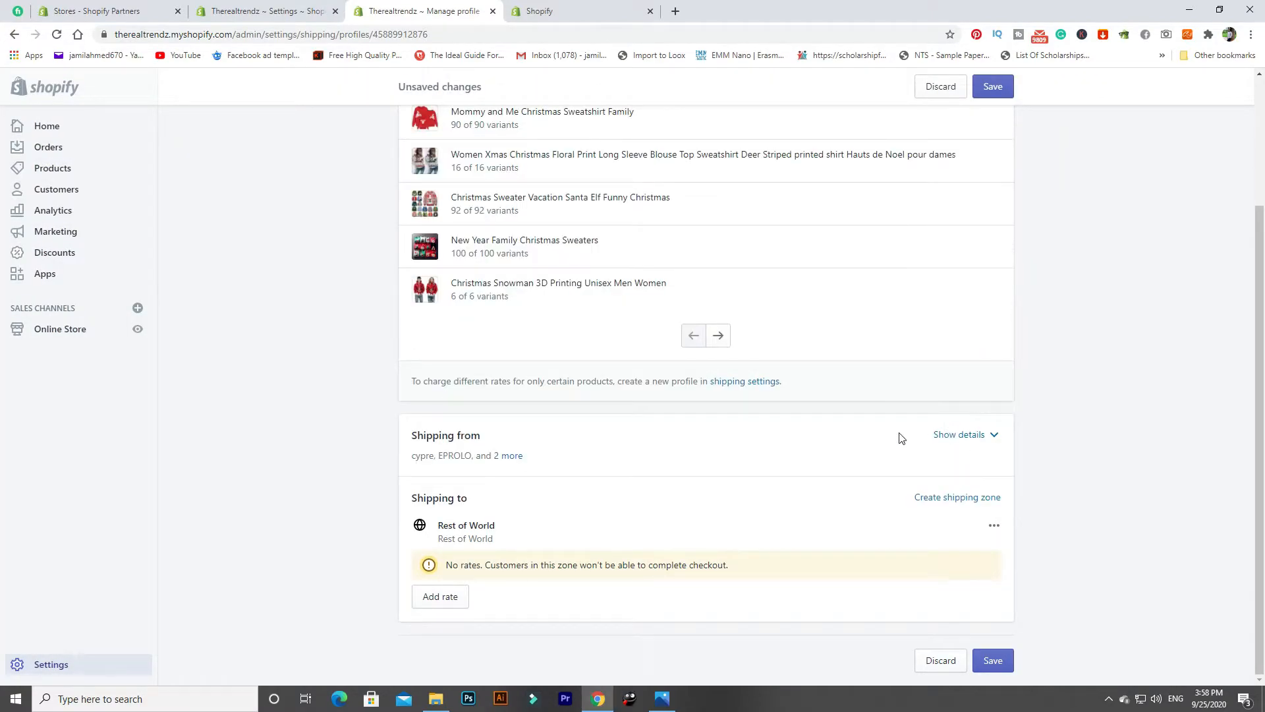
{"action": "left_click", "coordinate": [993, 525]}
{"action": "left_click", "coordinate": [976, 585]}
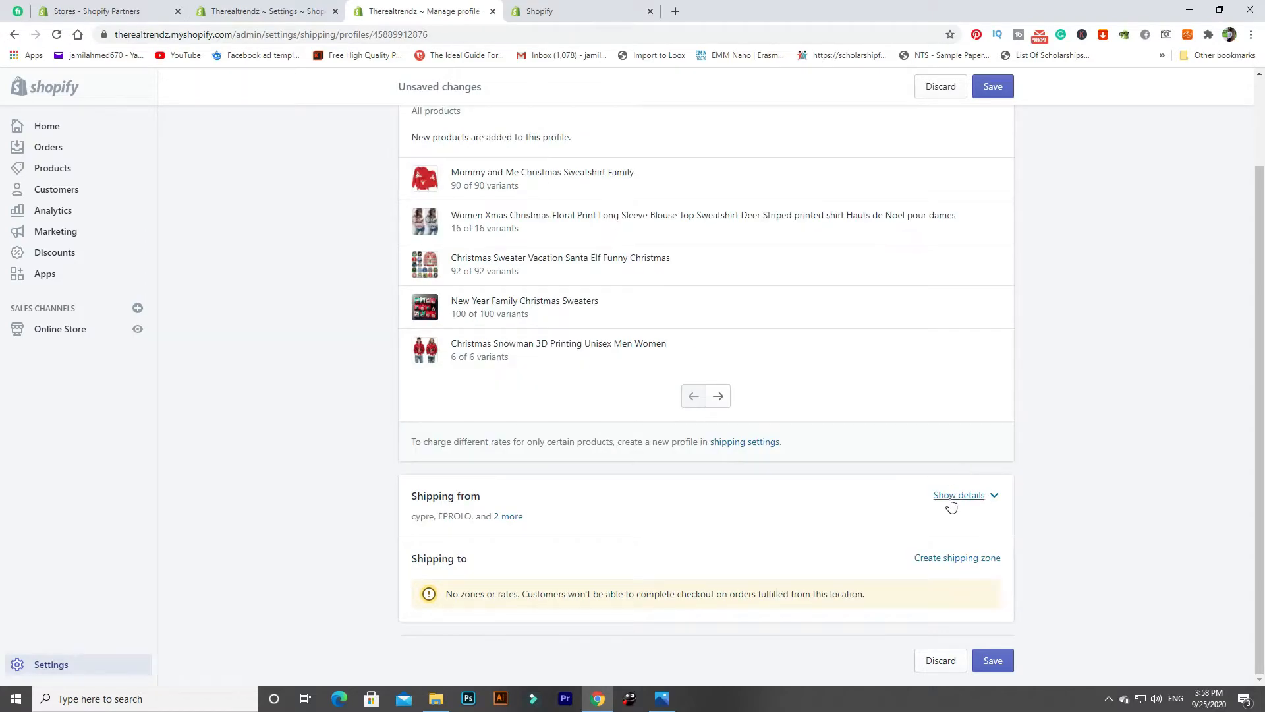
- Create a shipping zone named "Fast shipping" that covers Pakistan
{"action": "left_click", "coordinate": [991, 559]}
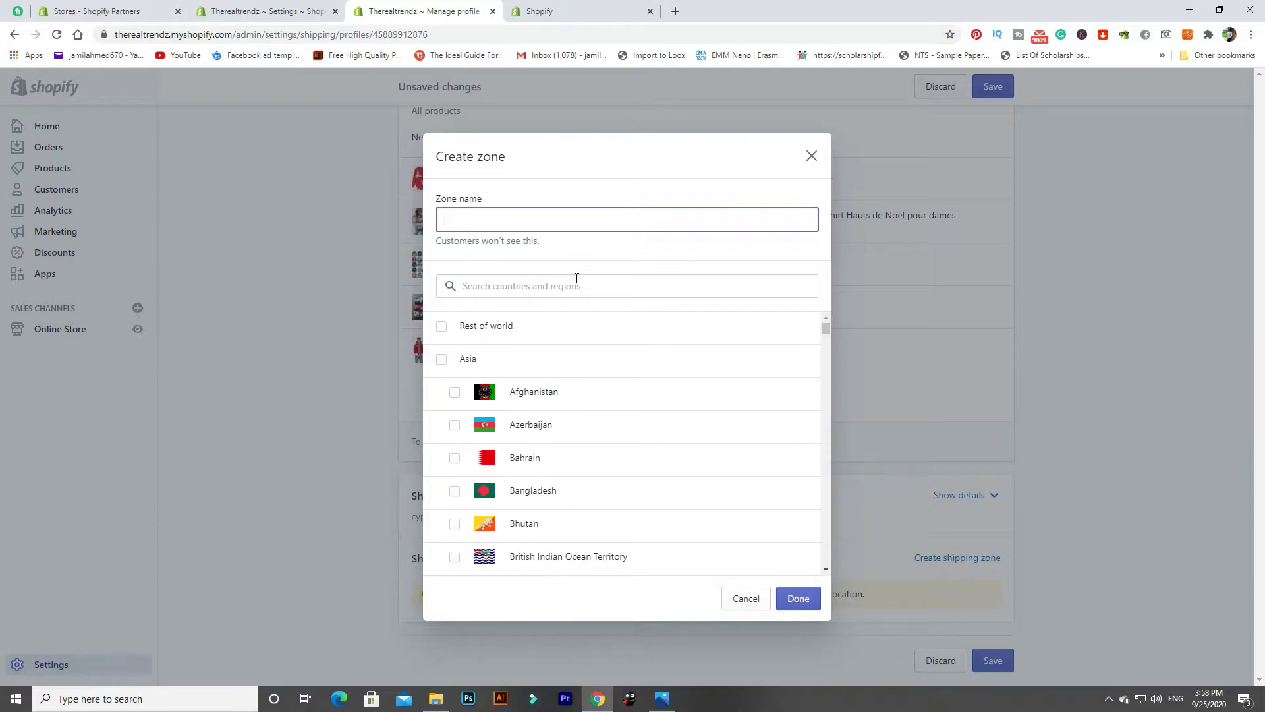
{"action": "type", "text": "Fast shipping"}
{"action": "left_click", "coordinate": [483, 291]}
{"action": "type", "text": "paki"}
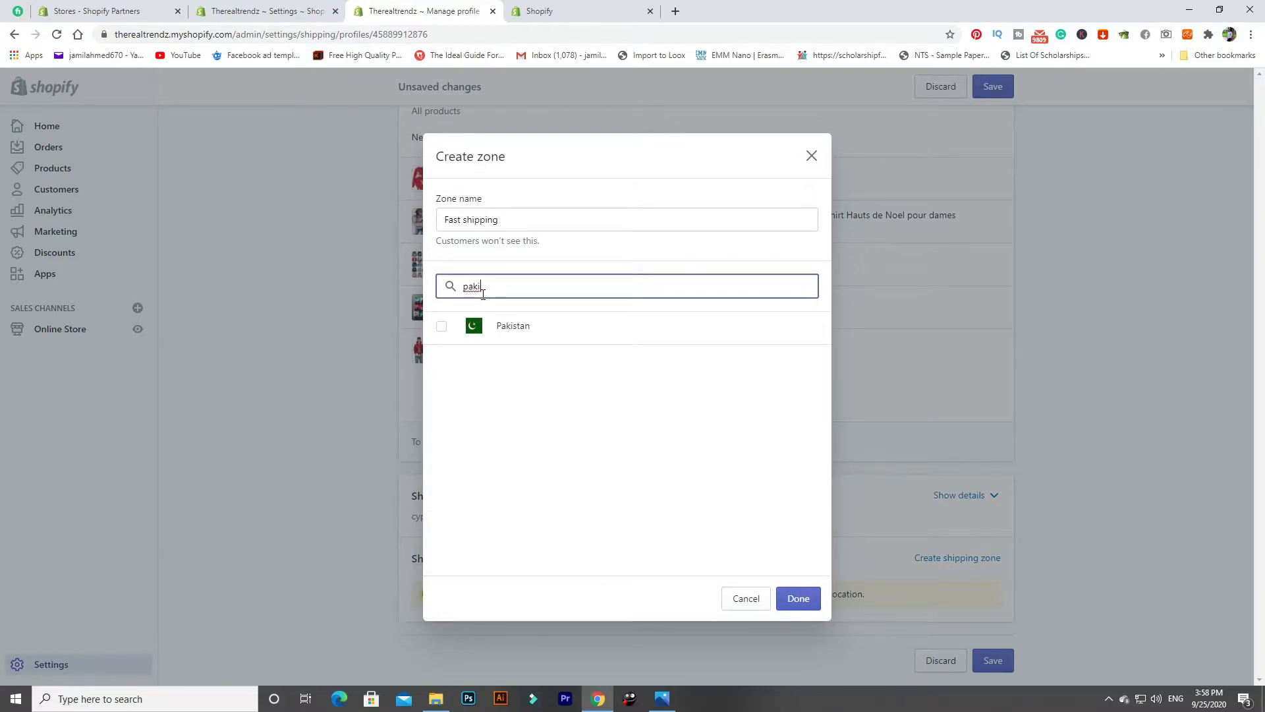
{"action": "left_click", "coordinate": [442, 326]}
{"action": "left_click", "coordinate": [792, 614]}
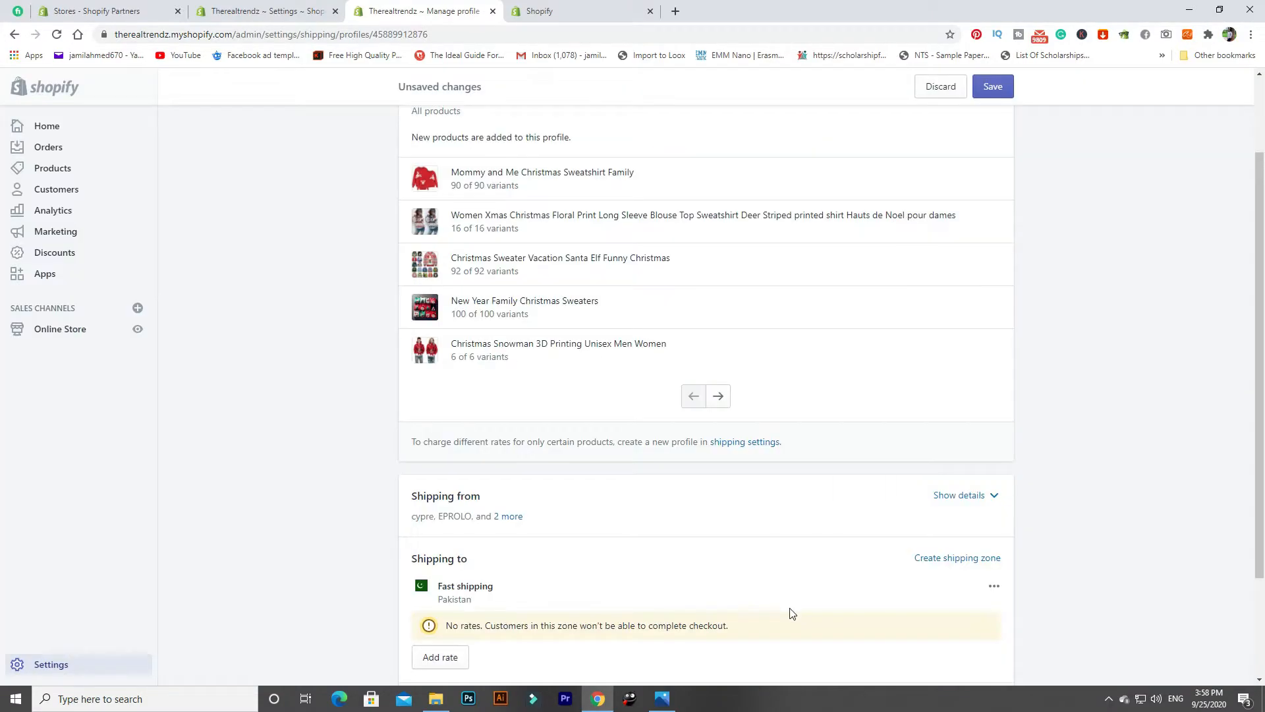
- Add a rate named "Fast shipping with Tracking" priced at $3.99 to the Pakistan zone
{"action": "left_click", "coordinate": [441, 658]}
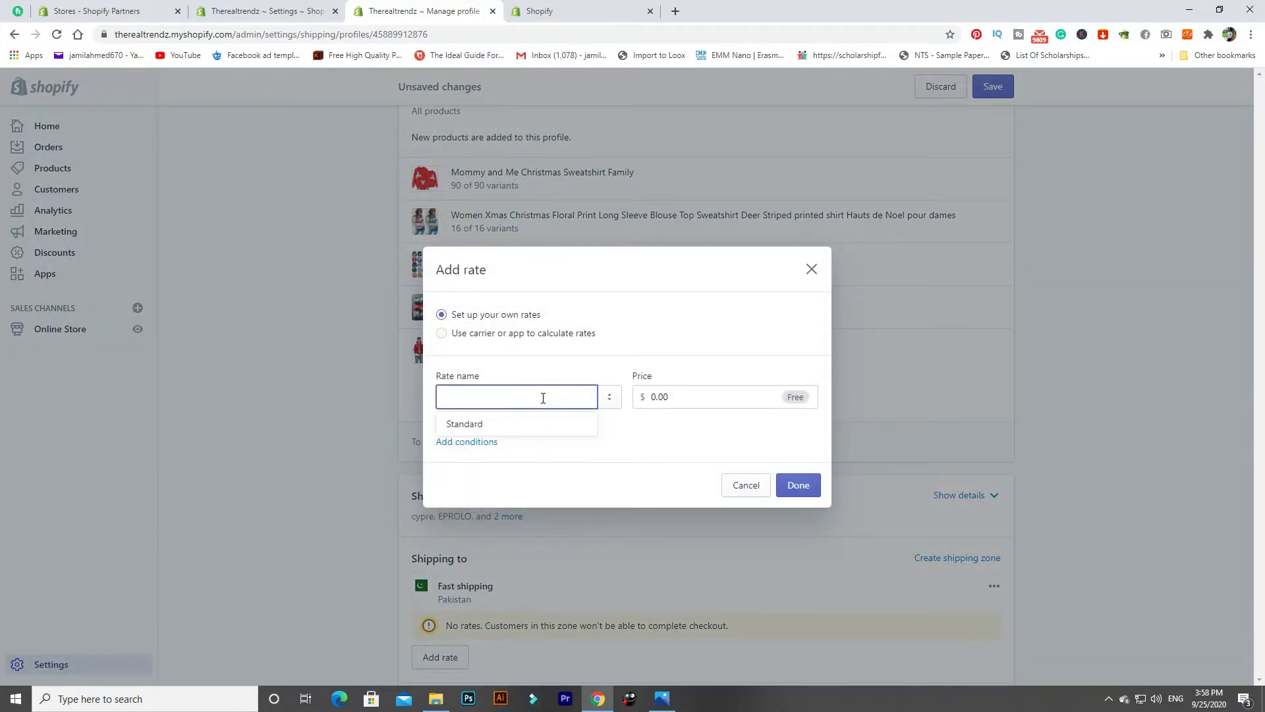
{"action": "type", "text": "fas"}
{"action": "key", "text": "BackSpace"}
{"action": "key", "text": "BackSpace"}
{"action": "key", "text": "BackSpace"}
{"action": "type", "text": "Fast shipping with Tracking"}
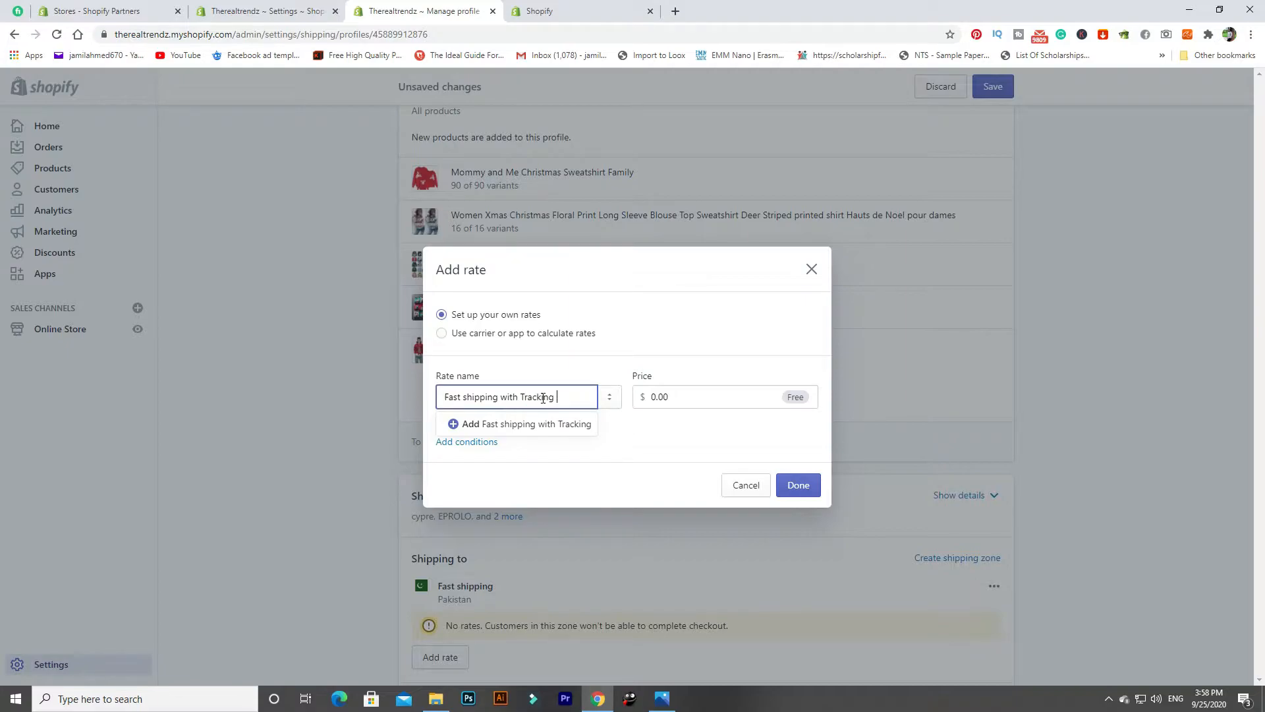
{"action": "left_click", "coordinate": [551, 420]}
{"action": "left_click", "coordinate": [674, 398]}
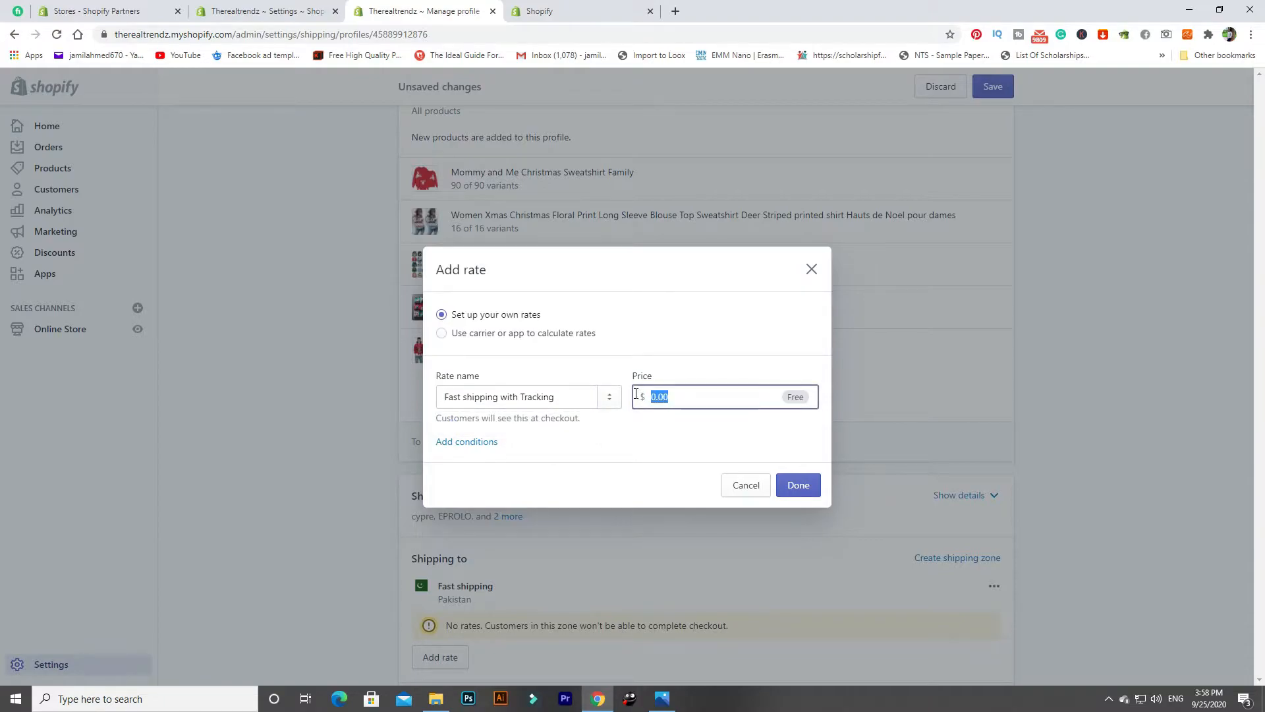
{"action": "type", "text": "3.99"}
{"action": "left_click", "coordinate": [798, 485]}
- Add a free rate named "No Tracking 20 to 30 days delivery" to the Pakistan zone
{"action": "scroll", "coordinate": [580, 541], "scroll_direction": "down", "scroll_amount": 2}
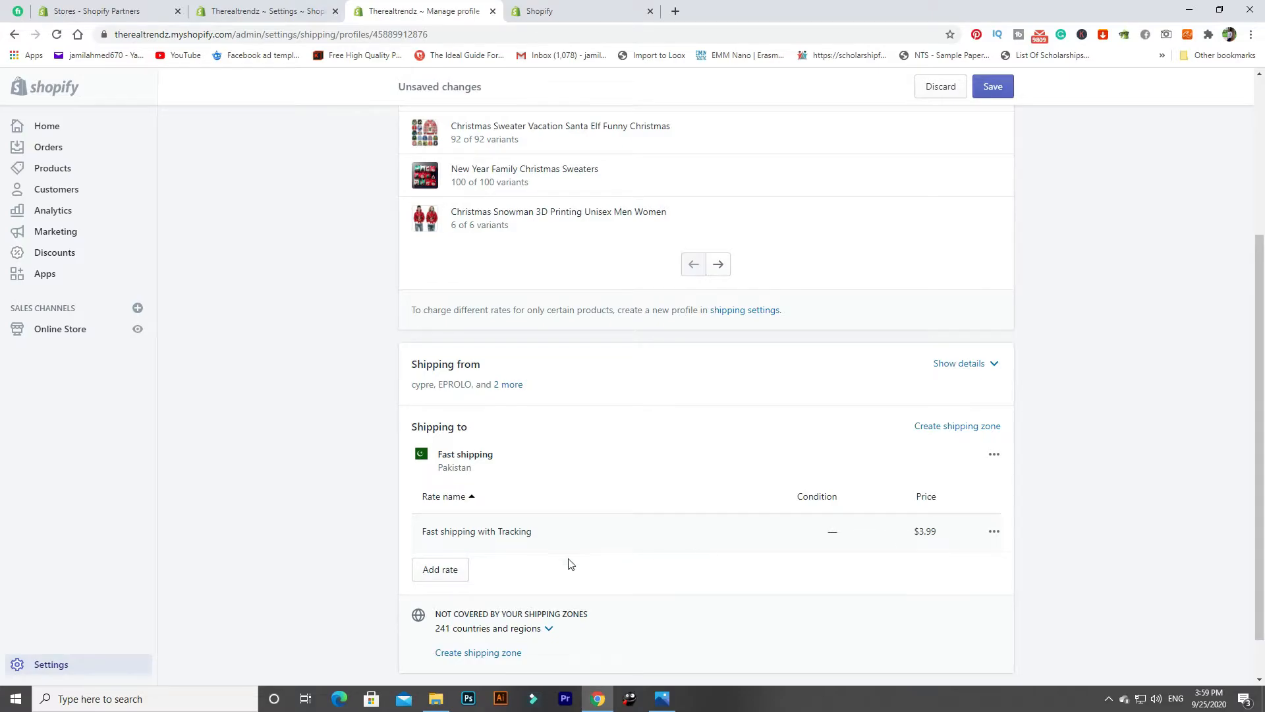
{"action": "left_click", "coordinate": [458, 576]}
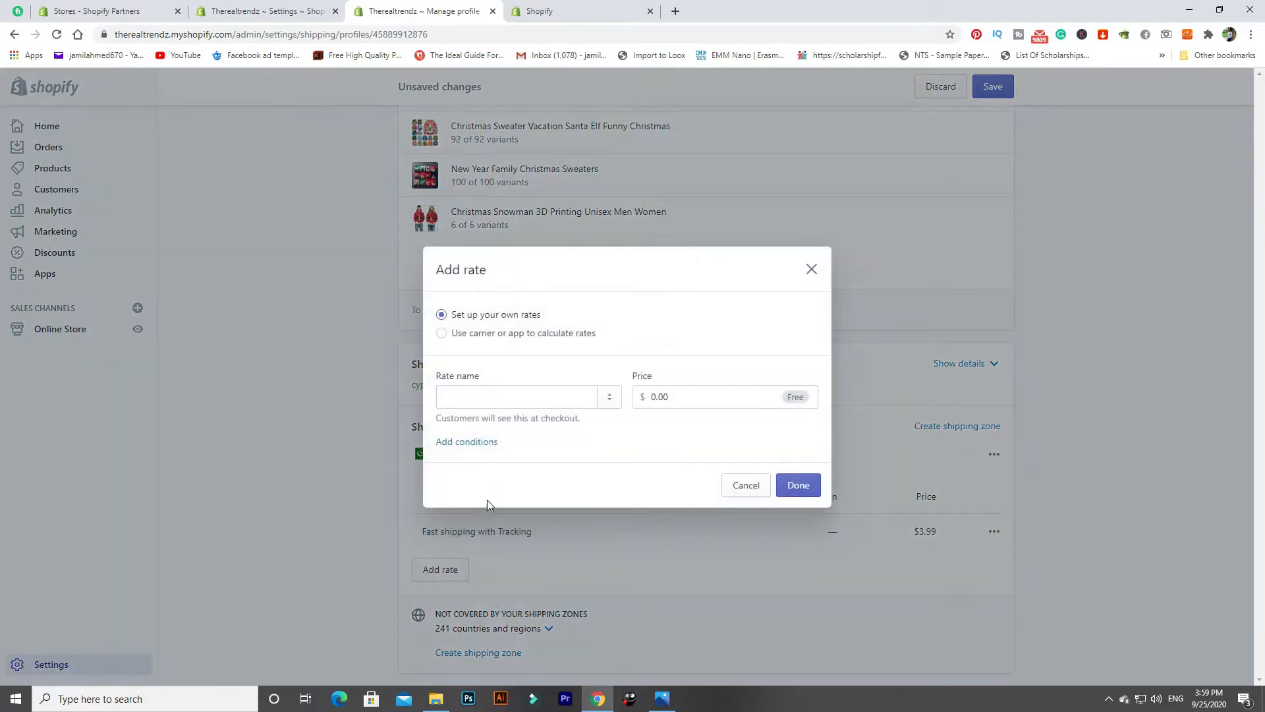
{"action": "left_click", "coordinate": [523, 398]}
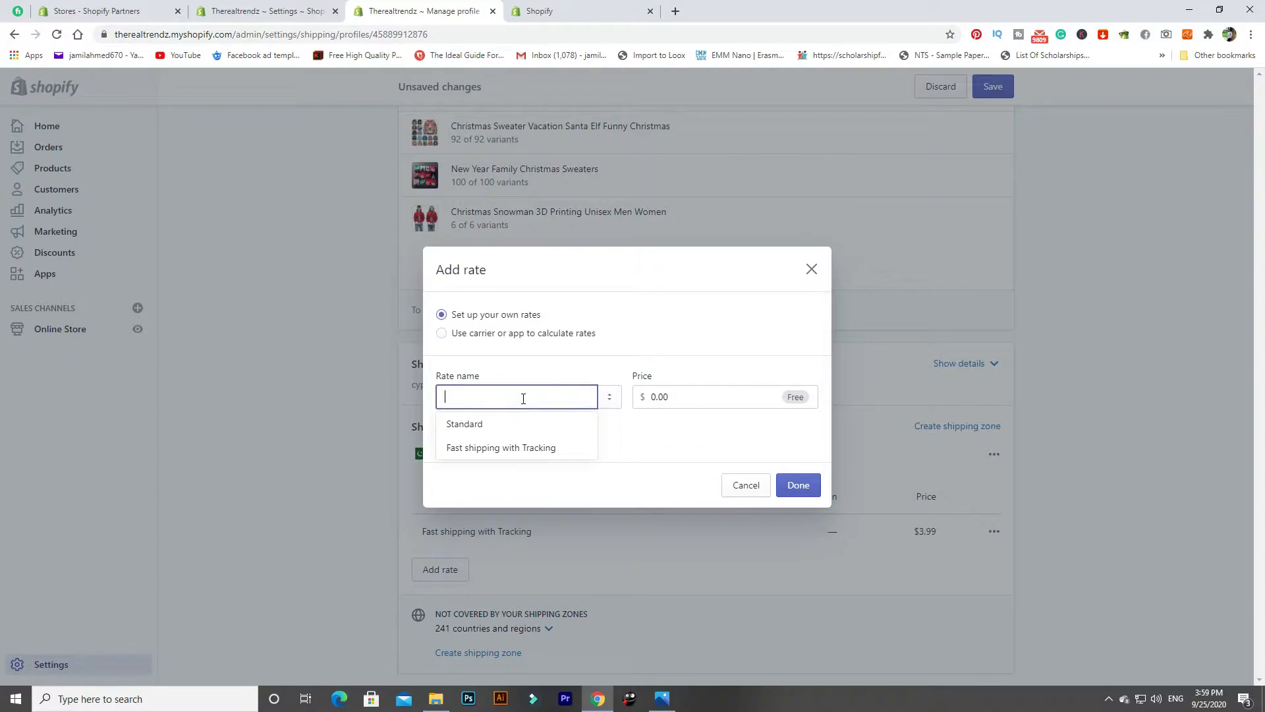
{"action": "type", "text": "no"}
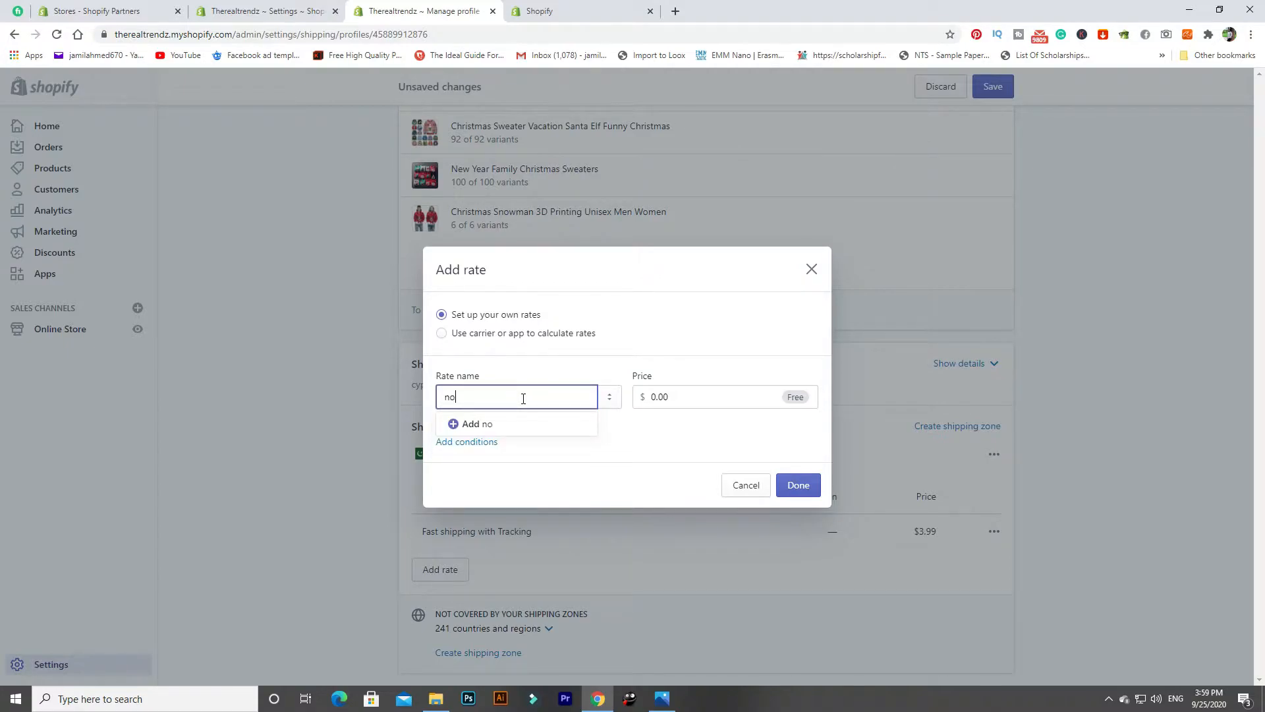
{"action": "type", "text": " Tracking 20 to 30 days delievery"}
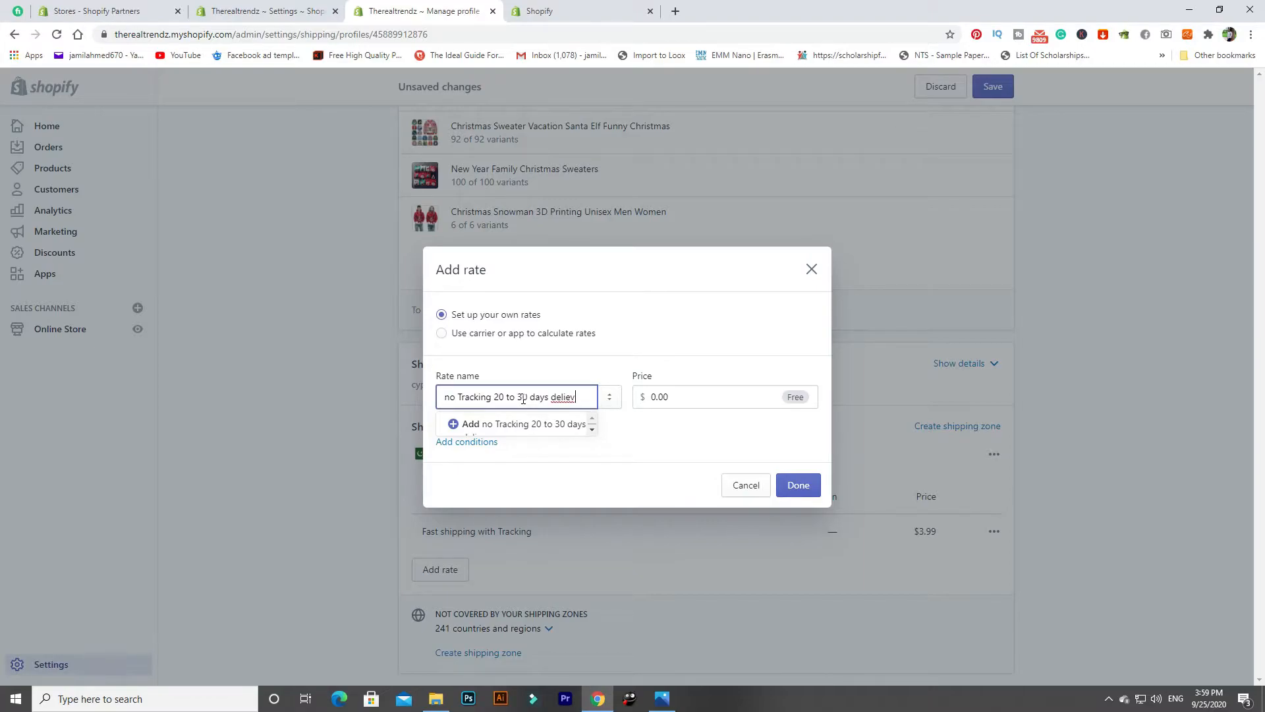
{"action": "right_click", "coordinate": [572, 397]}
{"action": "left_click", "coordinate": [587, 408]}
{"action": "key", "text": "BackSpace"}
{"action": "type", "text": "N"}
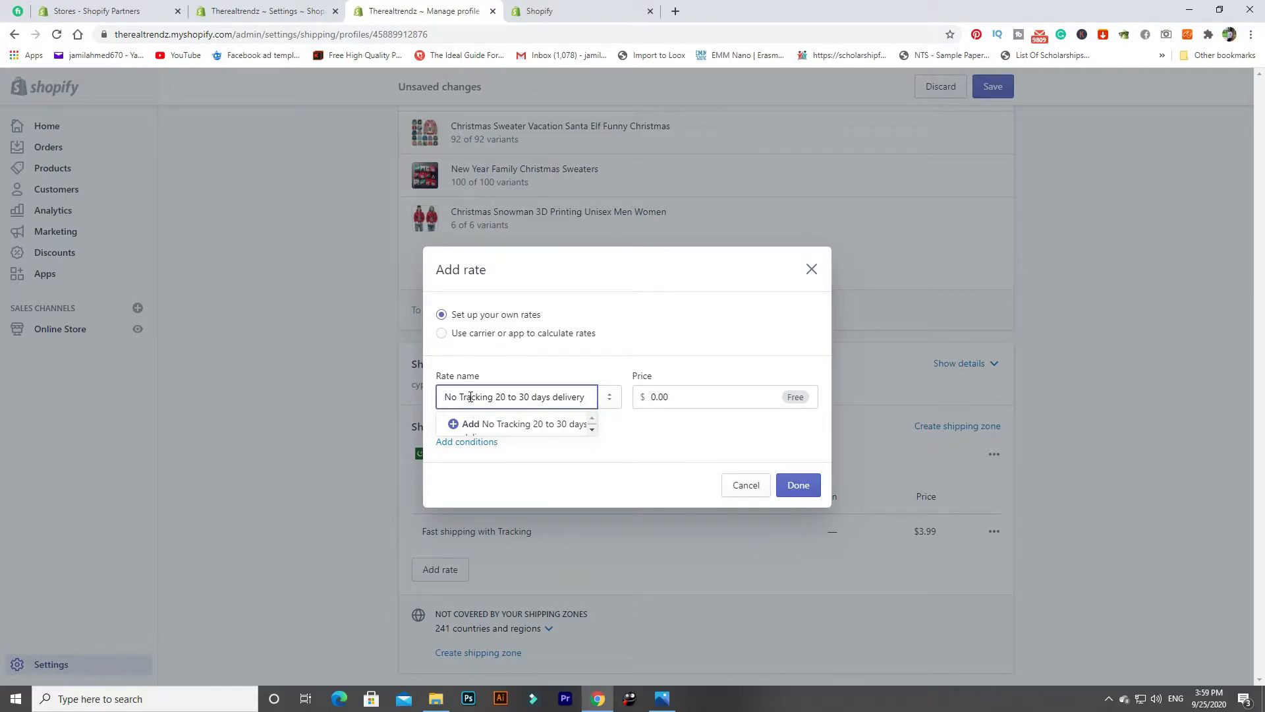
{"action": "left_click", "coordinate": [801, 487]}
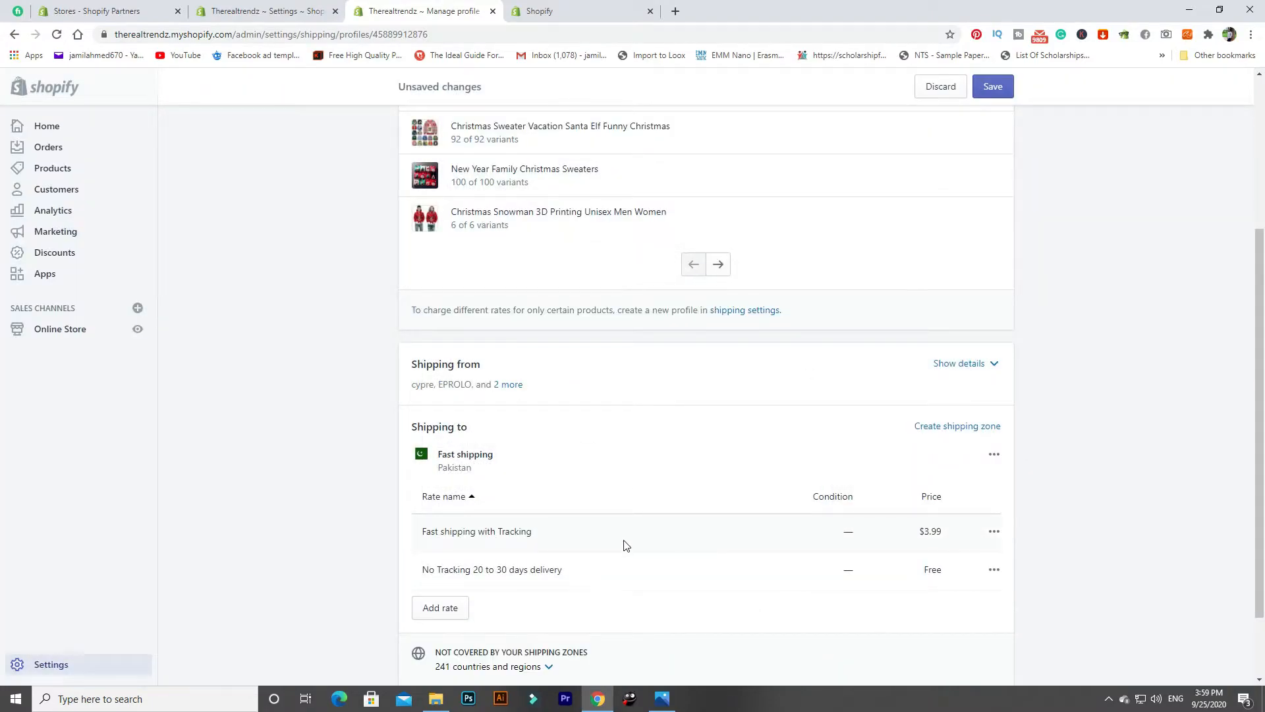
- Start a second shipping zone and name it "Standard"
{"action": "scroll", "coordinate": [624, 544], "scroll_direction": "down", "scroll_amount": 2}
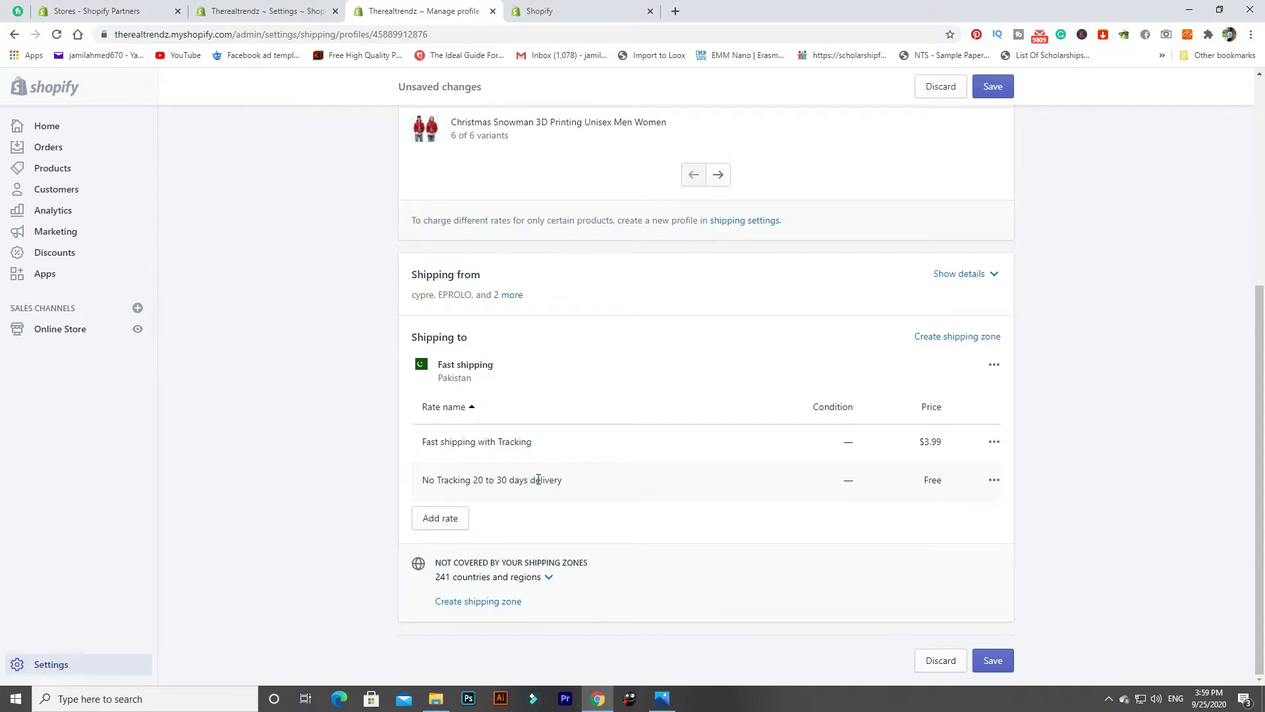
{"action": "left_click", "coordinate": [943, 340]}
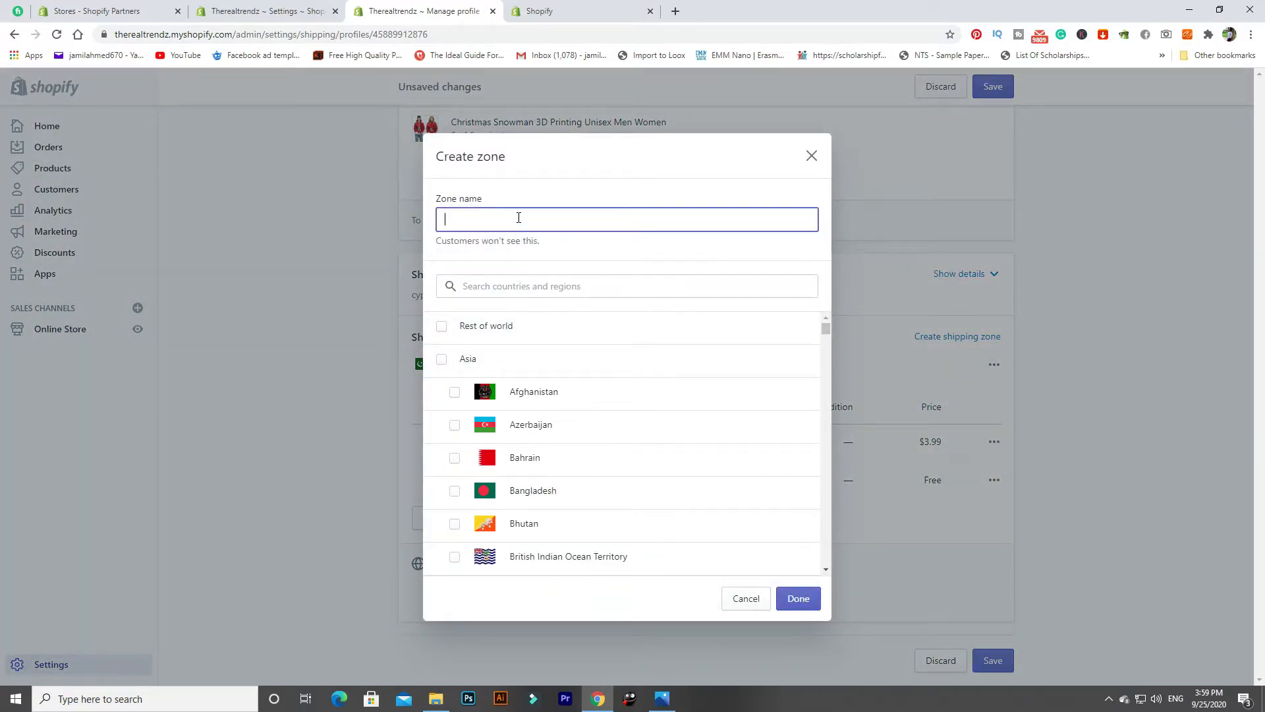
{"action": "type", "text": "united"}
{"action": "key", "text": "ctrl+a"}
{"action": "key", "text": "BackSpace"}
{"action": "type", "text": "Standard"}
- Include the United States with all its states in the Standard zone, check the state list, and finish creating the zone
{"action": "left_click", "coordinate": [523, 291]}
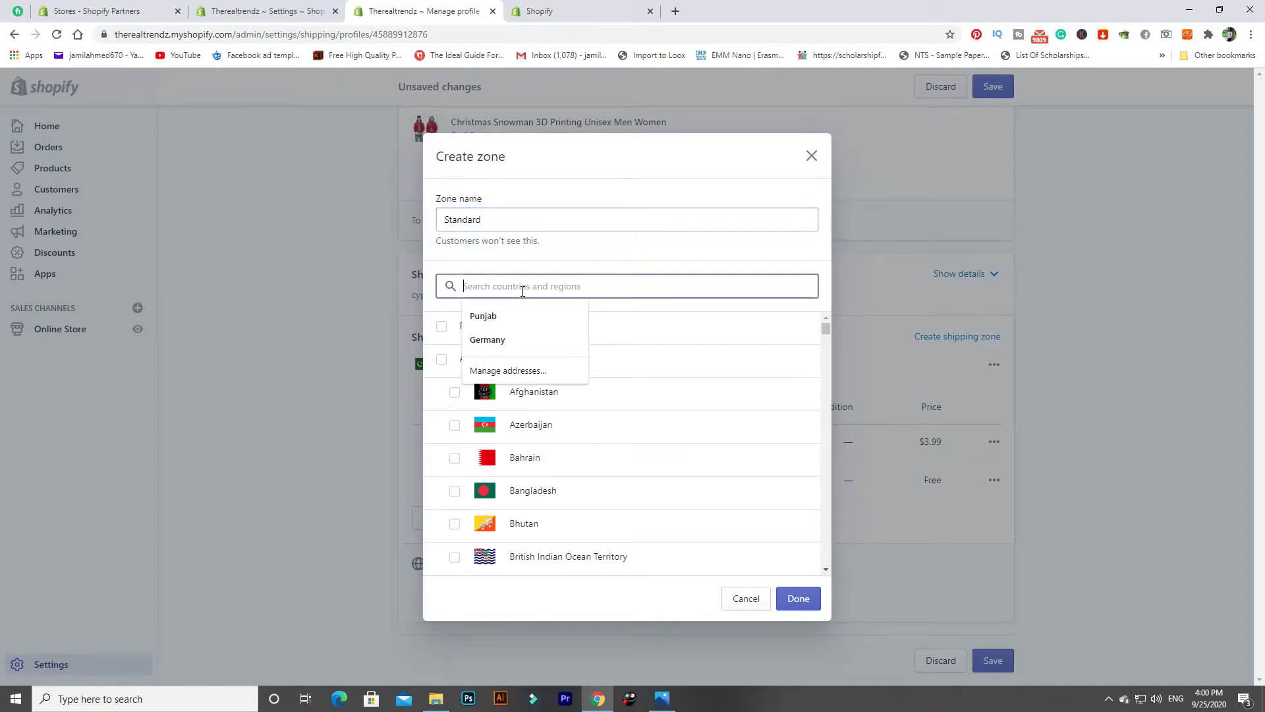
{"action": "type", "text": "uunited"}
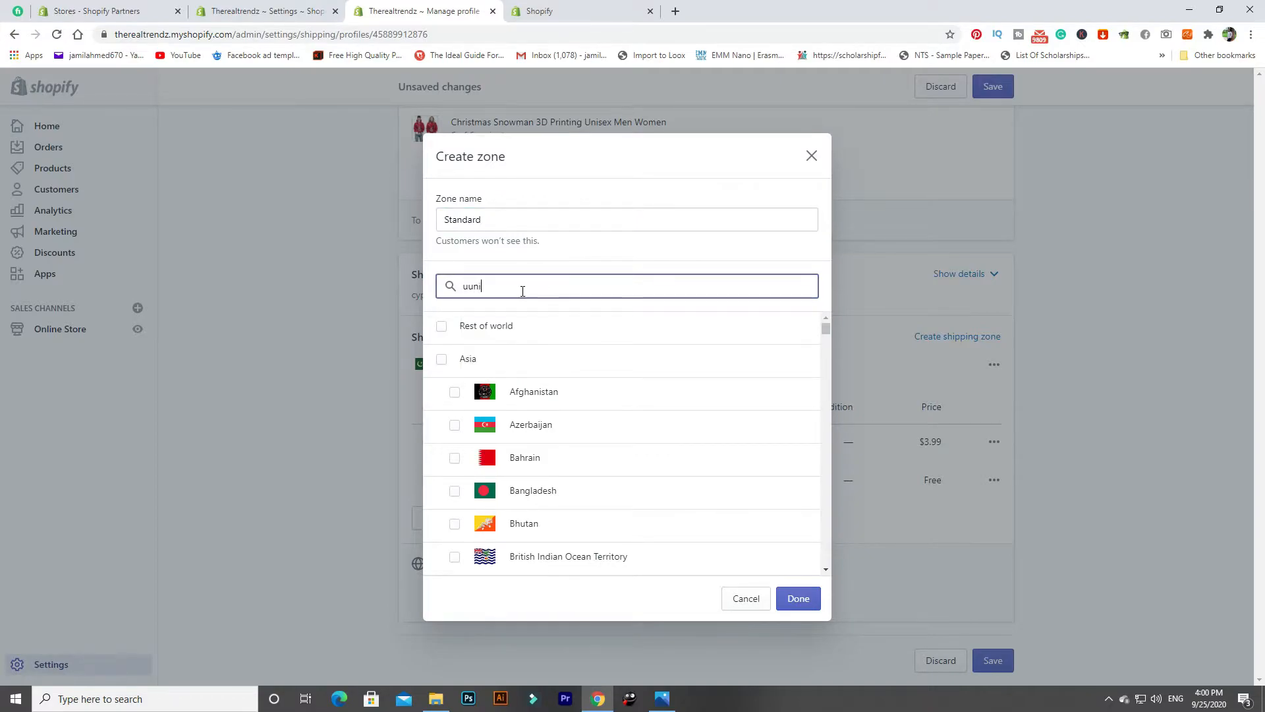
{"action": "key", "text": "BackSpace"}
{"action": "key", "text": "BackSpace"}
{"action": "key", "text": "BackSpace"}
{"action": "key", "text": "BackSpace"}
{"action": "key", "text": "BackSpace"}
{"action": "key", "text": "BackSpace"}
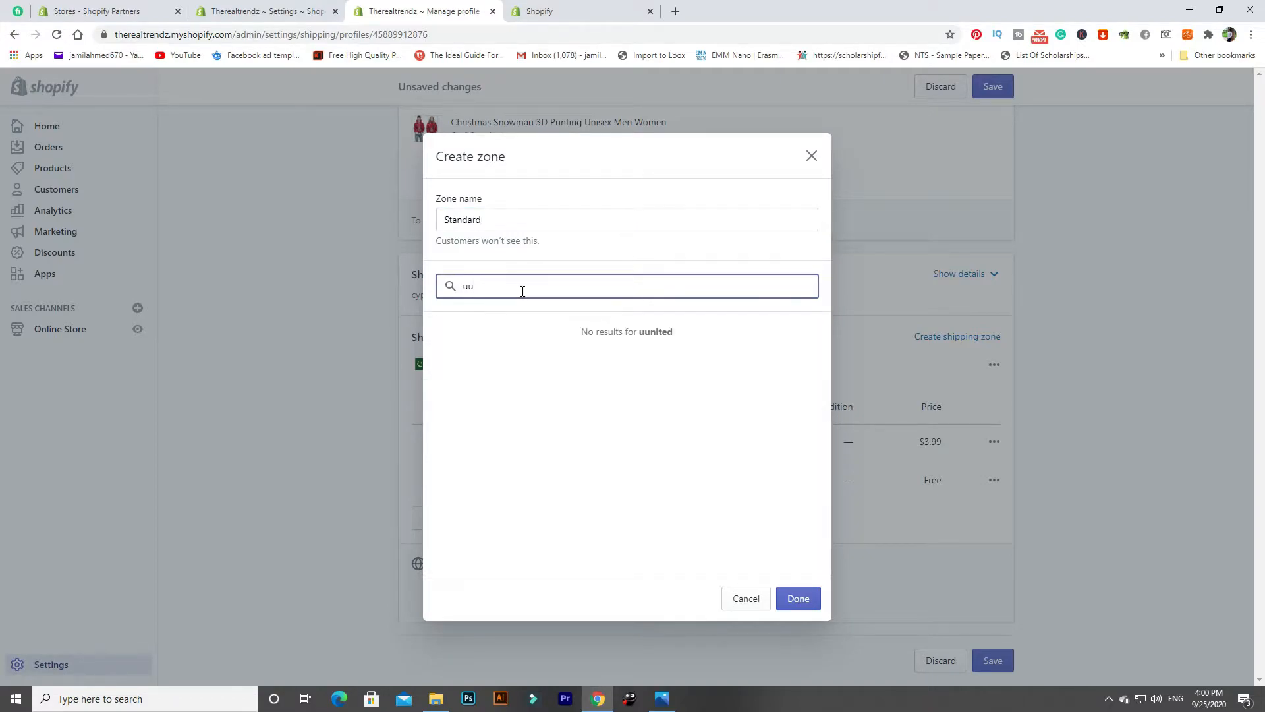
{"action": "type", "text": "nited"}
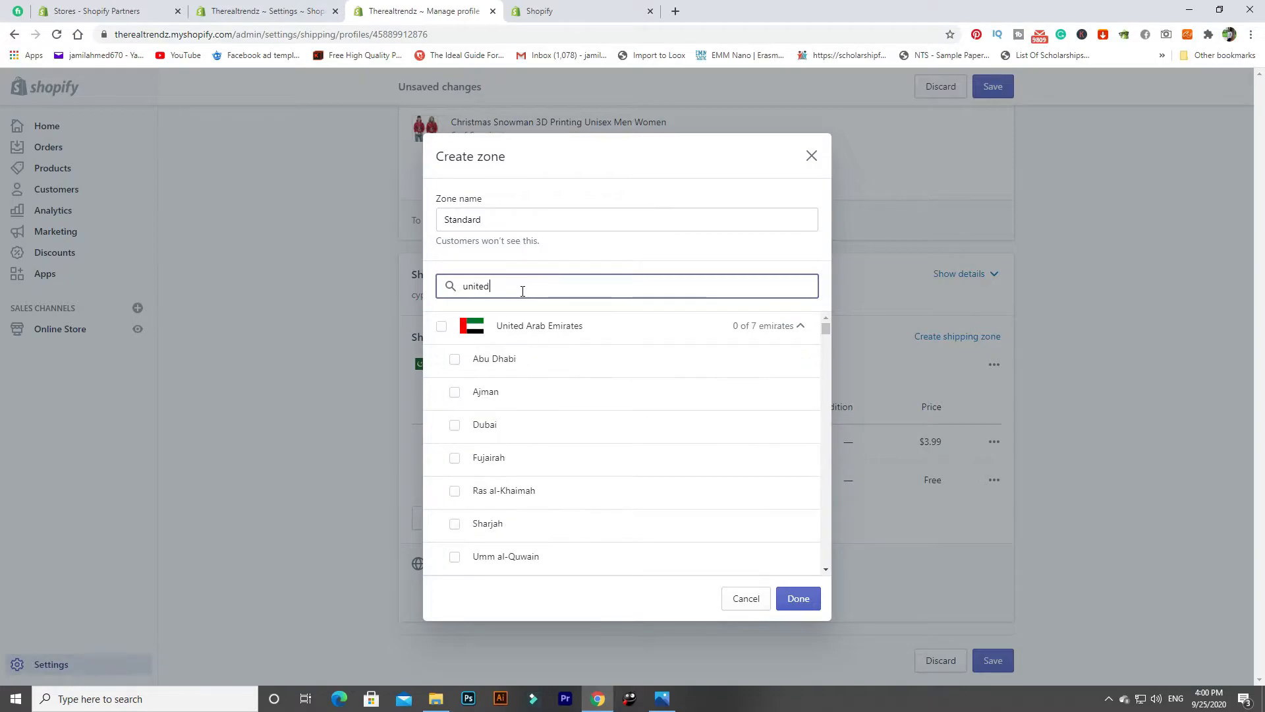
{"action": "type", "text": " s"}
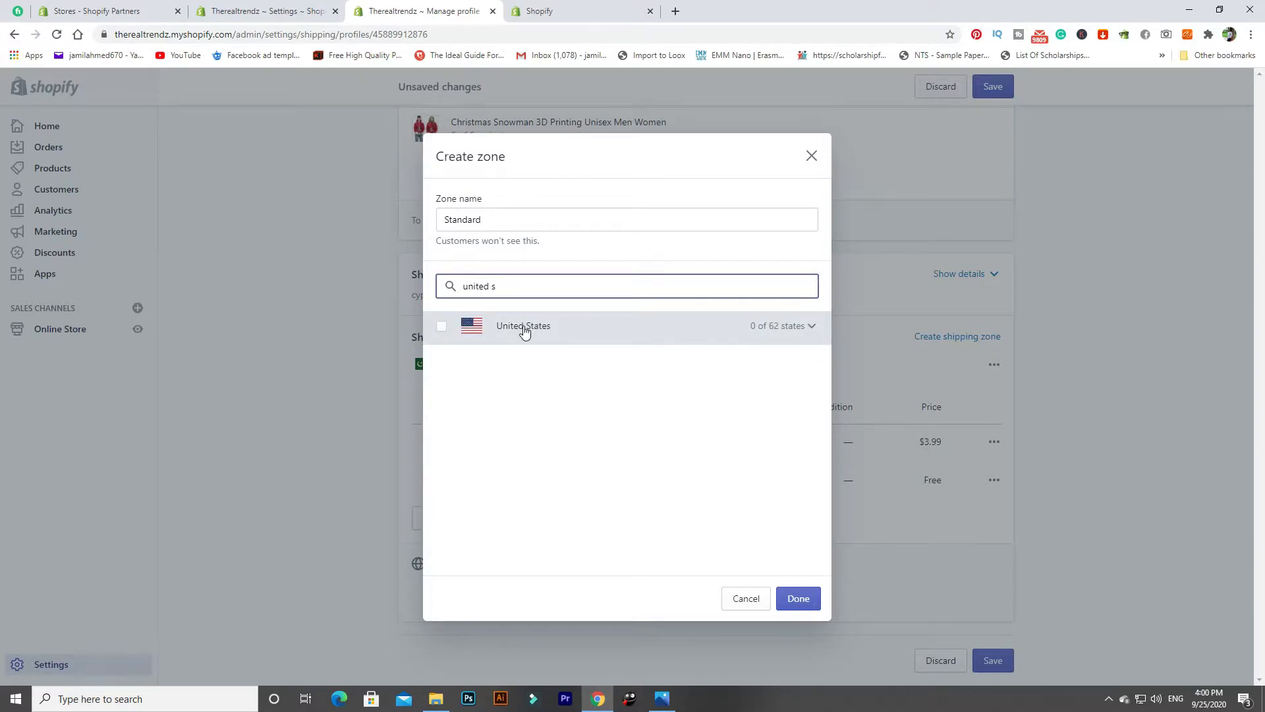
{"action": "left_click", "coordinate": [442, 326]}
{"action": "left_click", "coordinate": [796, 327]}
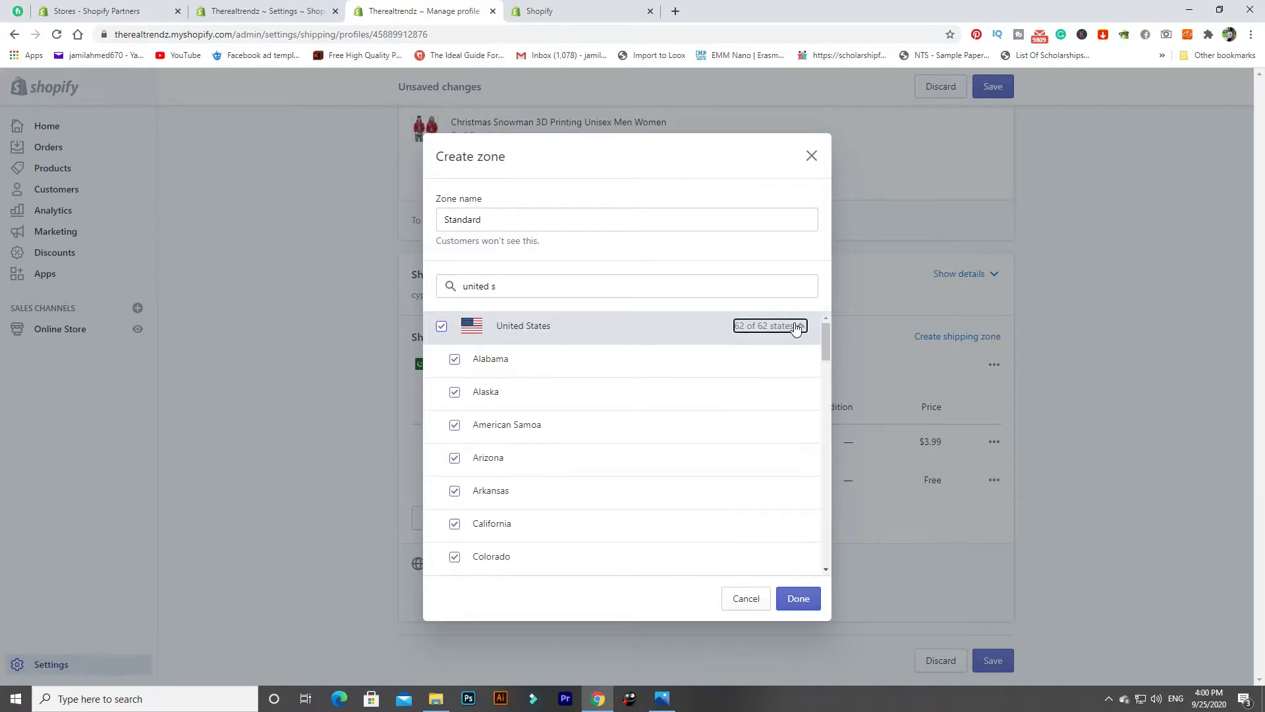
{"action": "scroll", "coordinate": [728, 400], "scroll_direction": "down", "scroll_amount": 5}
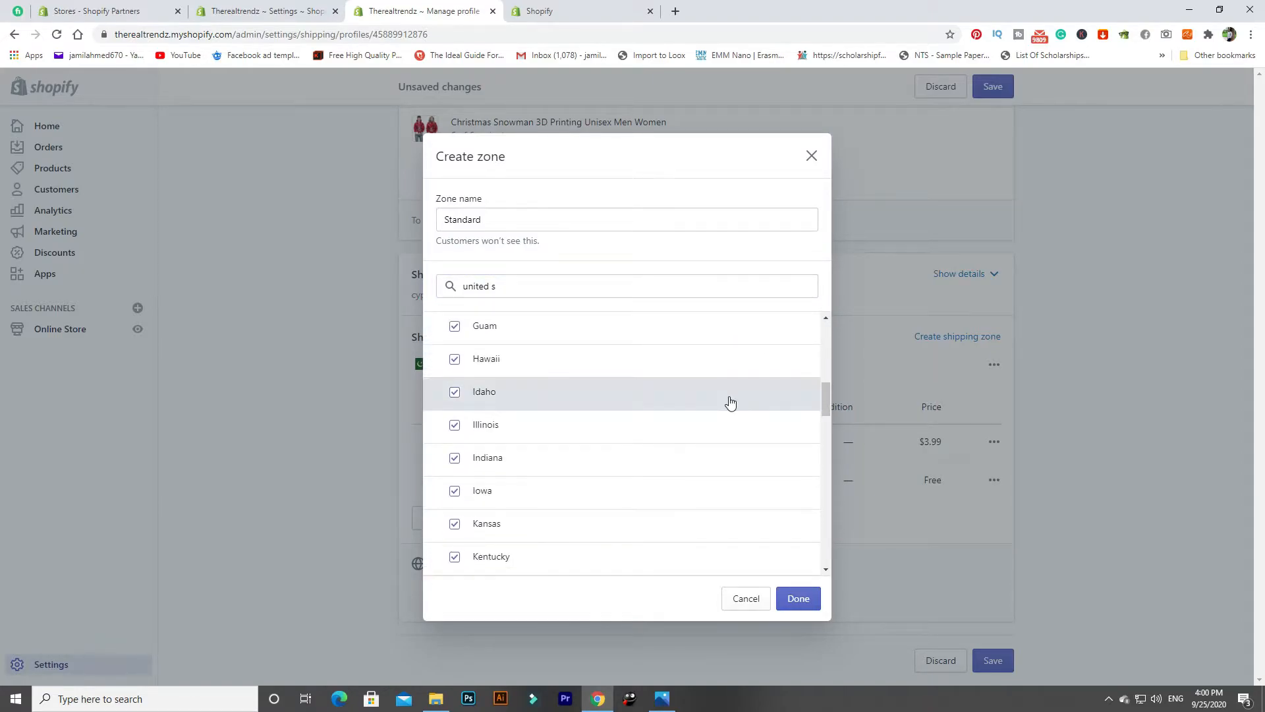
{"action": "scroll", "coordinate": [728, 422], "scroll_direction": "down", "scroll_amount": 15}
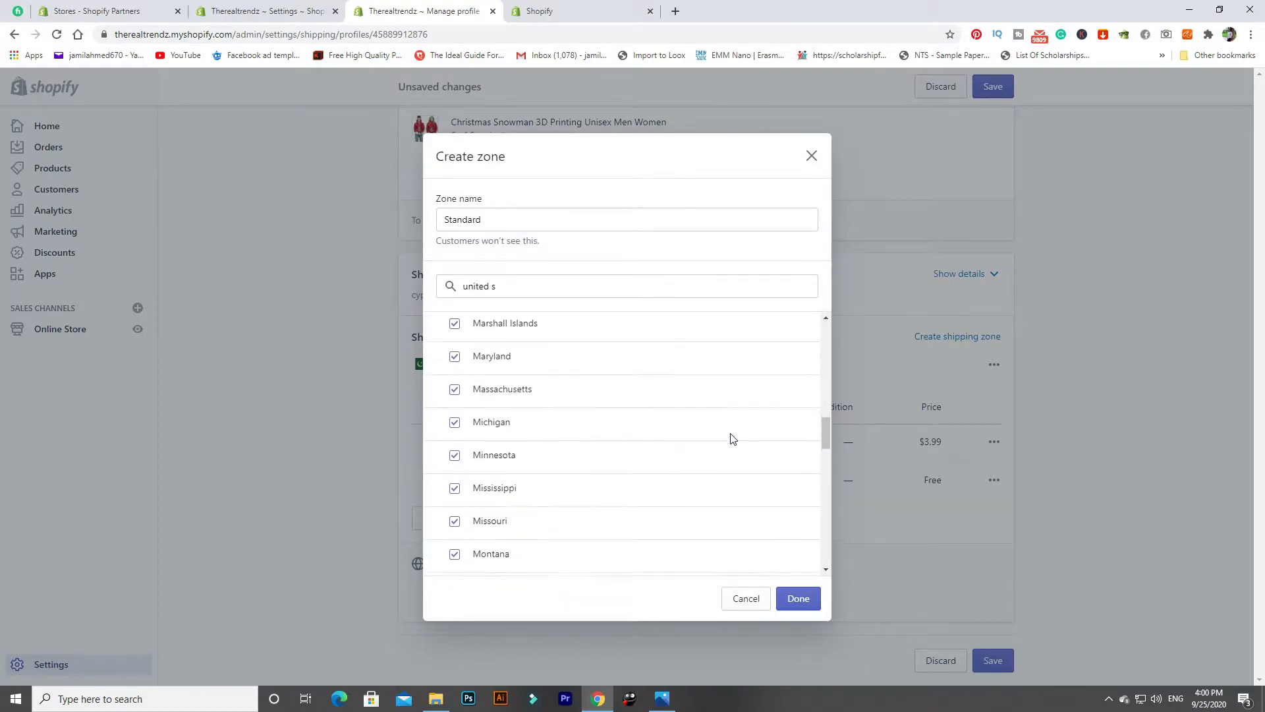
{"action": "scroll", "coordinate": [731, 443], "scroll_direction": "down", "scroll_amount": 3}
{"action": "scroll", "coordinate": [732, 443], "scroll_direction": "up", "scroll_amount": 17}
{"action": "scroll", "coordinate": [731, 443], "scroll_direction": "up", "scroll_amount": 6}
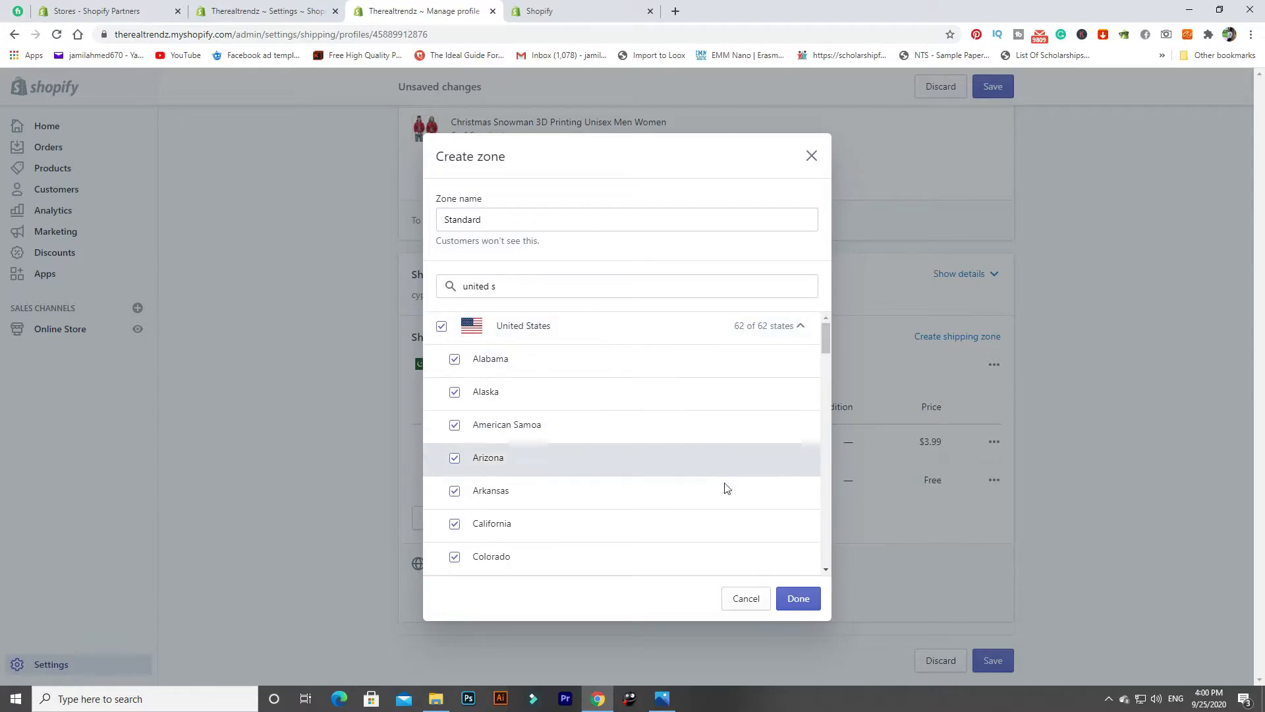
{"action": "left_click", "coordinate": [798, 598]}
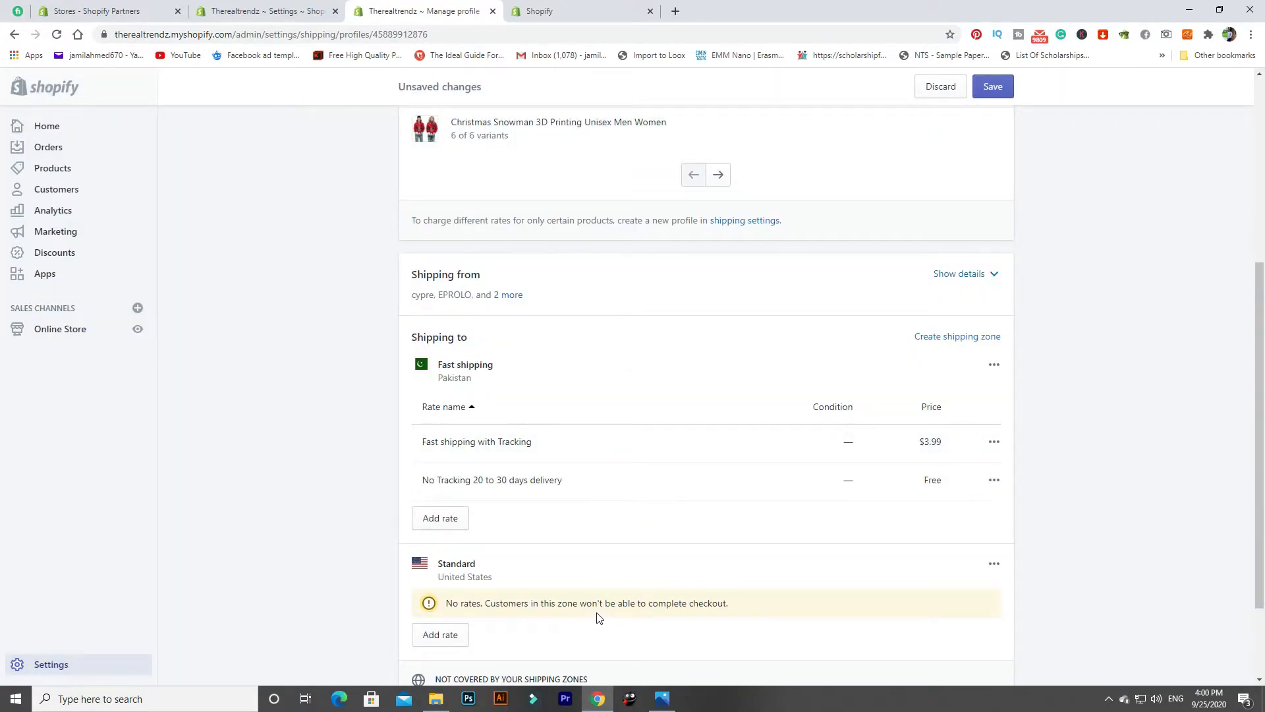
- Add the "Fast shipping with Tracking" rate at $4.99 to the United States zone
{"action": "left_click", "coordinate": [438, 637]}
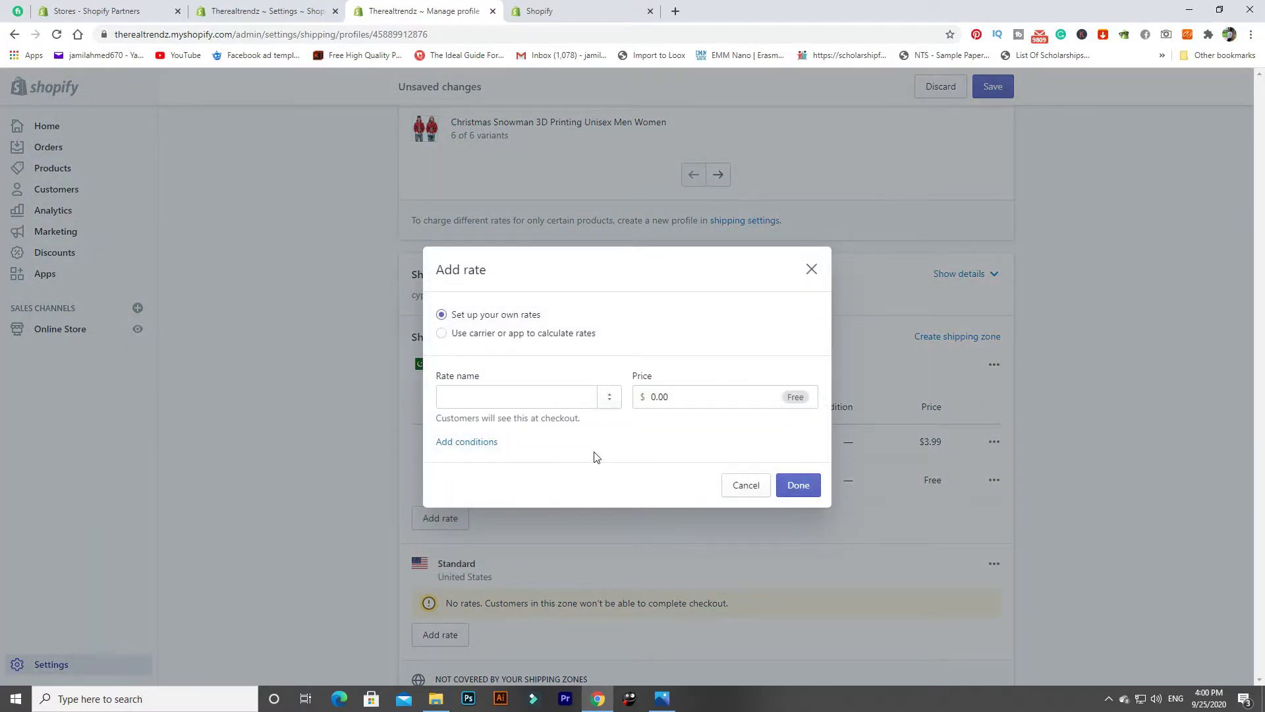
{"action": "left_click", "coordinate": [572, 399]}
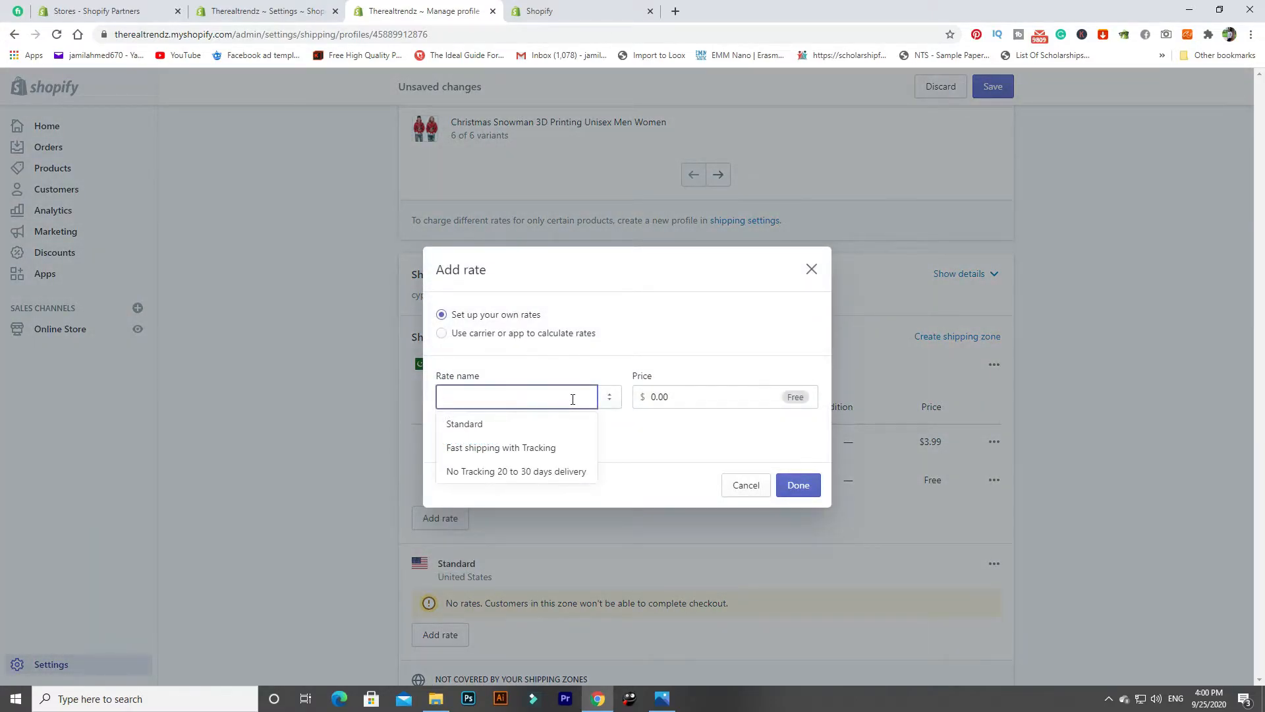
{"action": "left_click", "coordinate": [565, 449]}
{"action": "left_click", "coordinate": [705, 399]}
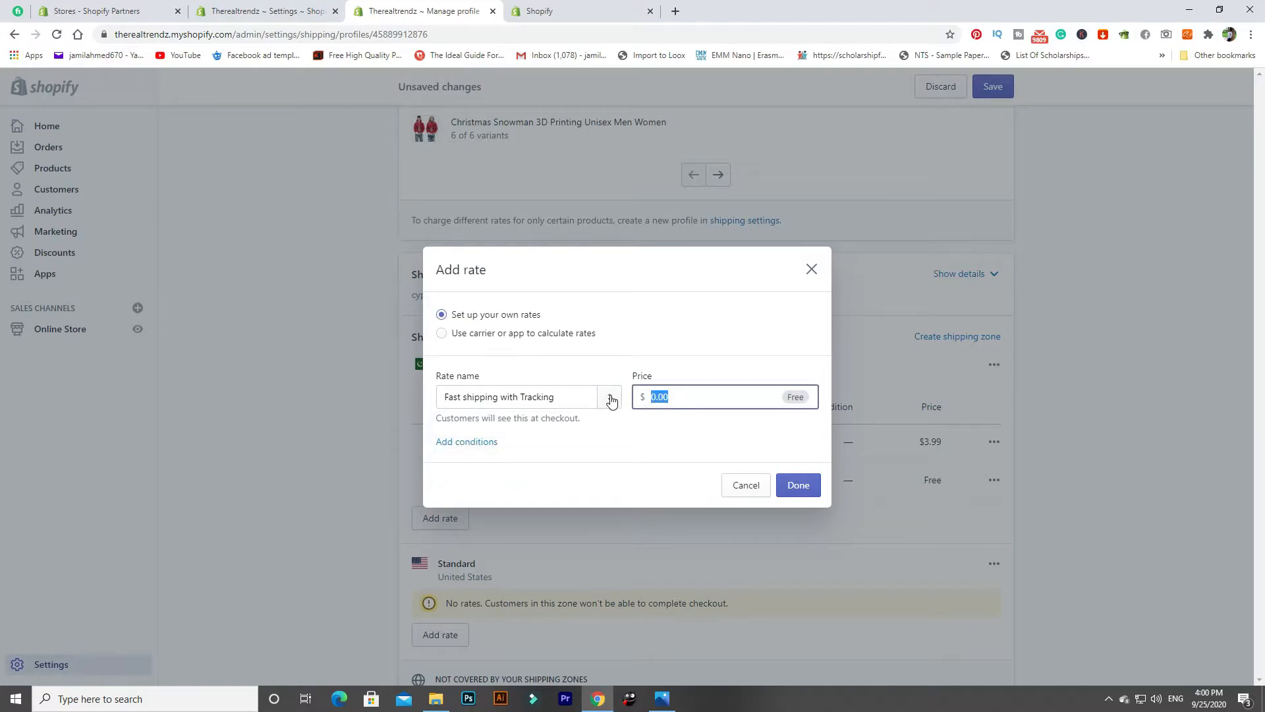
{"action": "type", "text": "4"}
{"action": "key", "text": "BackSpace"}
{"action": "type", "text": "4.99"}
{"action": "left_click", "coordinate": [798, 486]}
- Add the free "No Tracking 20 to 30 days delivery" rate to the United States zone
{"action": "scroll", "coordinate": [521, 547], "scroll_direction": "down", "scroll_amount": 2}
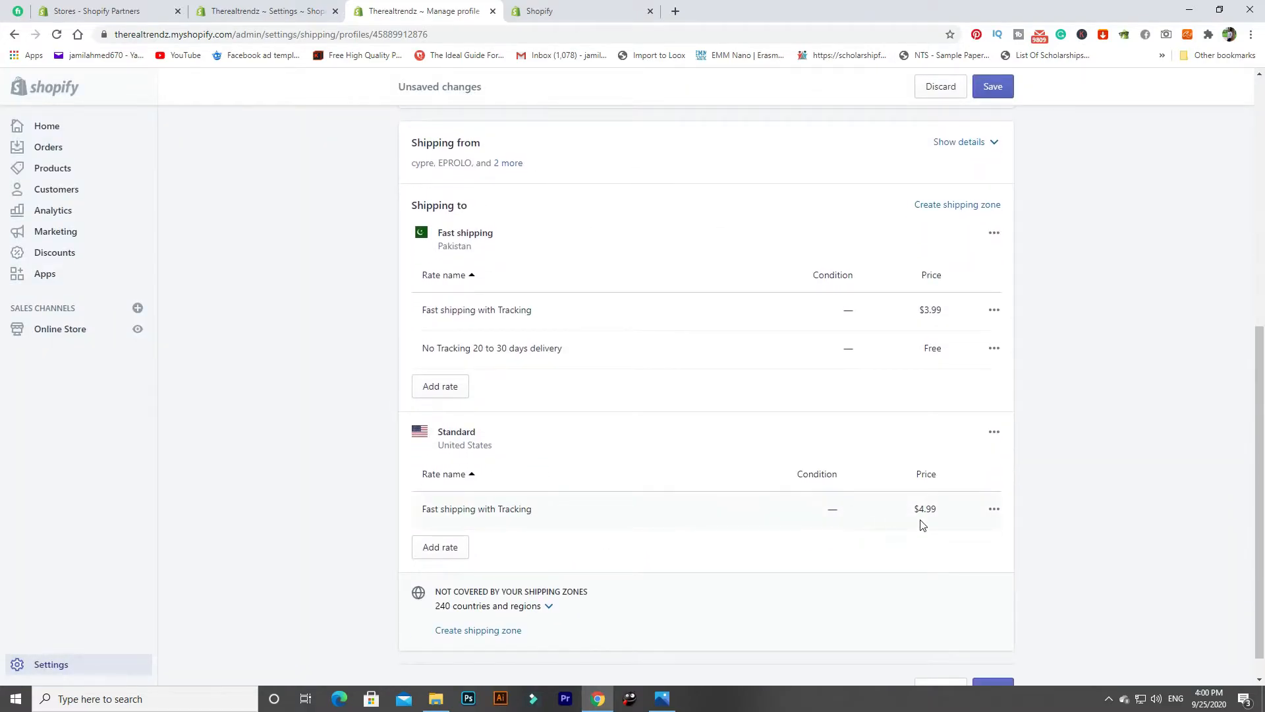
{"action": "left_click", "coordinate": [454, 557]}
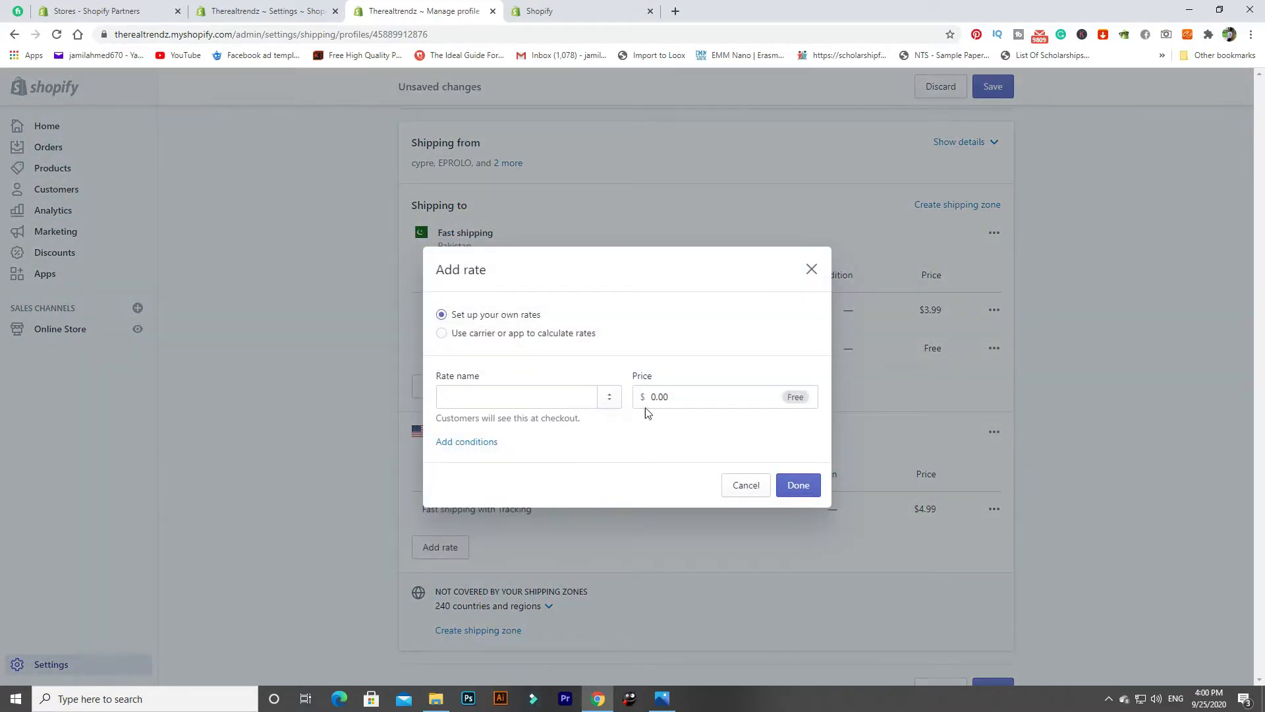
{"action": "left_click", "coordinate": [559, 394]}
{"action": "left_click", "coordinate": [537, 471]}
{"action": "left_click", "coordinate": [803, 485]}
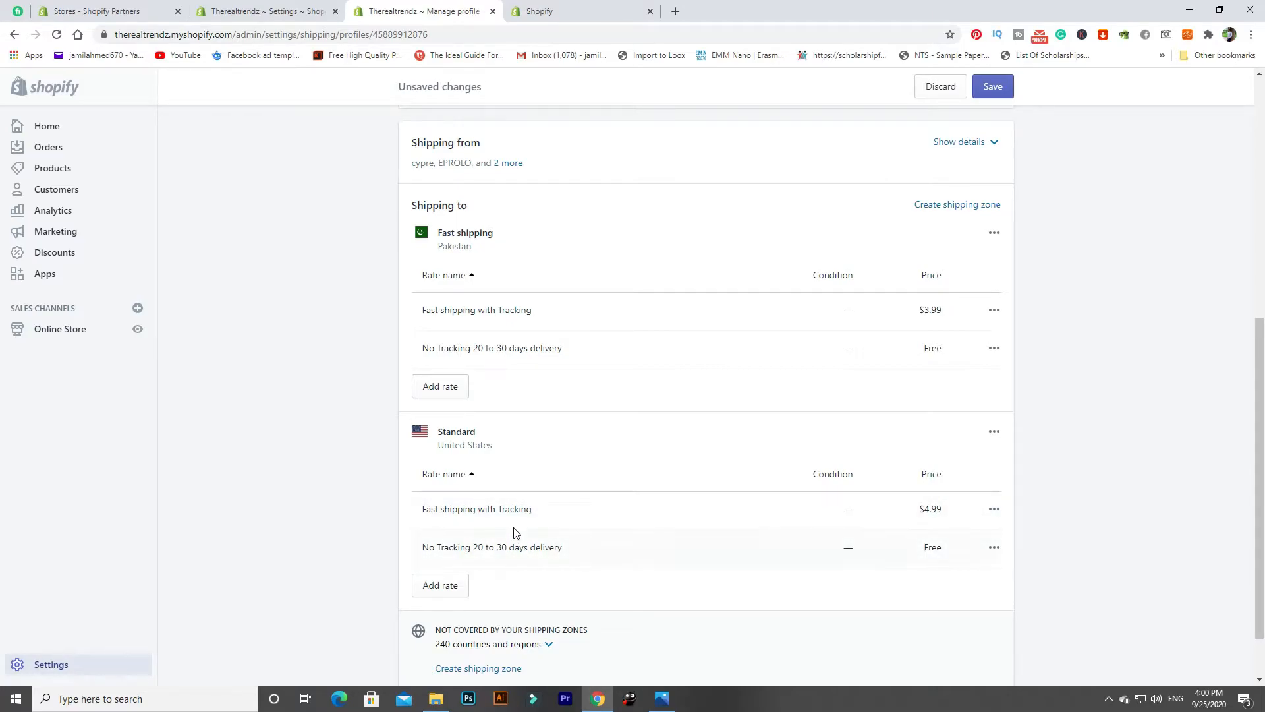
- Create a third shipping zone named "Standard" that covers the rest of the world
{"action": "left_click_drag", "start_coordinate": [498, 510], "coordinate": [549, 513]}
{"action": "scroll", "coordinate": [510, 649], "scroll_direction": "down", "scroll_amount": 1}
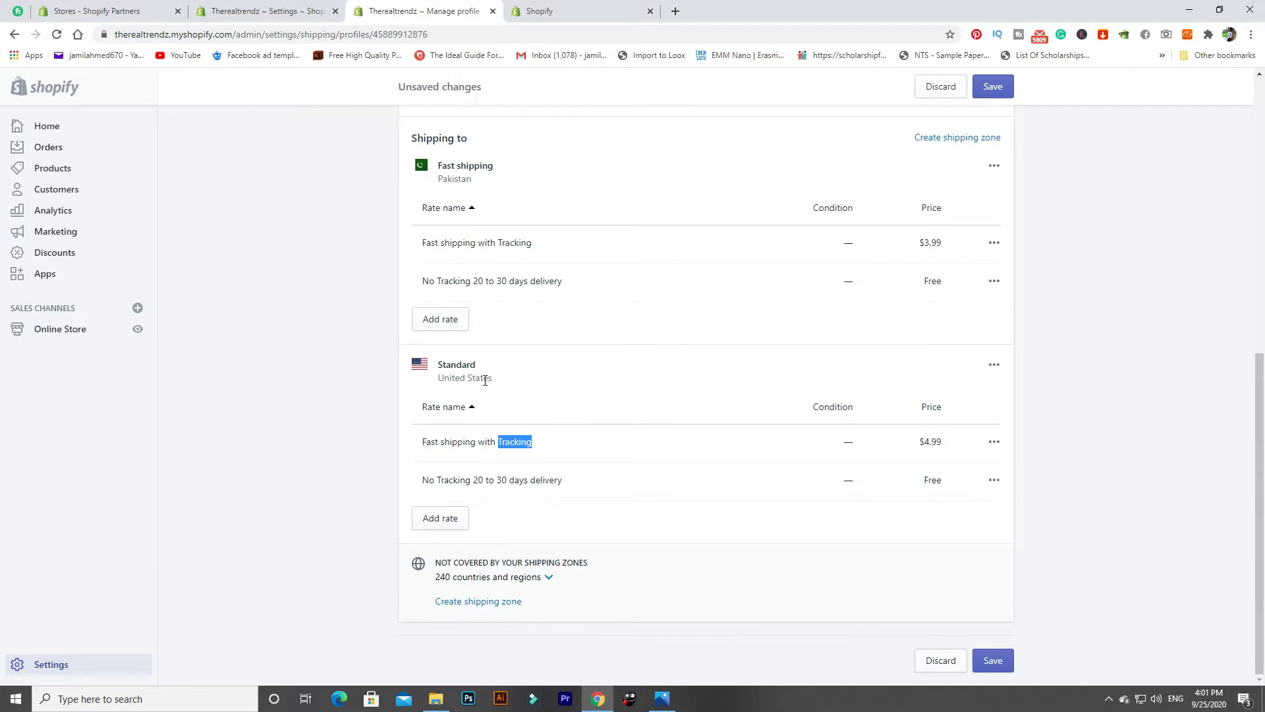
{"action": "left_click", "coordinate": [495, 606]}
{"action": "left_click", "coordinate": [484, 326]}
{"action": "left_click", "coordinate": [505, 222]}
{"action": "type", "text": "Standard"}
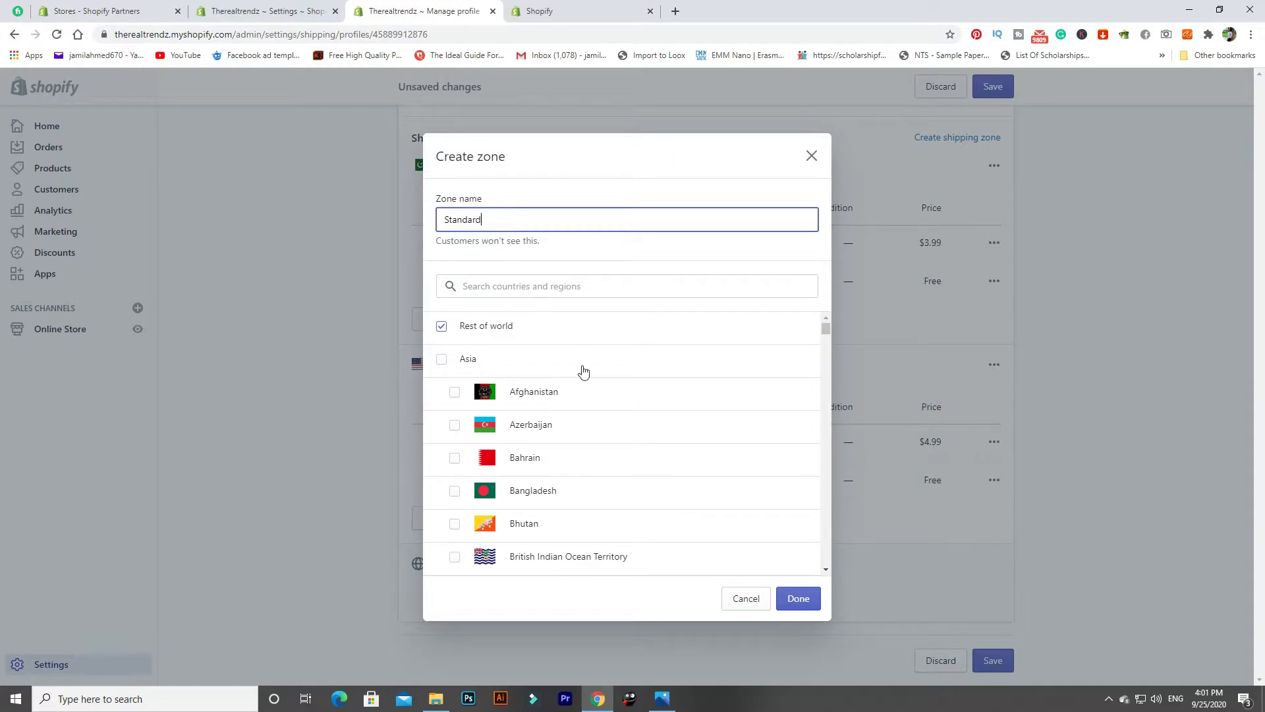
{"action": "left_click", "coordinate": [796, 600]}
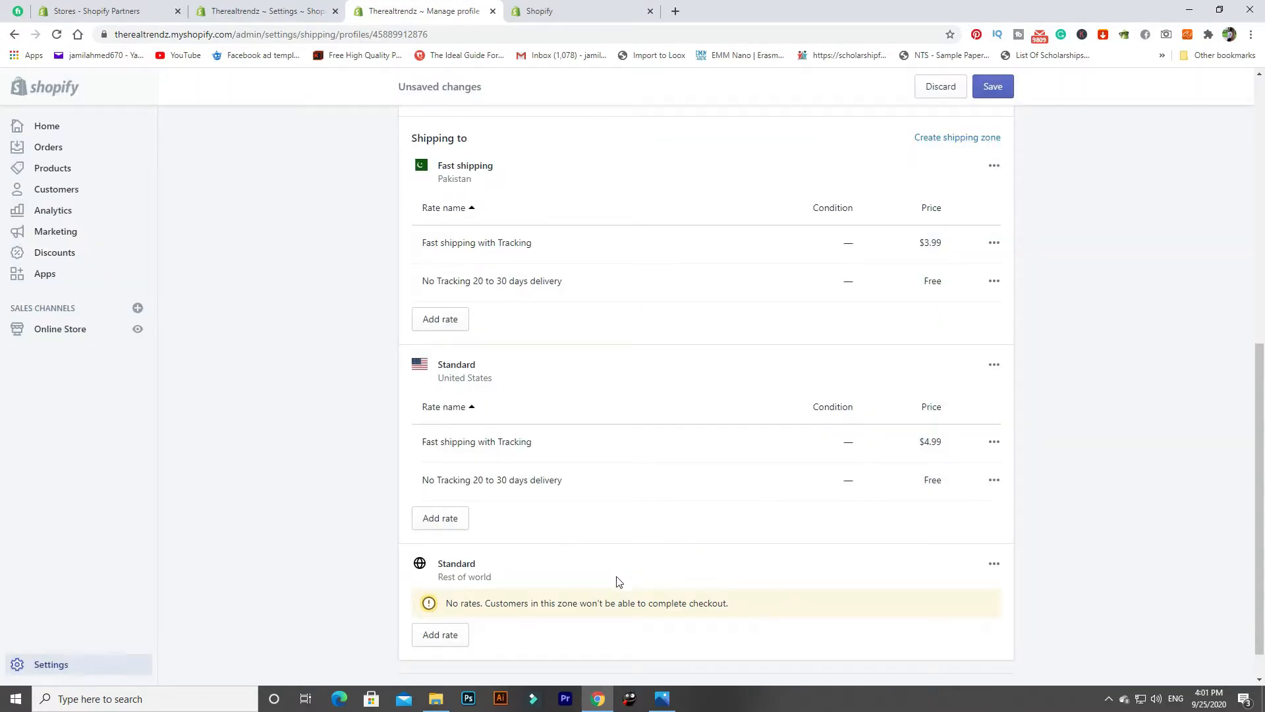
- Add the free "No Tracking 20 to 30 days delivery" rate to the Rest of world zone
{"action": "left_click", "coordinate": [444, 635]}
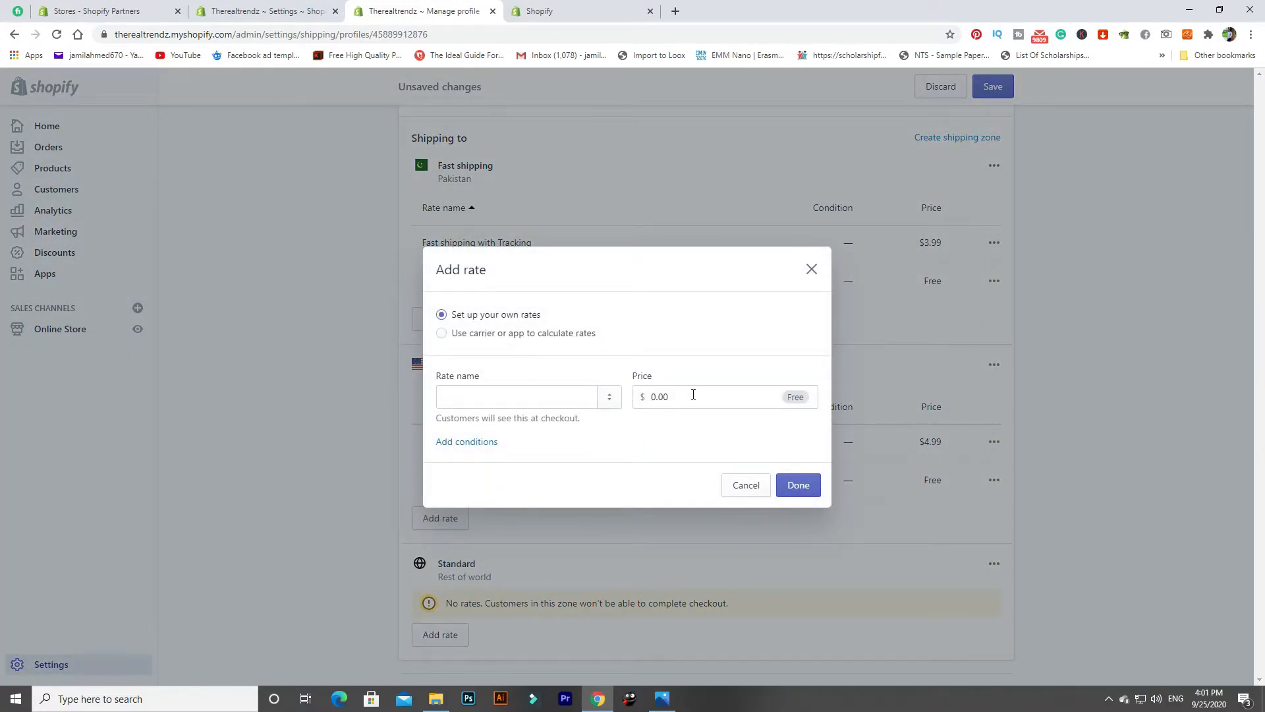
{"action": "left_click", "coordinate": [809, 492]}
{"action": "left_click", "coordinate": [534, 388]}
{"action": "left_click", "coordinate": [542, 461]}
{"action": "left_click", "coordinate": [792, 487]}
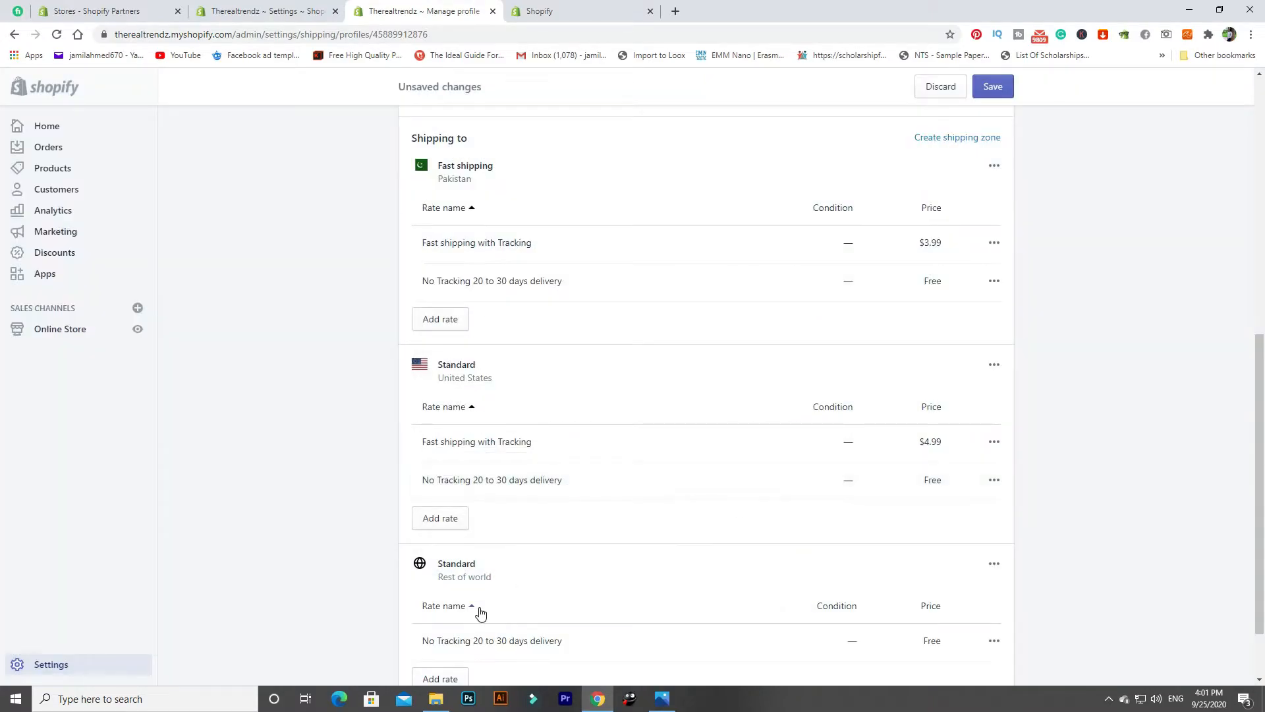
{"action": "scroll", "coordinate": [474, 607], "scroll_direction": "down", "scroll_amount": 1}
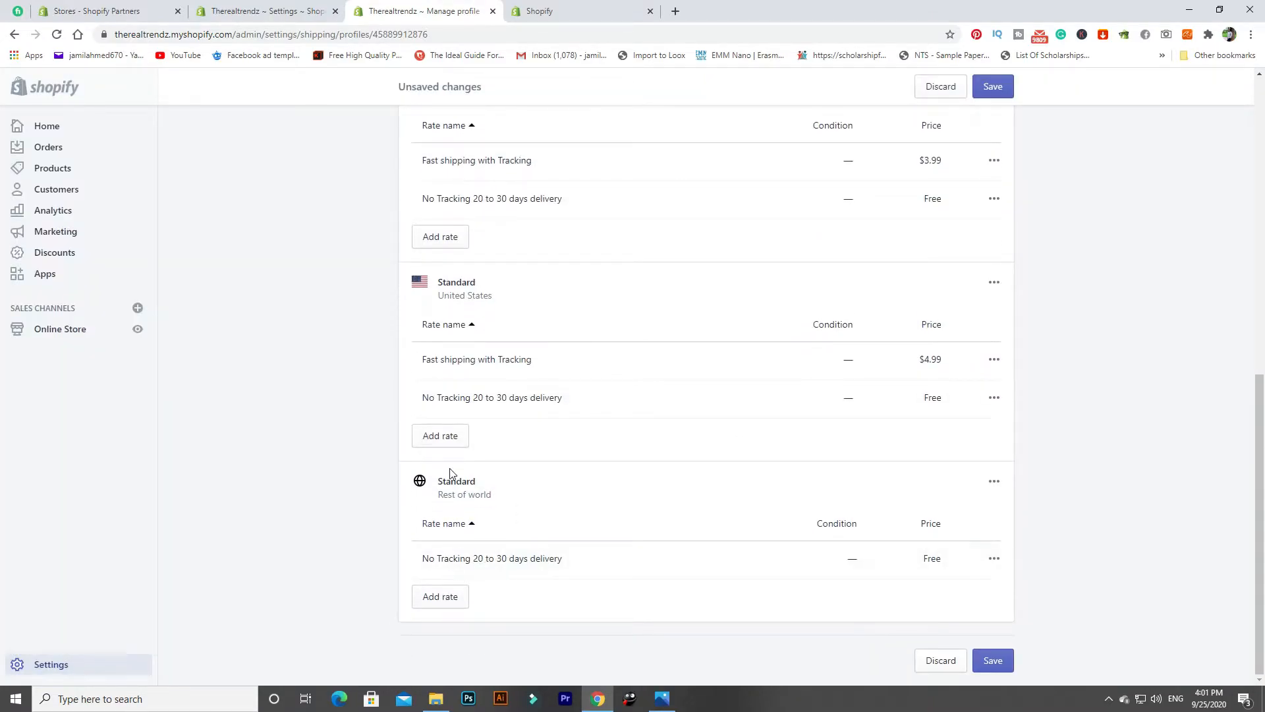
- Examine the carrier-calculated option and the weight- and price-based conditions for a new Rest of world rate, then close without adding one
{"action": "left_click", "coordinate": [450, 596]}
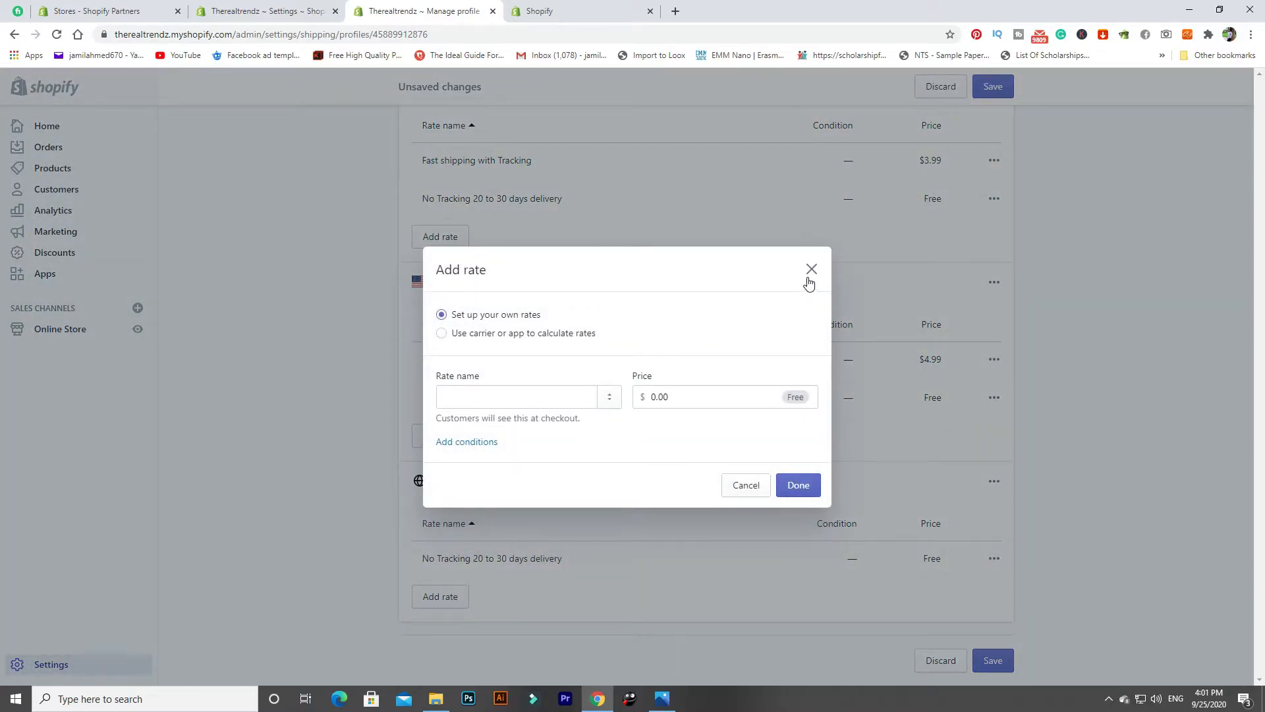
{"action": "left_click", "coordinate": [487, 334]}
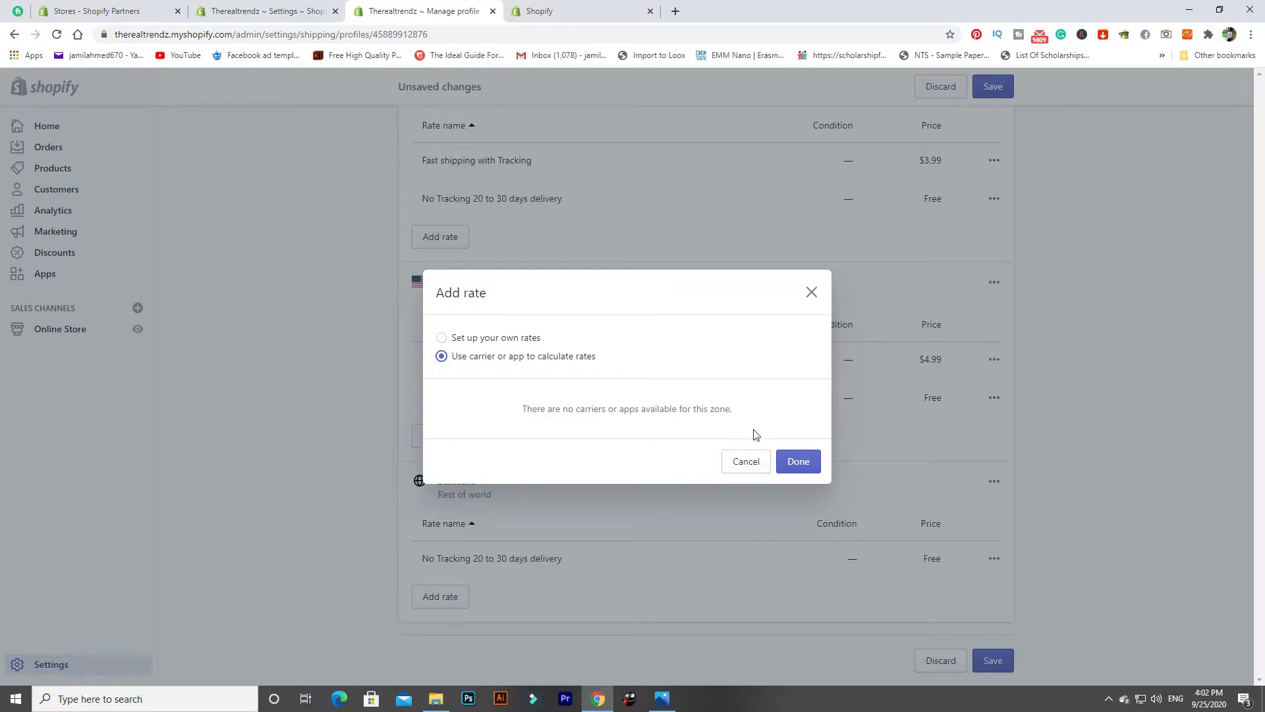
{"action": "left_click", "coordinate": [484, 341]}
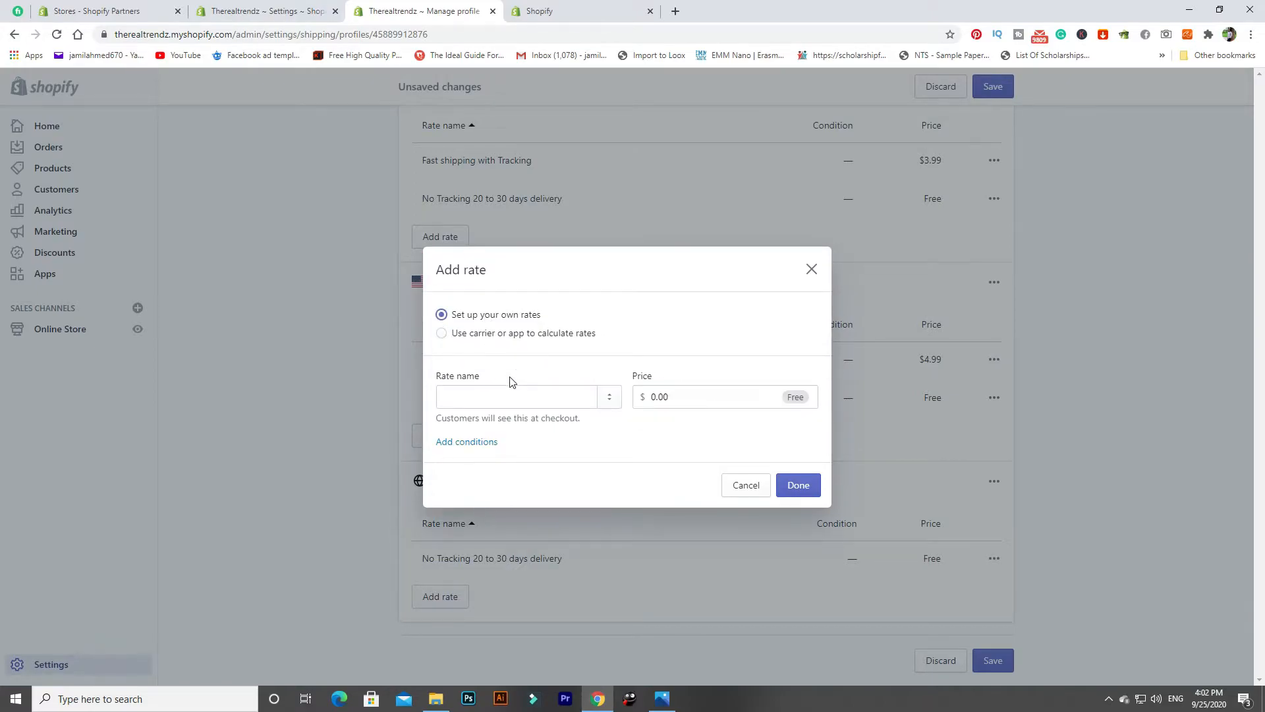
{"action": "left_click", "coordinate": [475, 442]}
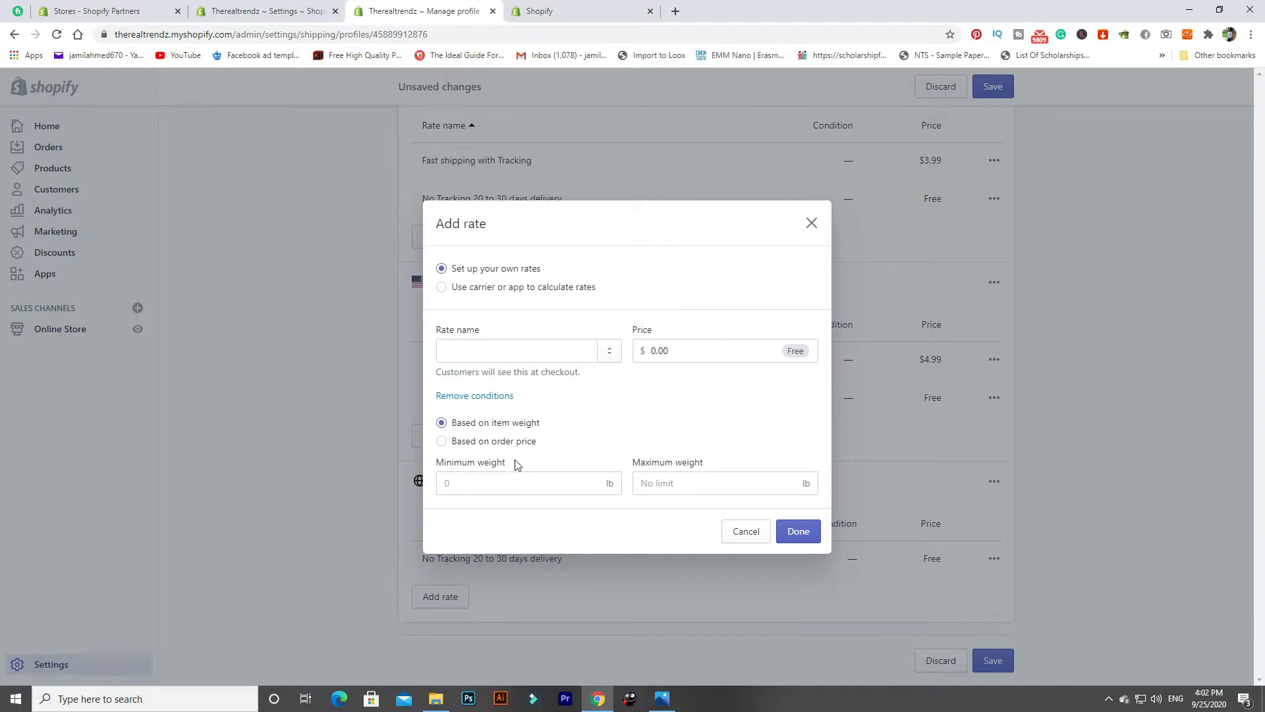
{"action": "left_click", "coordinate": [505, 445]}
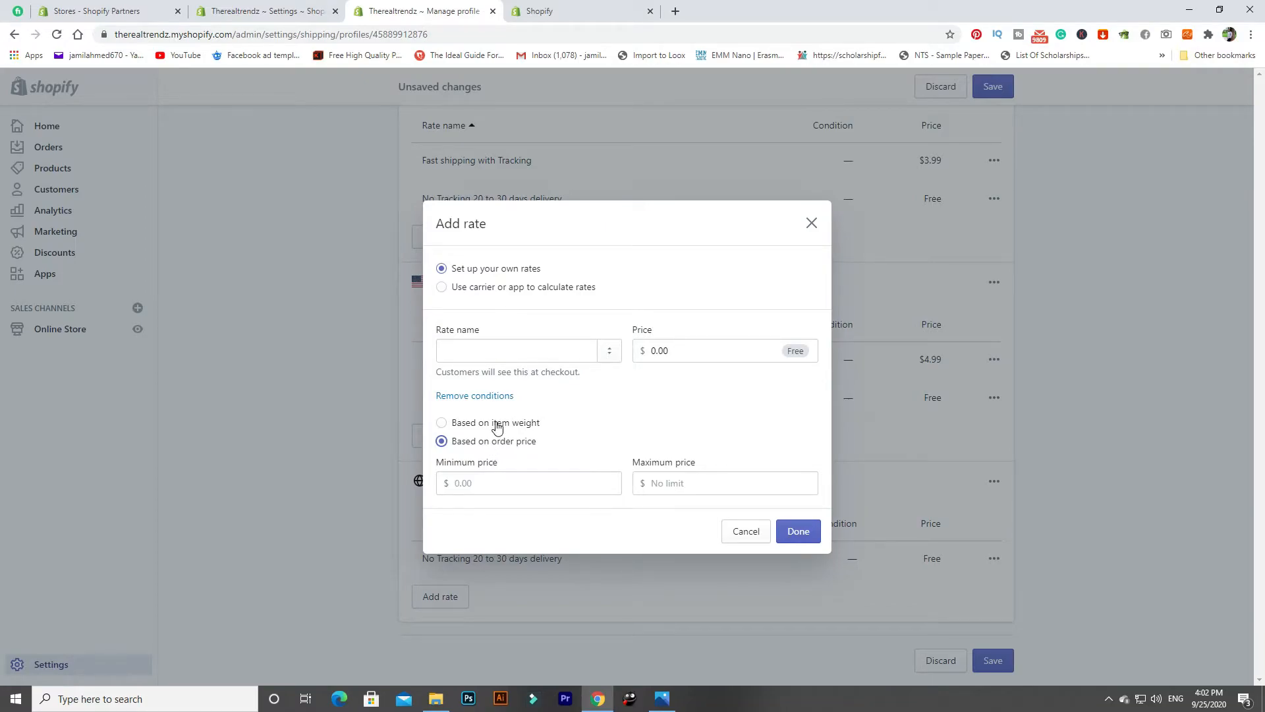
{"action": "left_click", "coordinate": [503, 292]}
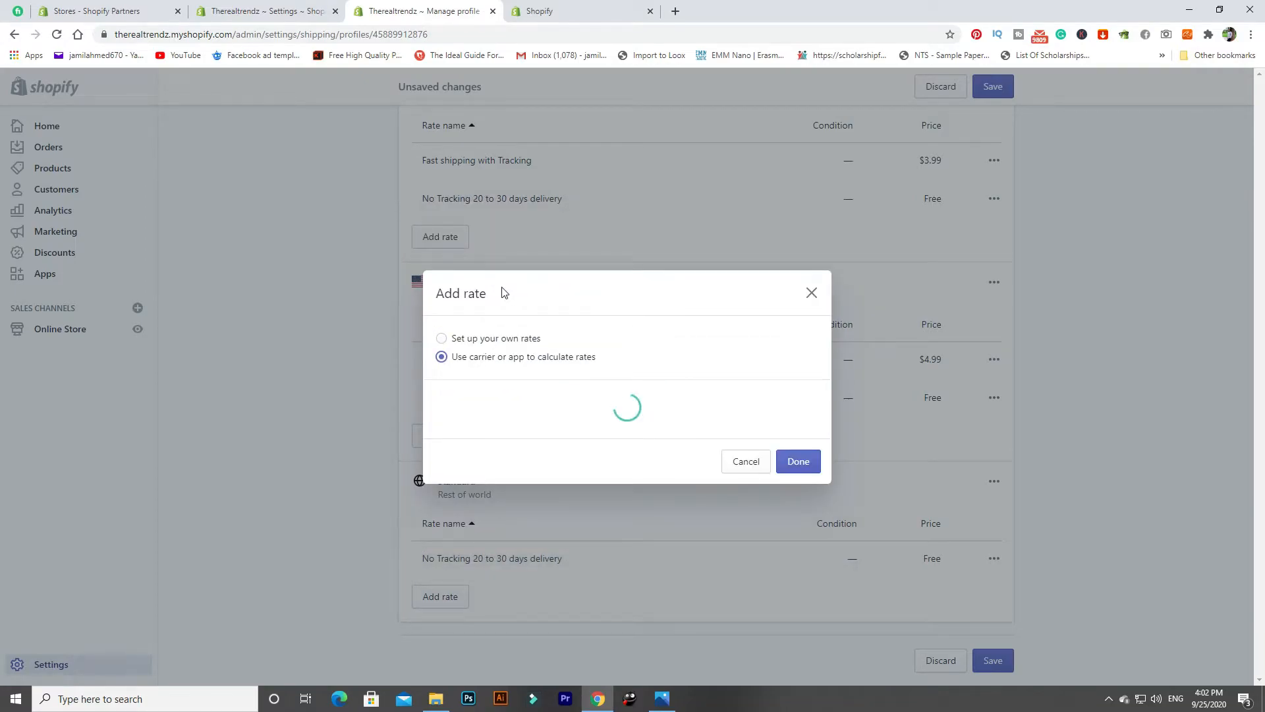
{"action": "left_click", "coordinate": [501, 338]}
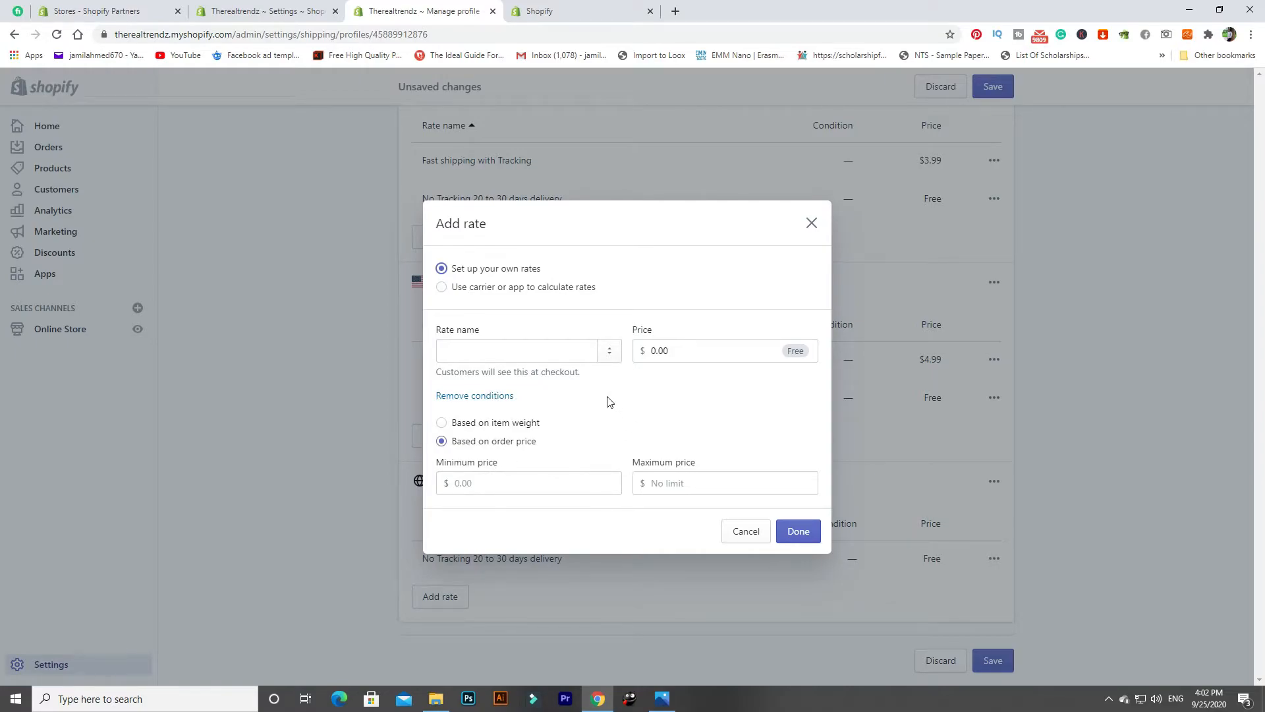
{"action": "left_click", "coordinate": [812, 224]}
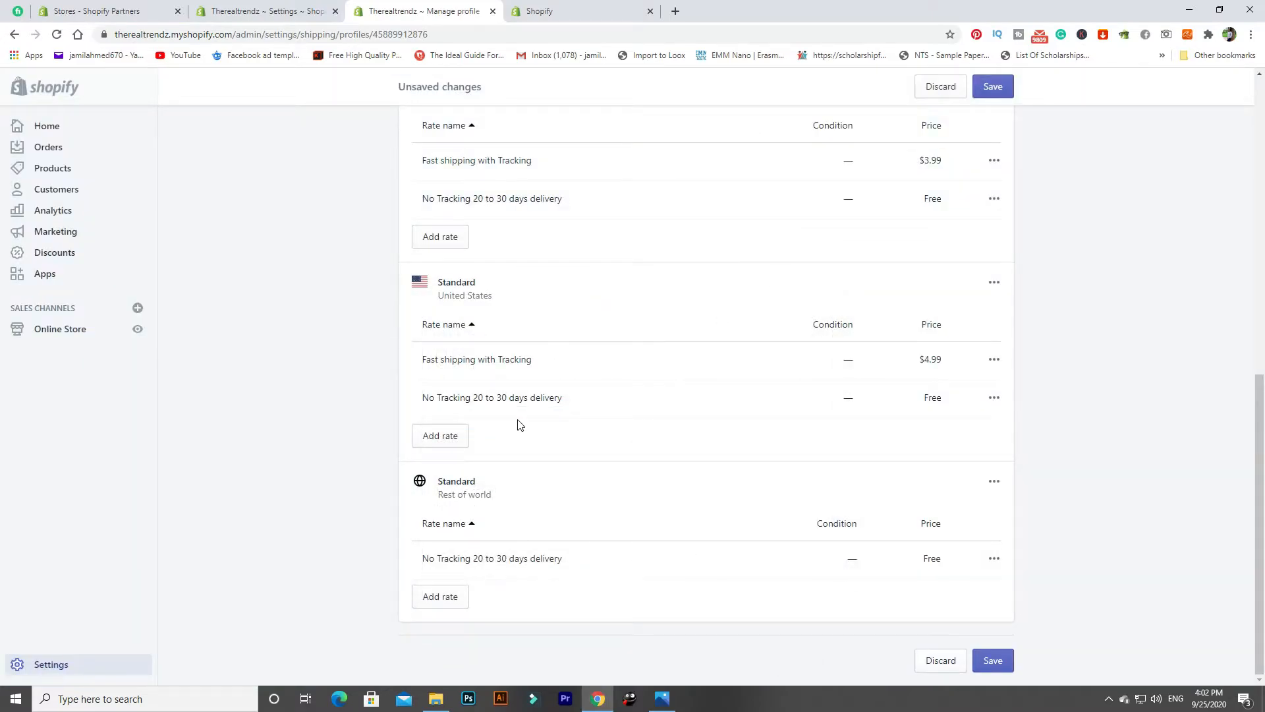
- Add the "Fast shipping with Tracking" rate at $7.99 to the Rest of world zone
{"action": "scroll", "coordinate": [543, 483], "scroll_direction": "up", "scroll_amount": 4}
{"action": "scroll", "coordinate": [527, 495], "scroll_direction": "down", "scroll_amount": 4}
{"action": "left_click", "coordinate": [440, 600]}
{"action": "left_click", "coordinate": [520, 398]}
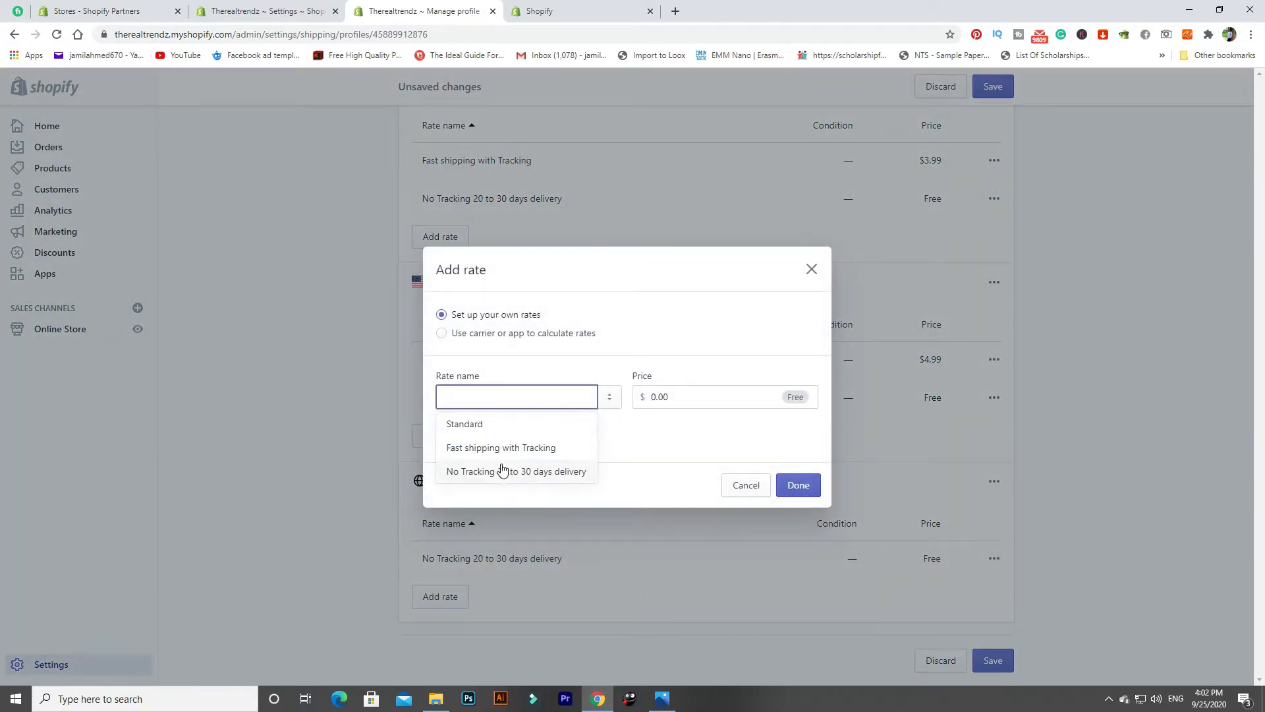
{"action": "left_click", "coordinate": [502, 466]}
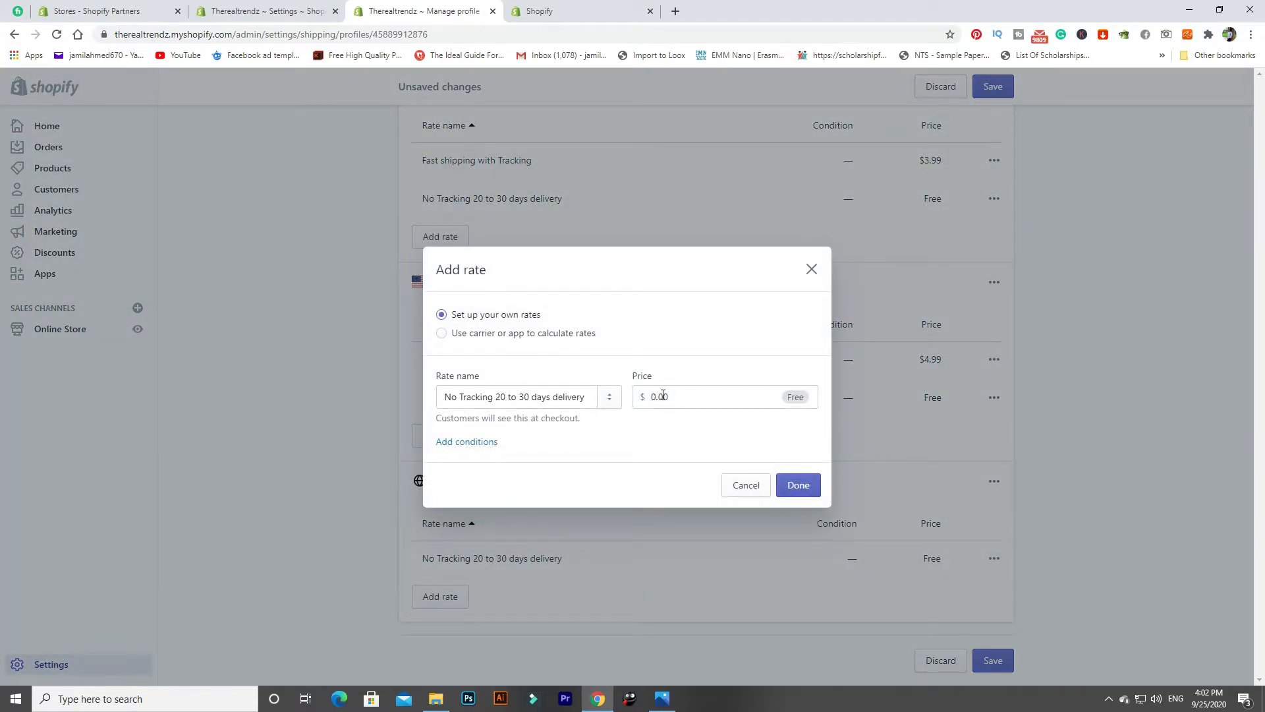
{"action": "left_click", "coordinate": [602, 399]}
{"action": "left_click", "coordinate": [562, 455]}
{"action": "left_click", "coordinate": [659, 396]}
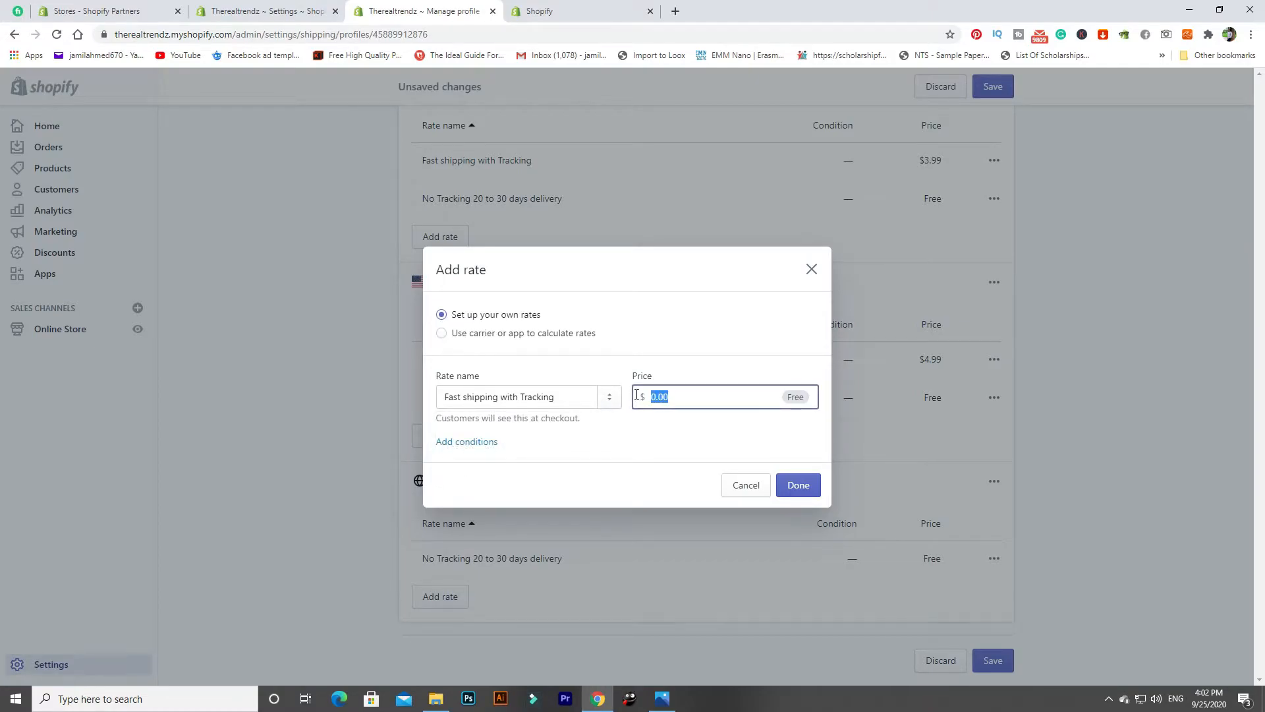
{"action": "type", "text": "799"}
{"action": "key", "text": "BackSpace"}
{"action": "key", "text": "BackSpace"}
{"action": "type", "text": "99"}
{"action": "key", "text": "BackSpace"}
{"action": "key", "text": "BackSpace"}
{"action": "type", "text": ".99"}
{"action": "left_click", "coordinate": [809, 491]}
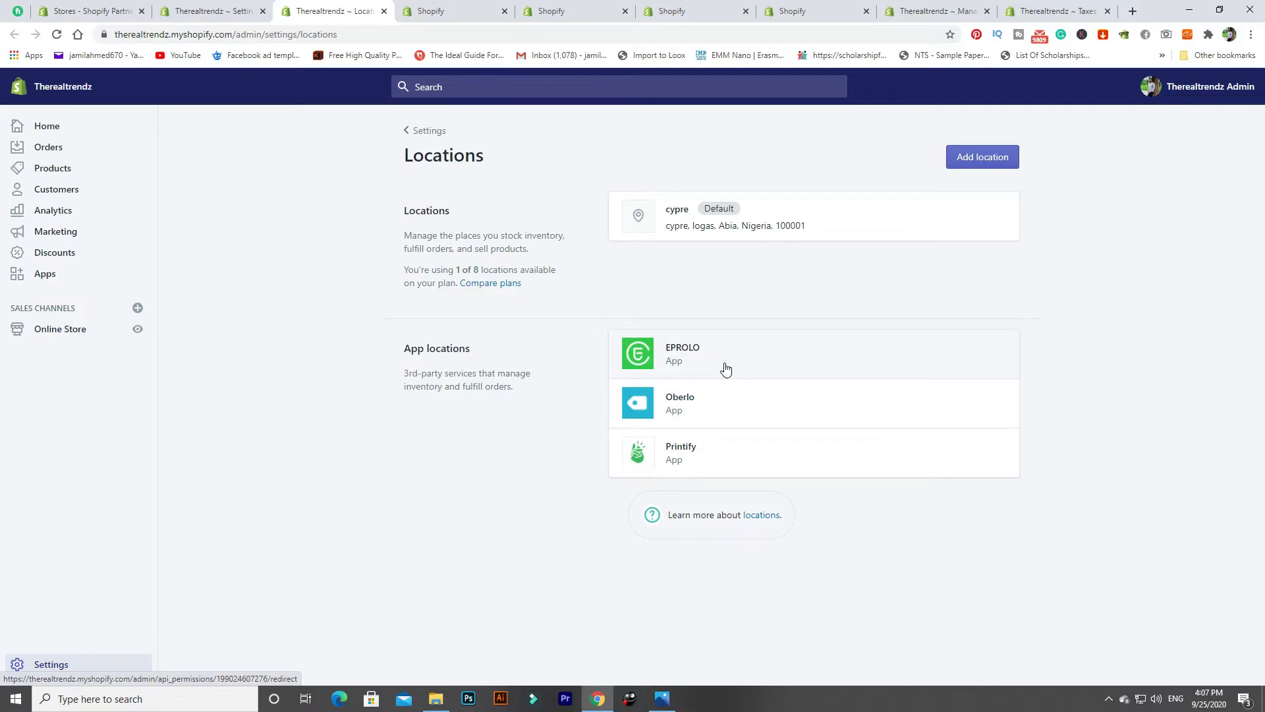
- Open the Oberlo app location, return to the Locations settings, and close that page
{"action": "left_click", "coordinate": [739, 396]}
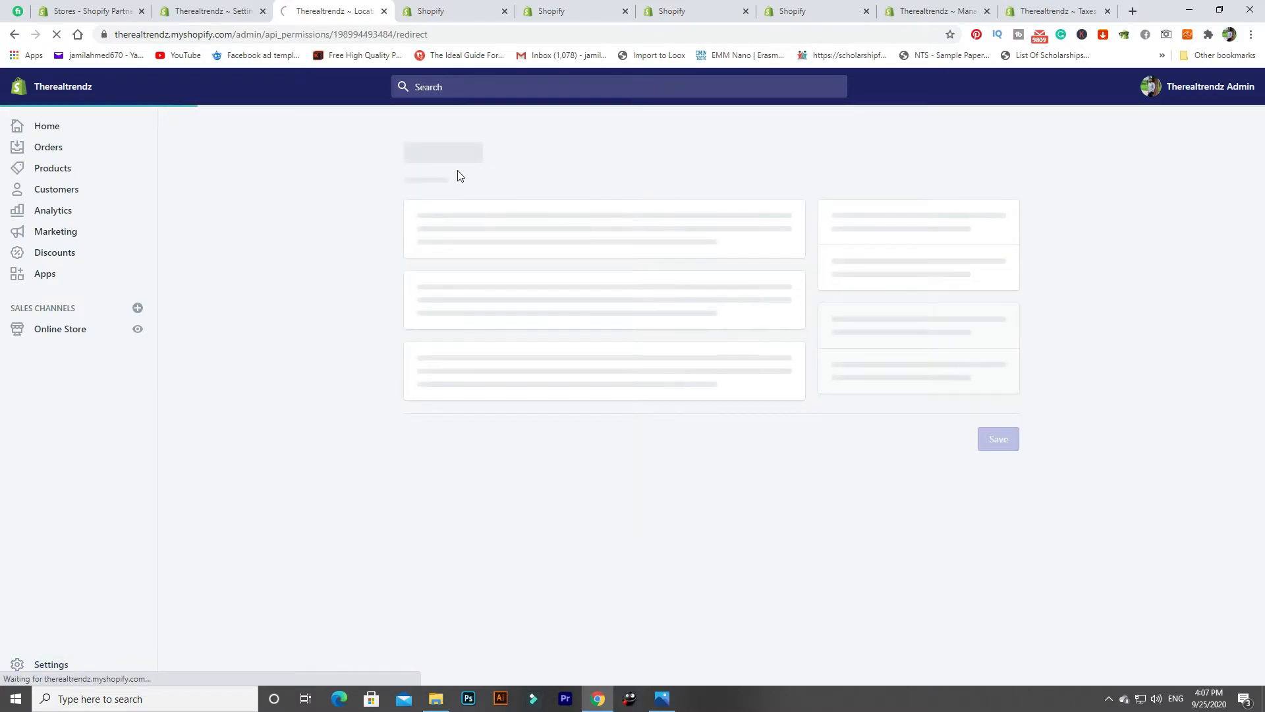
{"action": "left_click", "coordinate": [14, 36]}
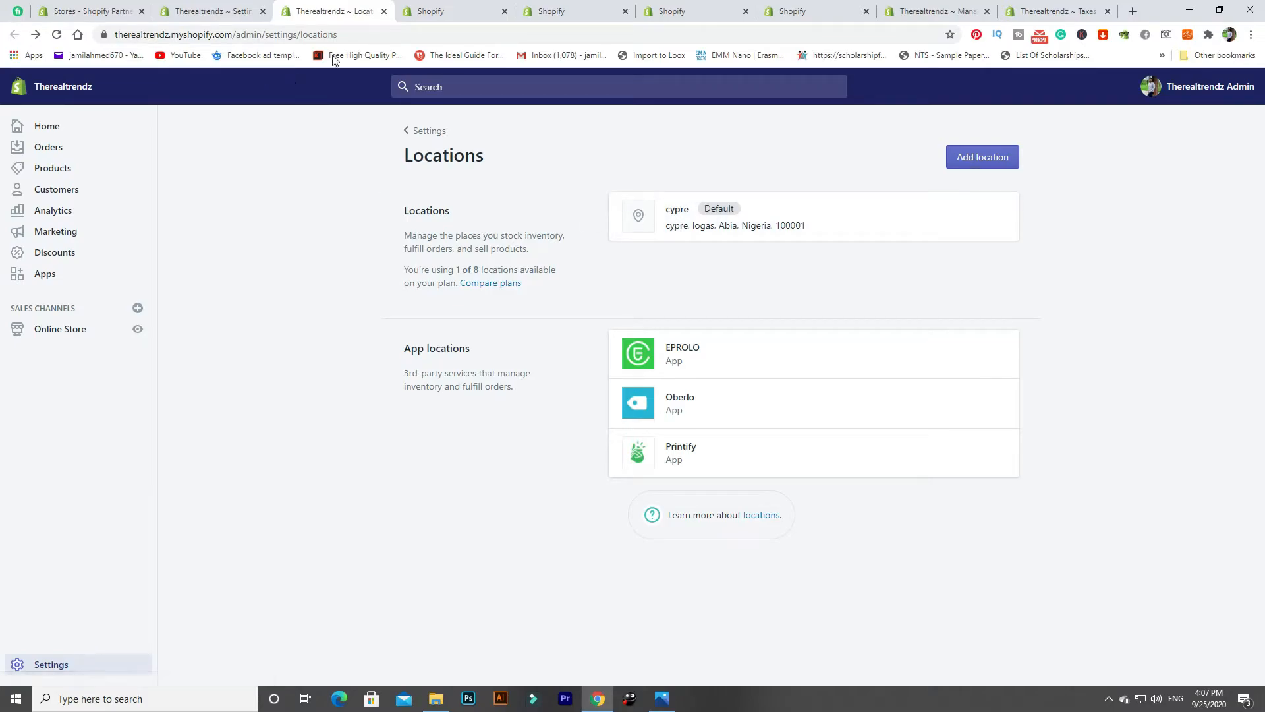
{"action": "left_click", "coordinate": [381, 13]}
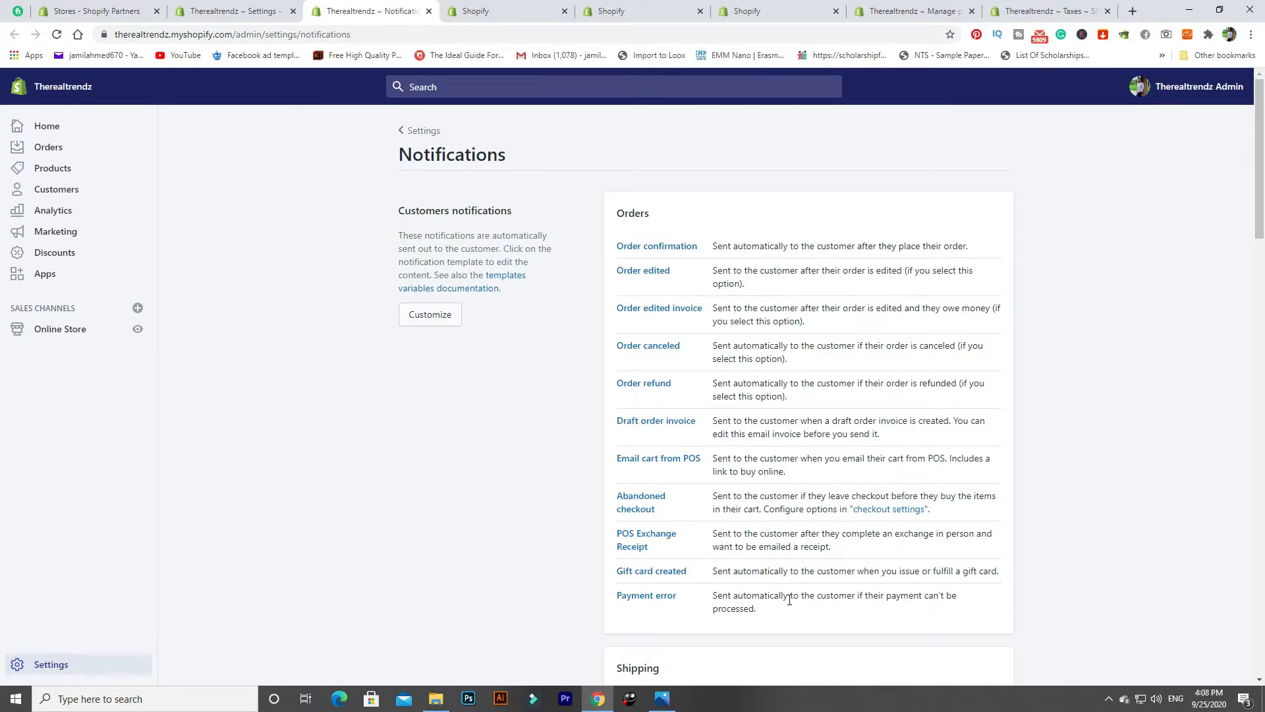
- Review the notification settings for orders, shipping, local delivery, local pickup, customers and email marketing
{"action": "scroll", "coordinate": [697, 611], "scroll_direction": "down", "scroll_amount": 3}
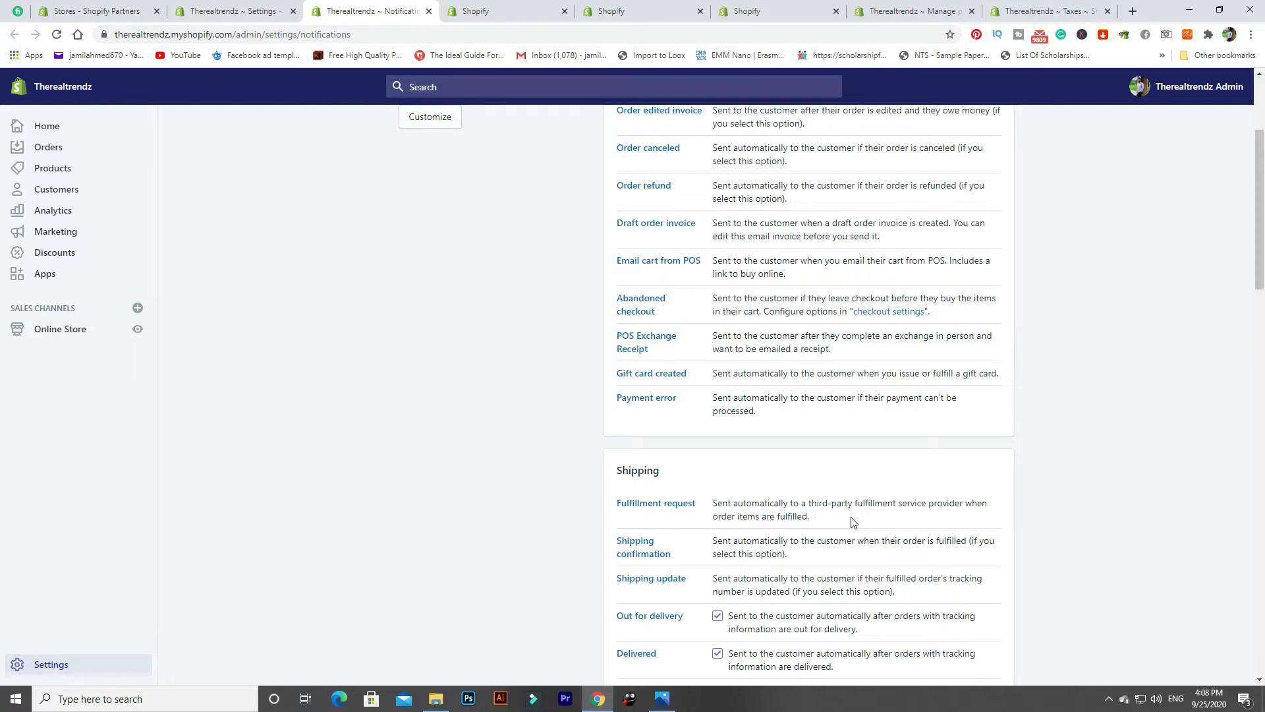
{"action": "scroll", "coordinate": [605, 341], "scroll_direction": "down", "scroll_amount": 7}
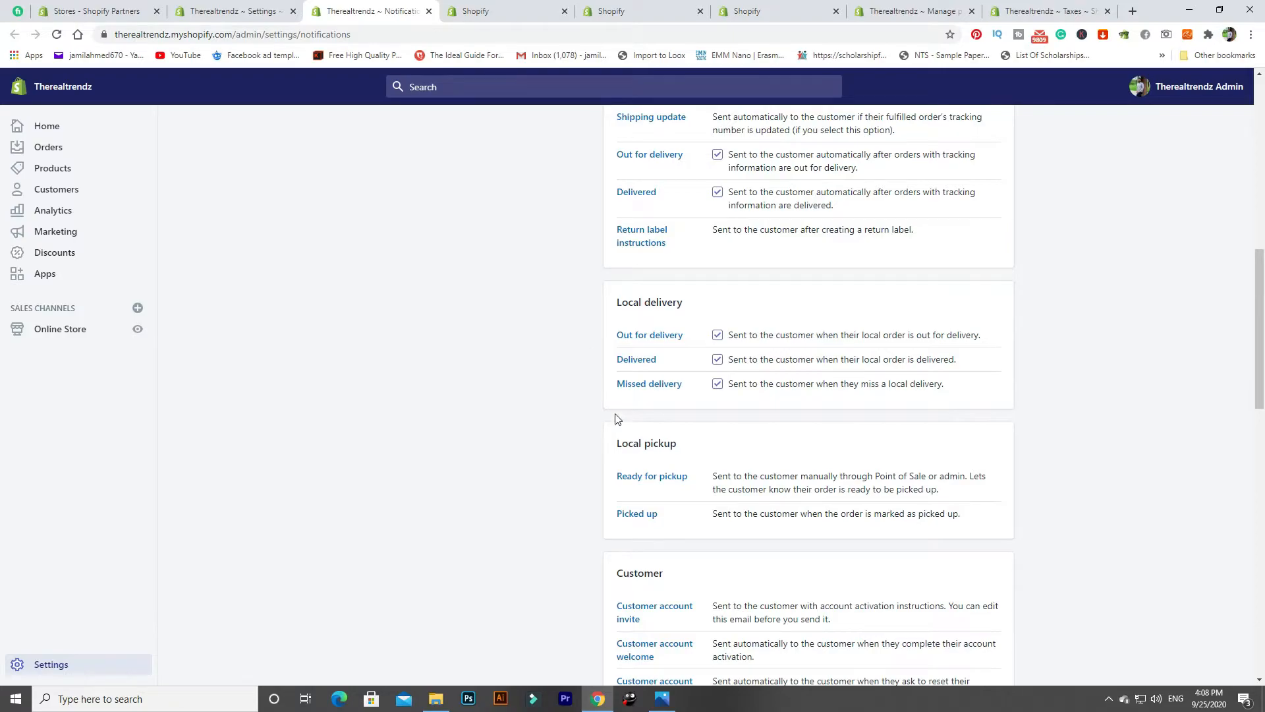
{"action": "left_click_drag", "start_coordinate": [677, 442], "coordinate": [612, 449]}
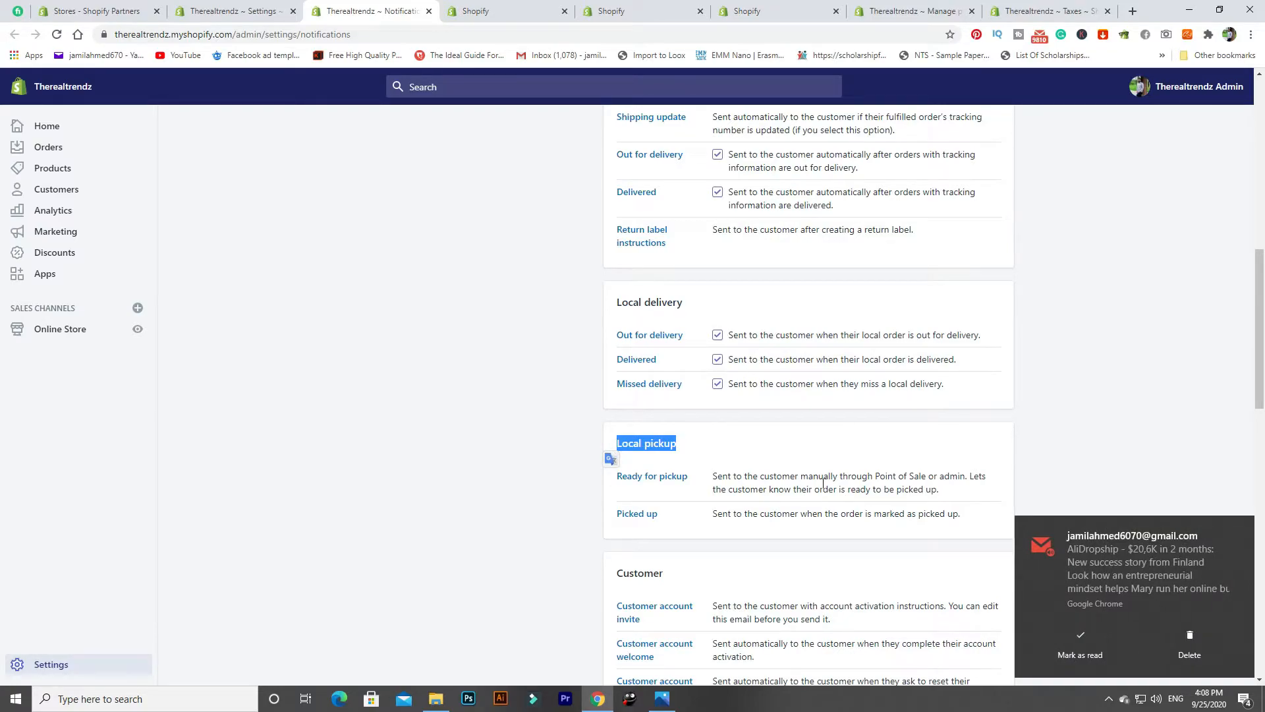
{"action": "left_click", "coordinate": [1191, 641]}
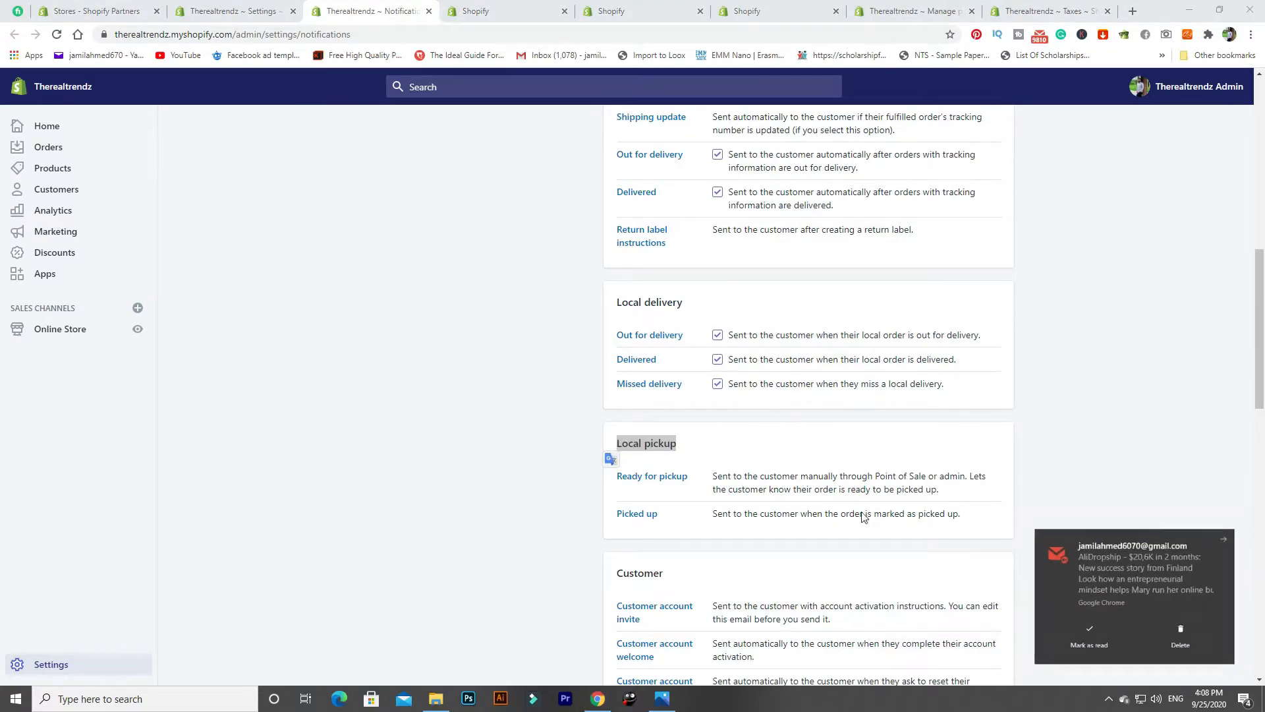
{"action": "scroll", "coordinate": [780, 512], "scroll_direction": "down", "scroll_amount": 4}
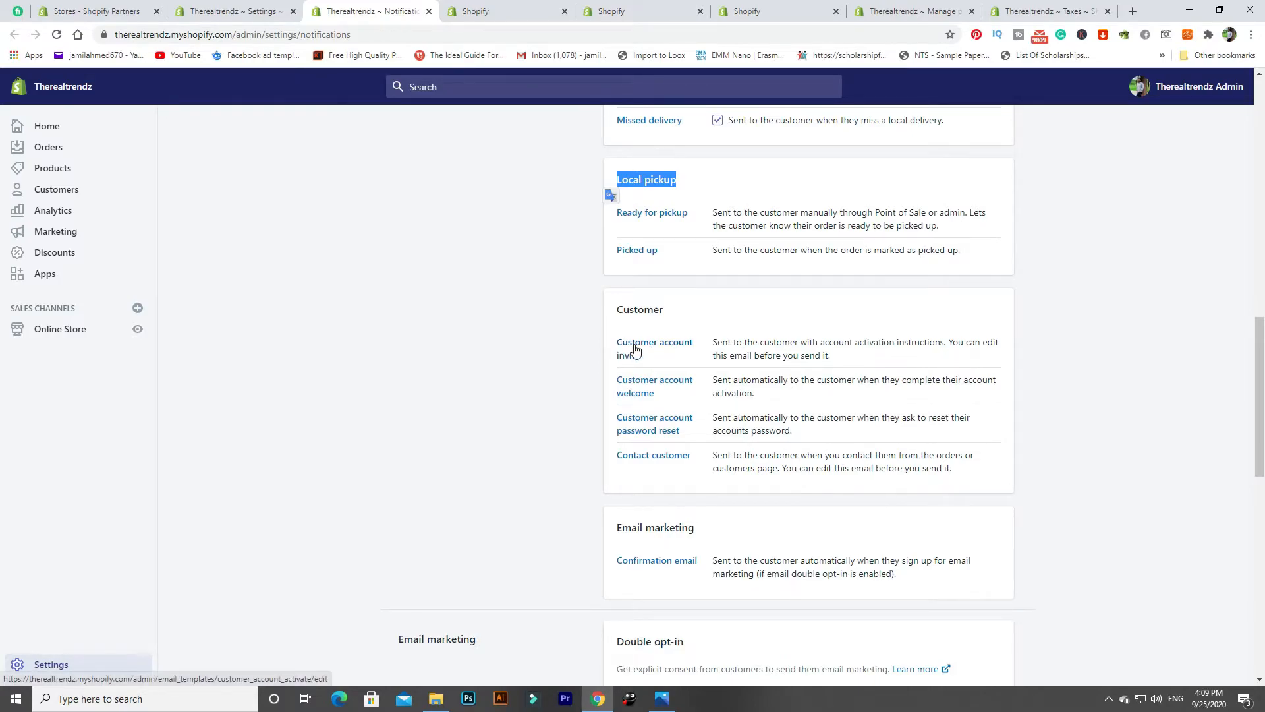
{"action": "scroll", "coordinate": [481, 438], "scroll_direction": "down", "scroll_amount": 4}
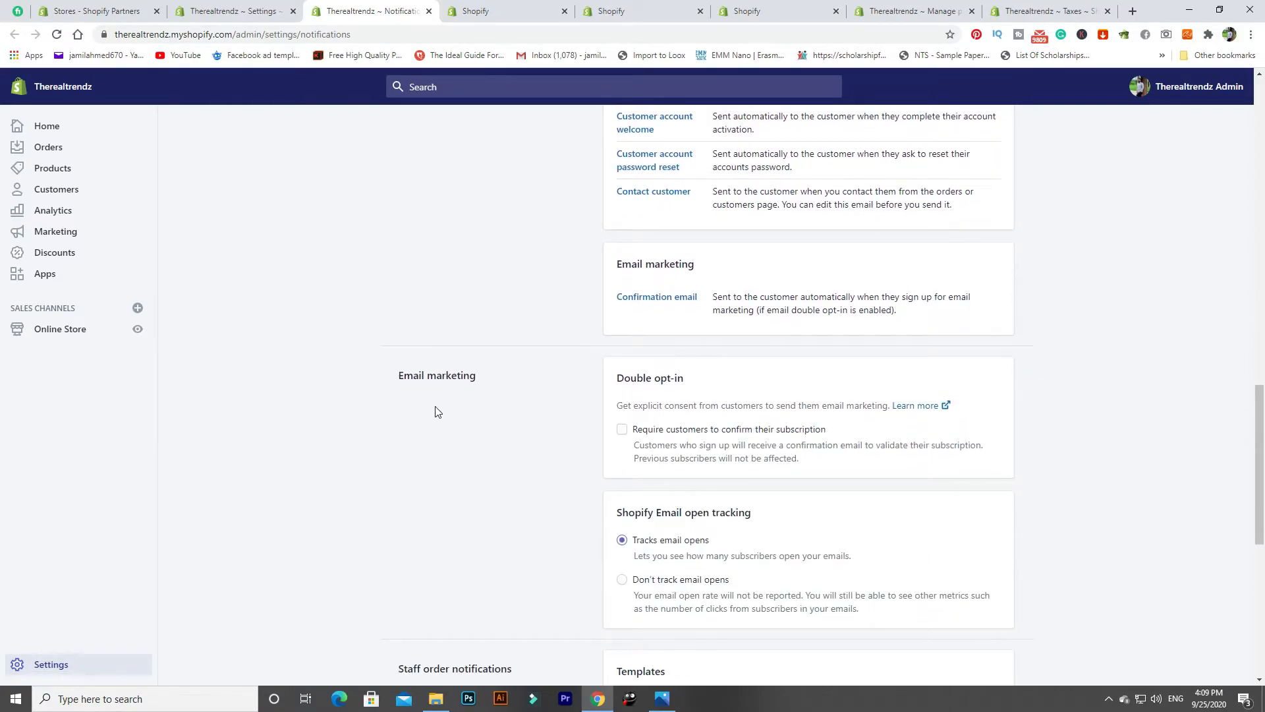
{"action": "scroll", "coordinate": [435, 411], "scroll_direction": "down", "scroll_amount": 3}
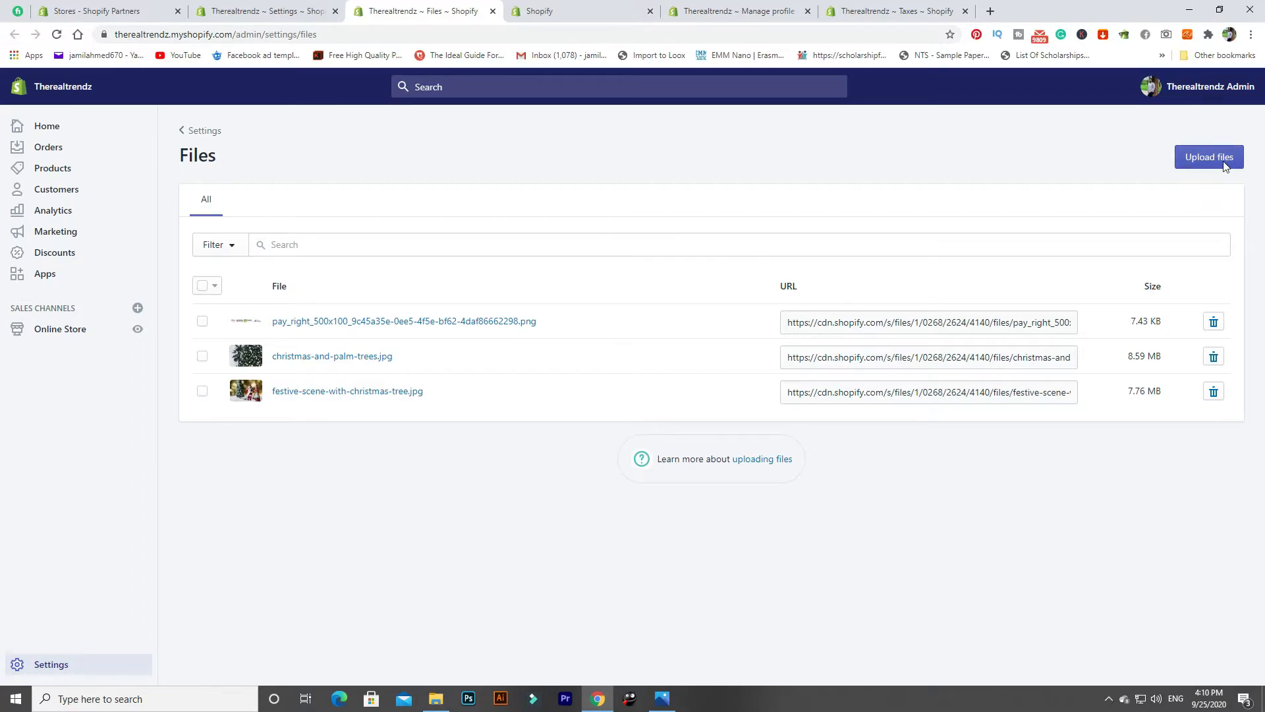
- View the Sales channels and Files settings pages and return to the main Settings page
{"action": "left_click", "coordinate": [580, 10]}
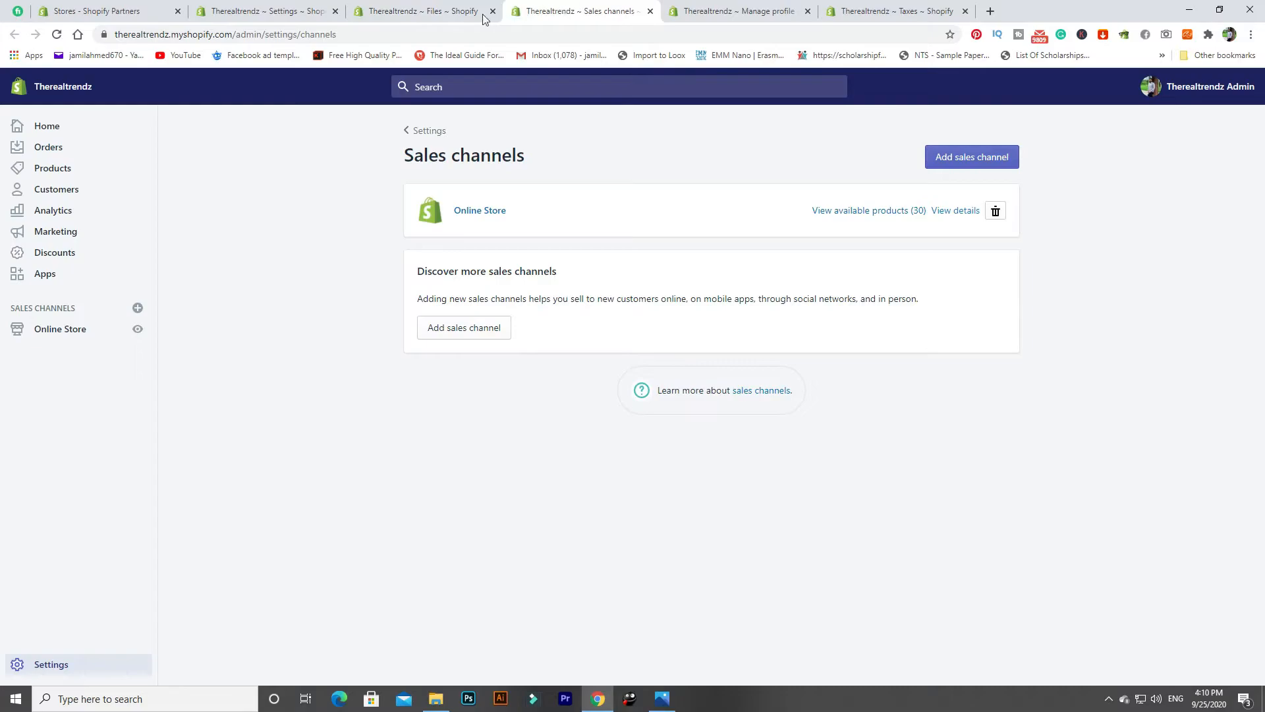
{"action": "left_click", "coordinate": [76, 329]}
{"action": "left_click", "coordinate": [421, 11]}
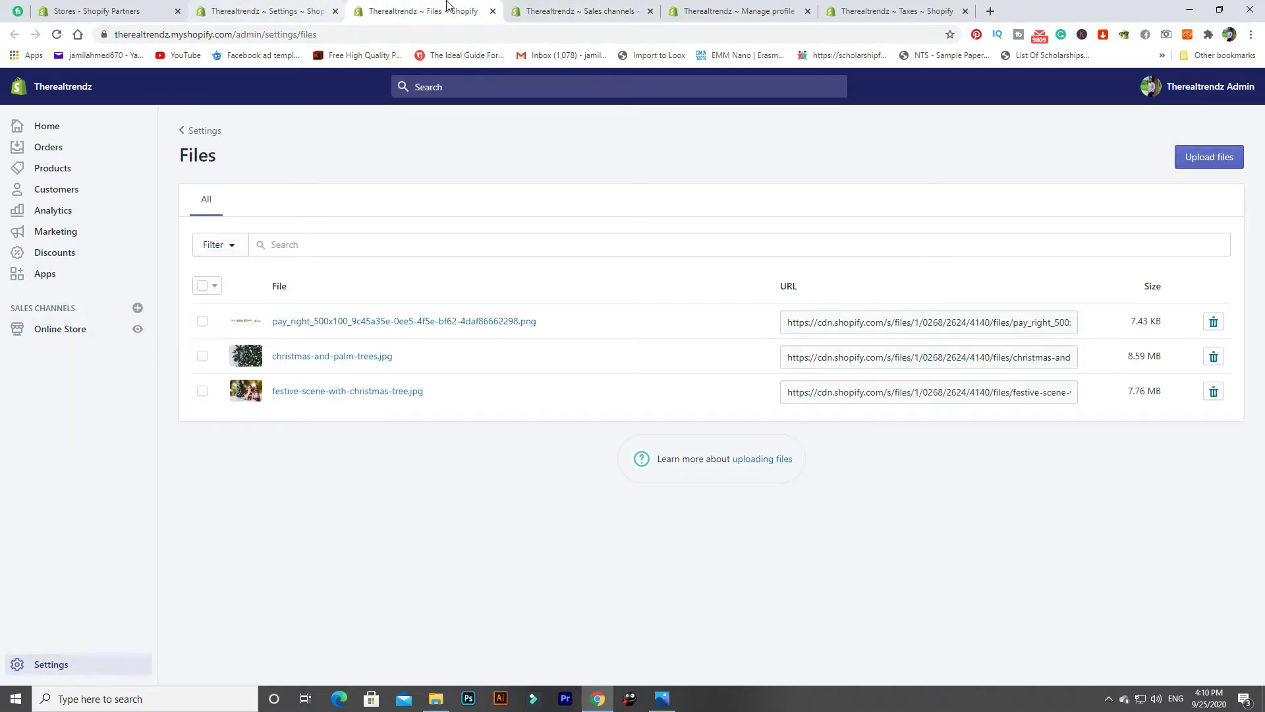
{"action": "left_click", "coordinate": [566, 10]}
{"action": "left_click", "coordinate": [267, 10]}
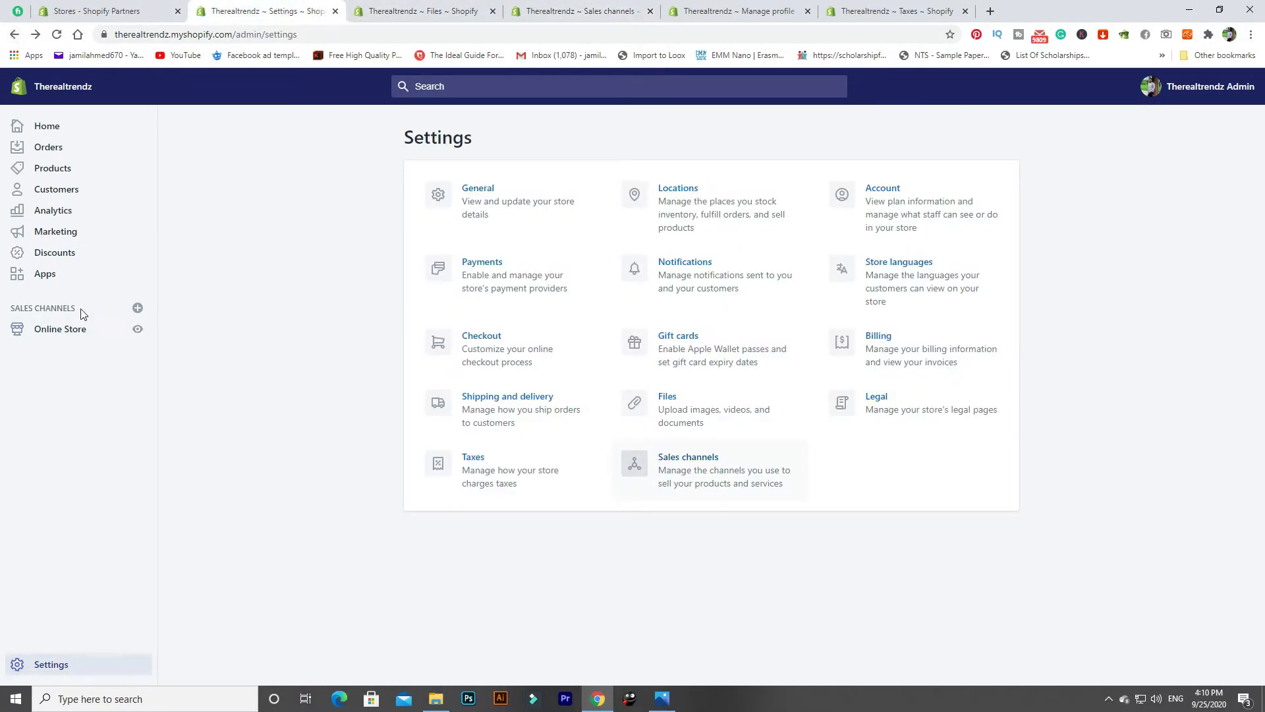
- Open the live Venture theme in the theme editor, view its Slideshow section, and return to the Files settings
{"action": "left_click", "coordinate": [77, 334]}
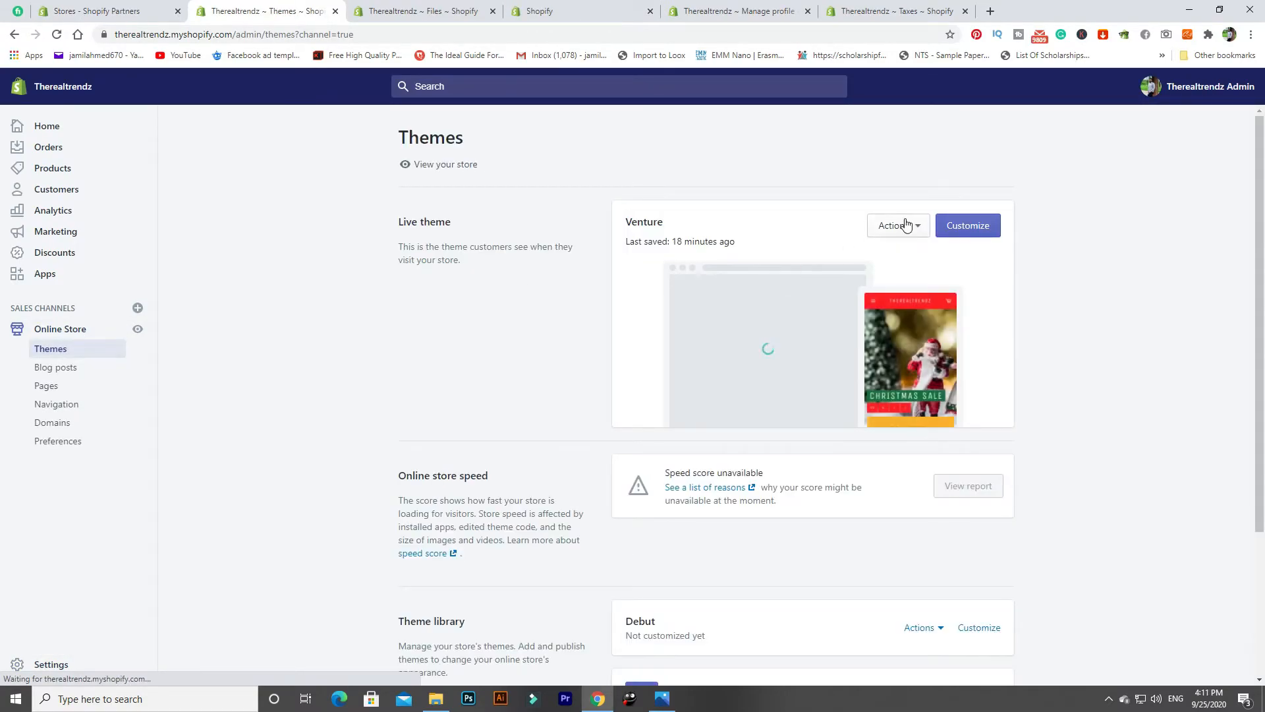
{"action": "left_click", "coordinate": [953, 227]}
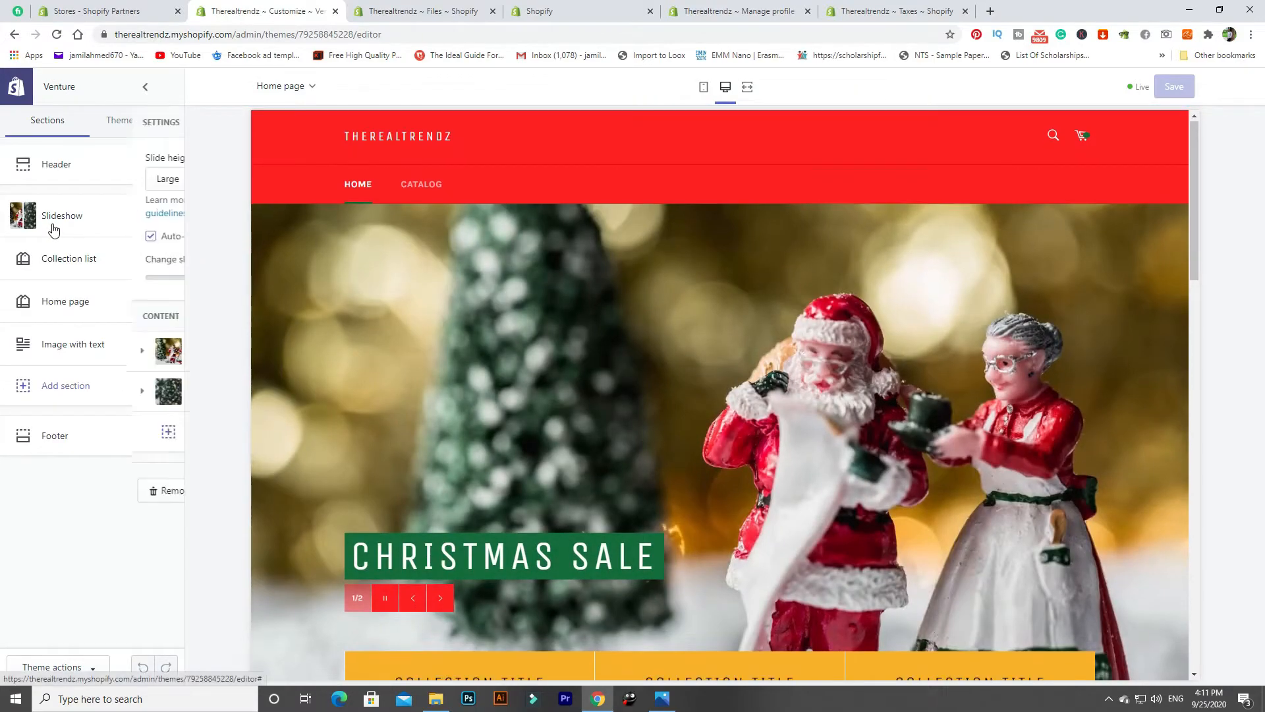
{"action": "left_click", "coordinate": [51, 222]}
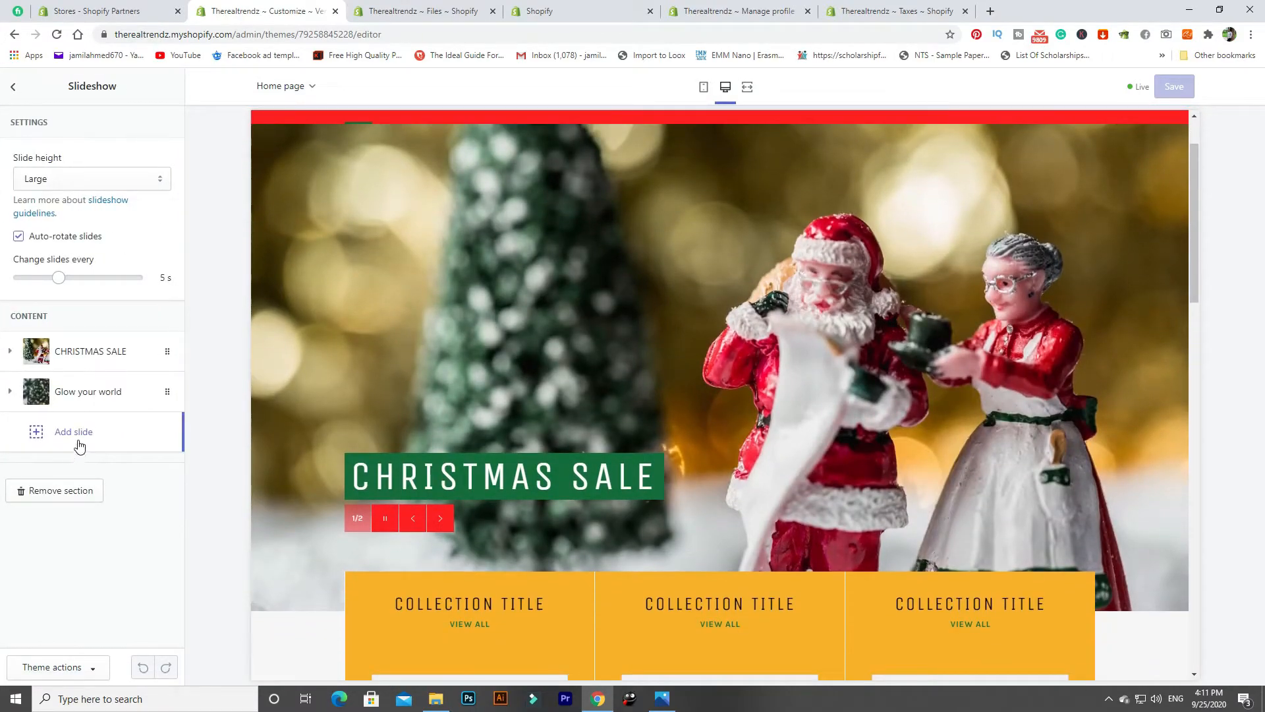
{"action": "left_click", "coordinate": [395, 9]}
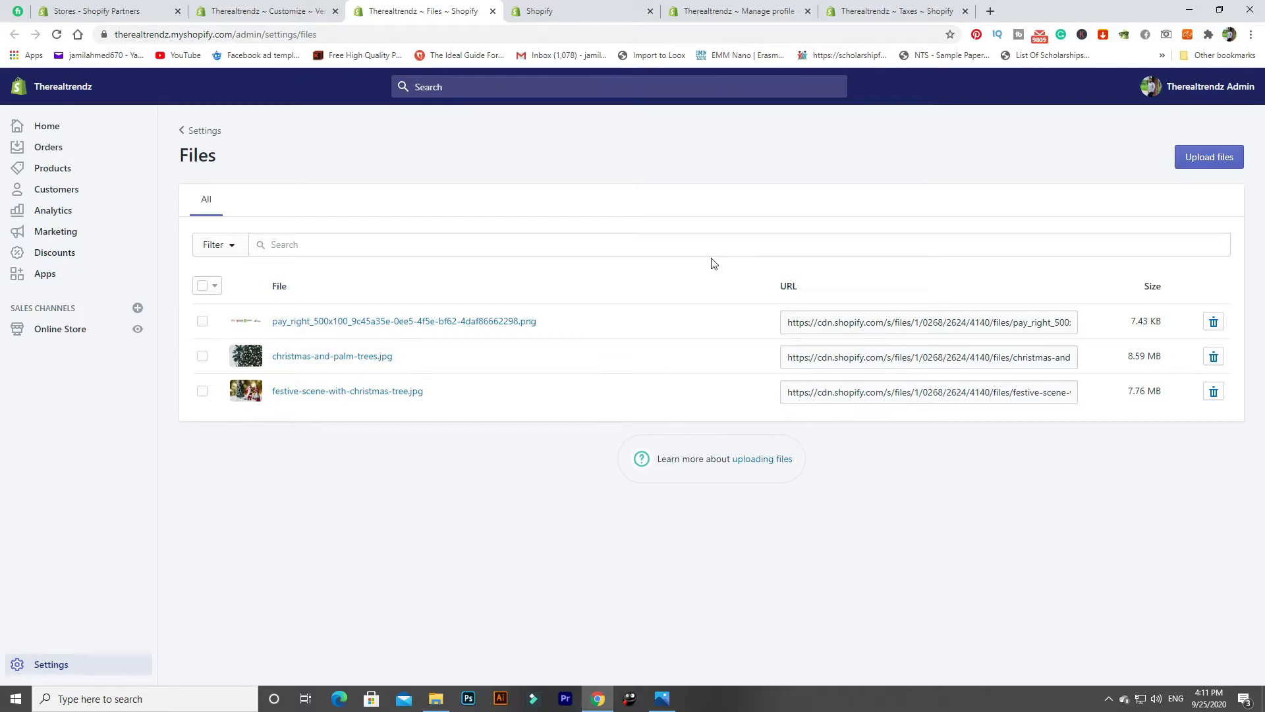
- Add a slide to the theme's Slideshow section and compare its image library with the store's Files page
{"action": "left_click", "coordinate": [280, 11]}
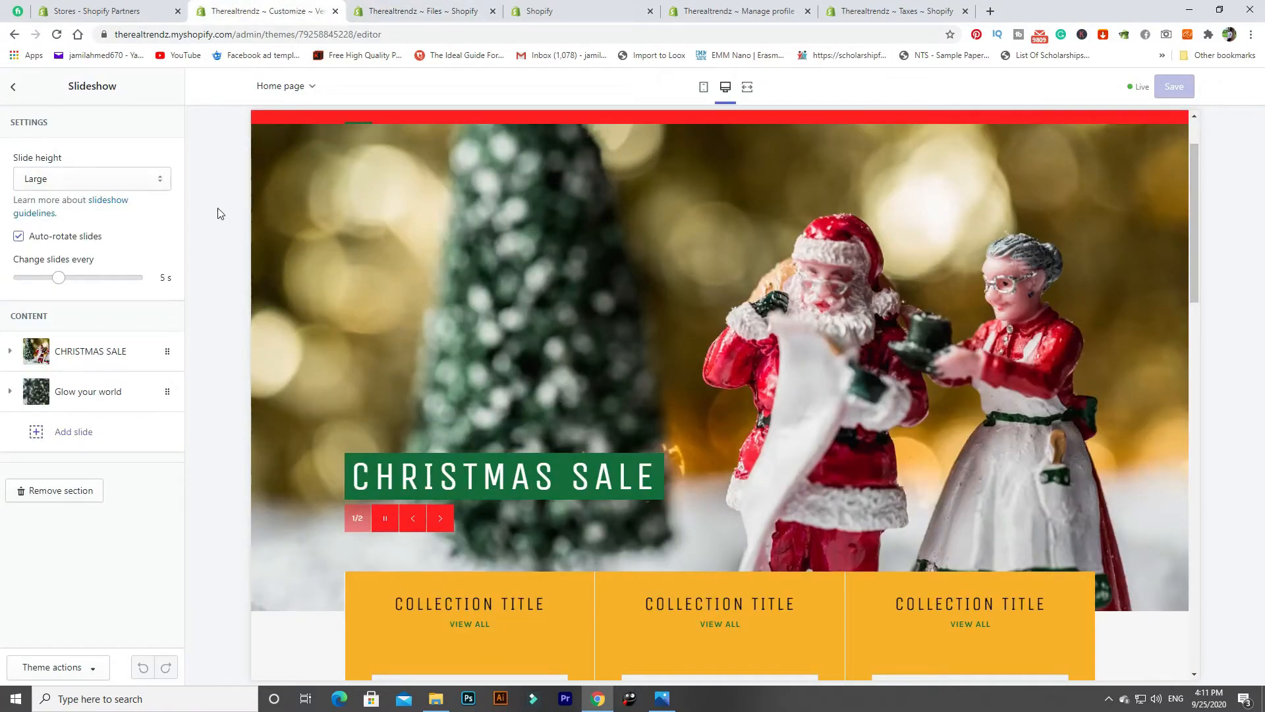
{"action": "left_click", "coordinate": [91, 439]}
{"action": "left_click", "coordinate": [112, 537]}
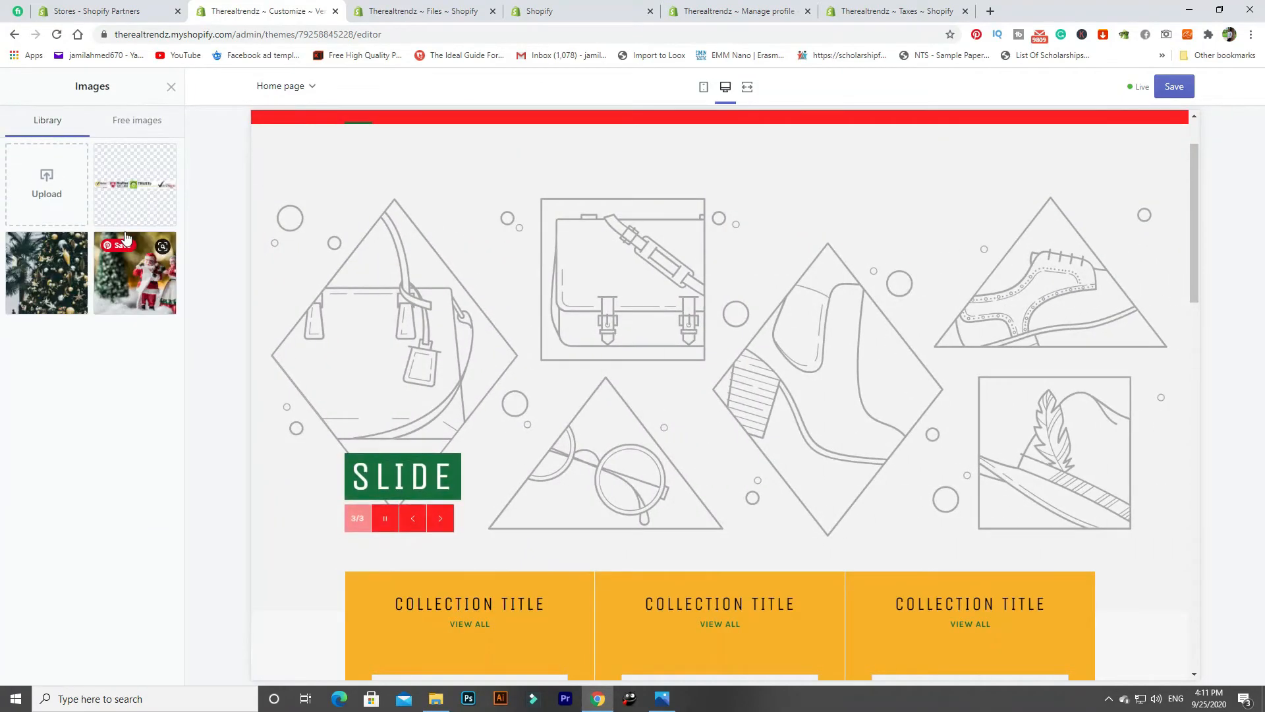
{"action": "left_click", "coordinate": [403, 8]}
{"action": "left_click", "coordinate": [293, 6]}
{"action": "left_click", "coordinate": [56, 188]}
- Close the Files page, review the sales channels available to add, and close the Sales channels page
{"action": "left_click", "coordinate": [619, 18]}
{"action": "left_click", "coordinate": [422, 11]}
{"action": "left_click", "coordinate": [492, 12]}
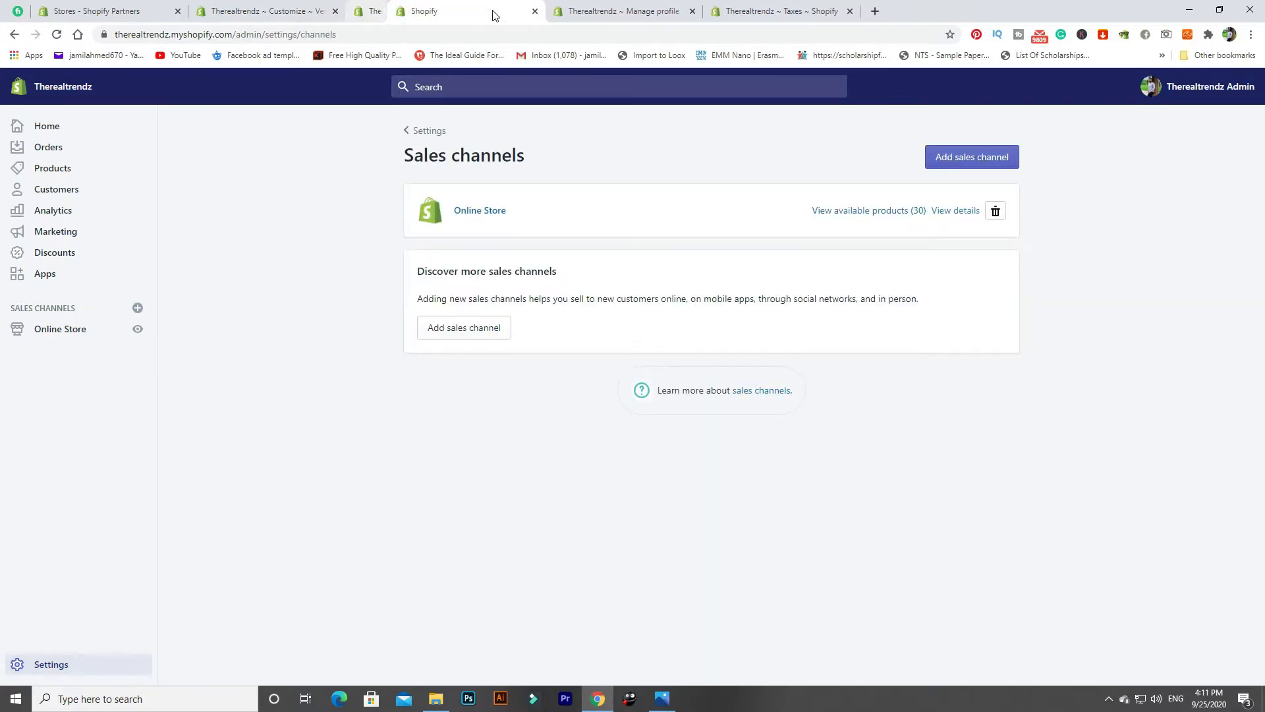
{"action": "left_click", "coordinate": [478, 334]}
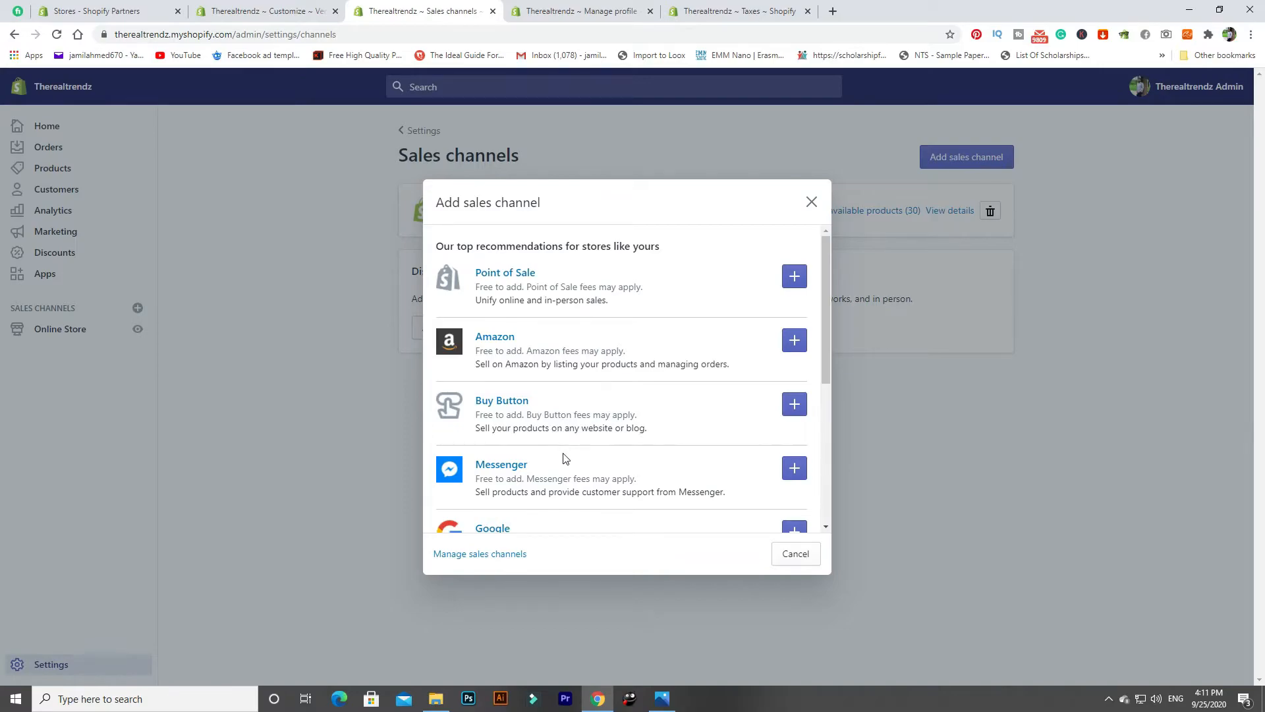
{"action": "scroll", "coordinate": [563, 460], "scroll_direction": "down", "scroll_amount": 3}
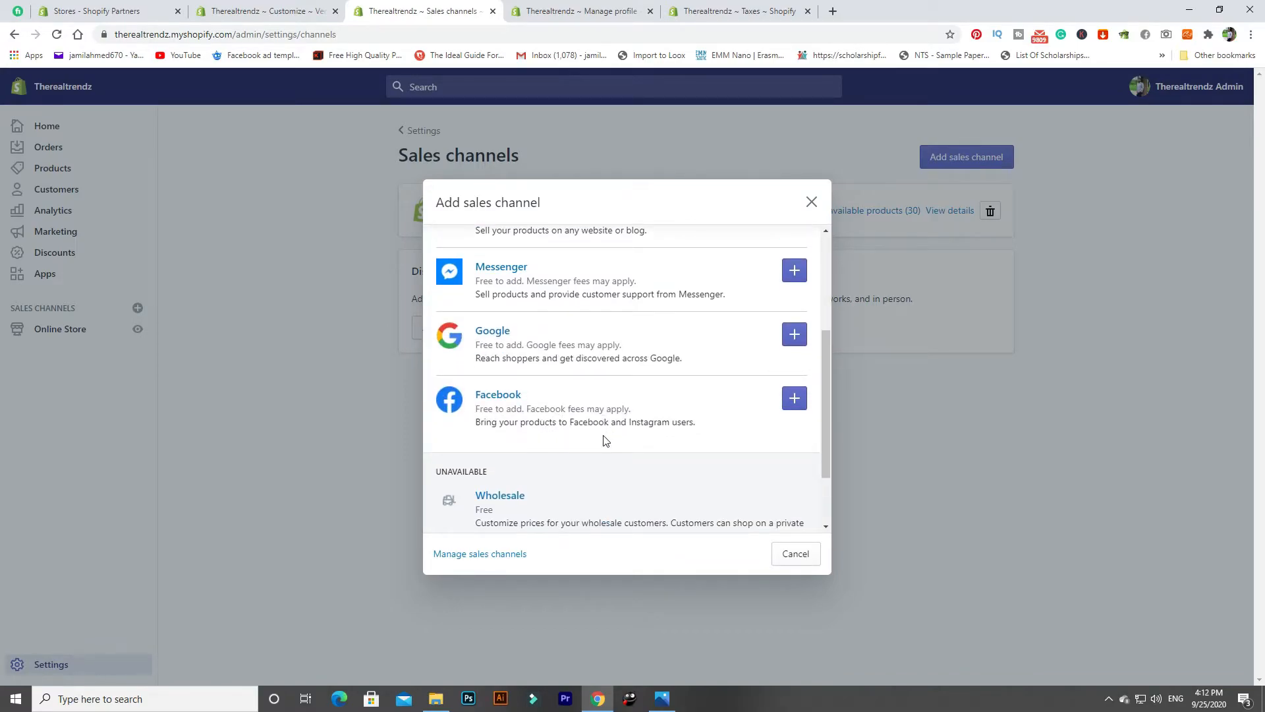
{"action": "scroll", "coordinate": [602, 440], "scroll_direction": "down", "scroll_amount": 2}
{"action": "left_click", "coordinate": [811, 204]}
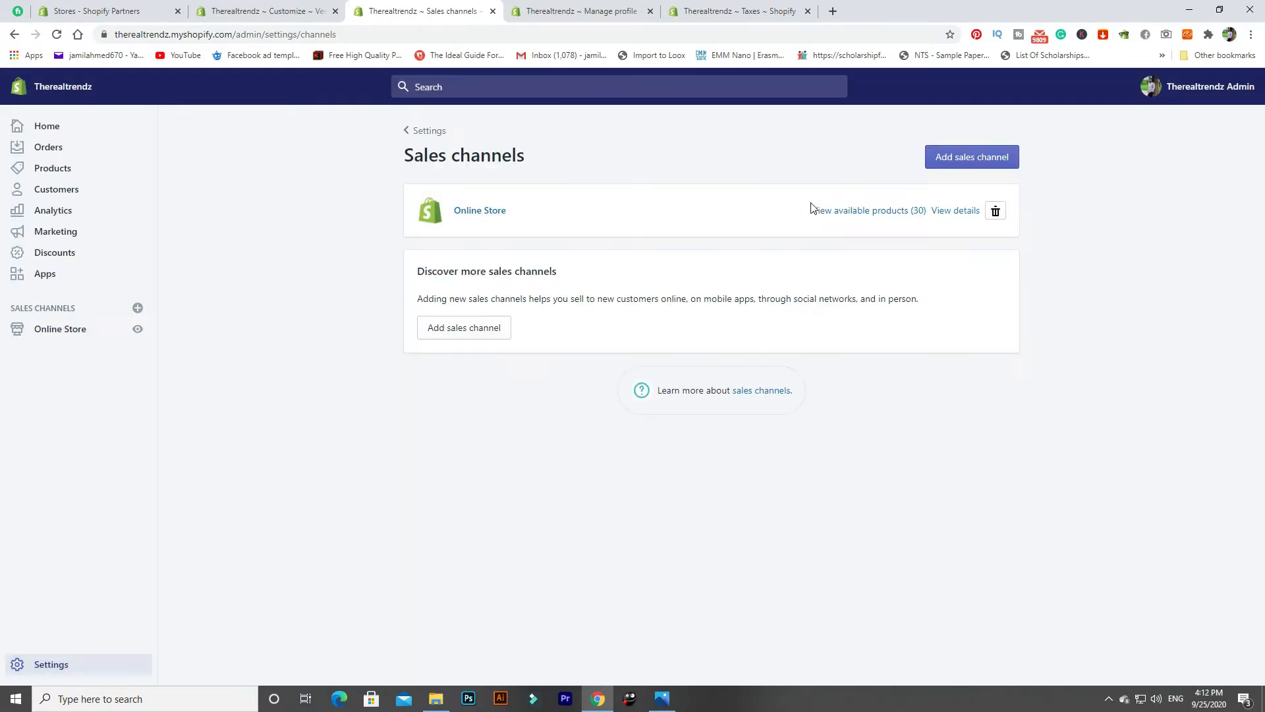
{"action": "left_click", "coordinate": [494, 12]}
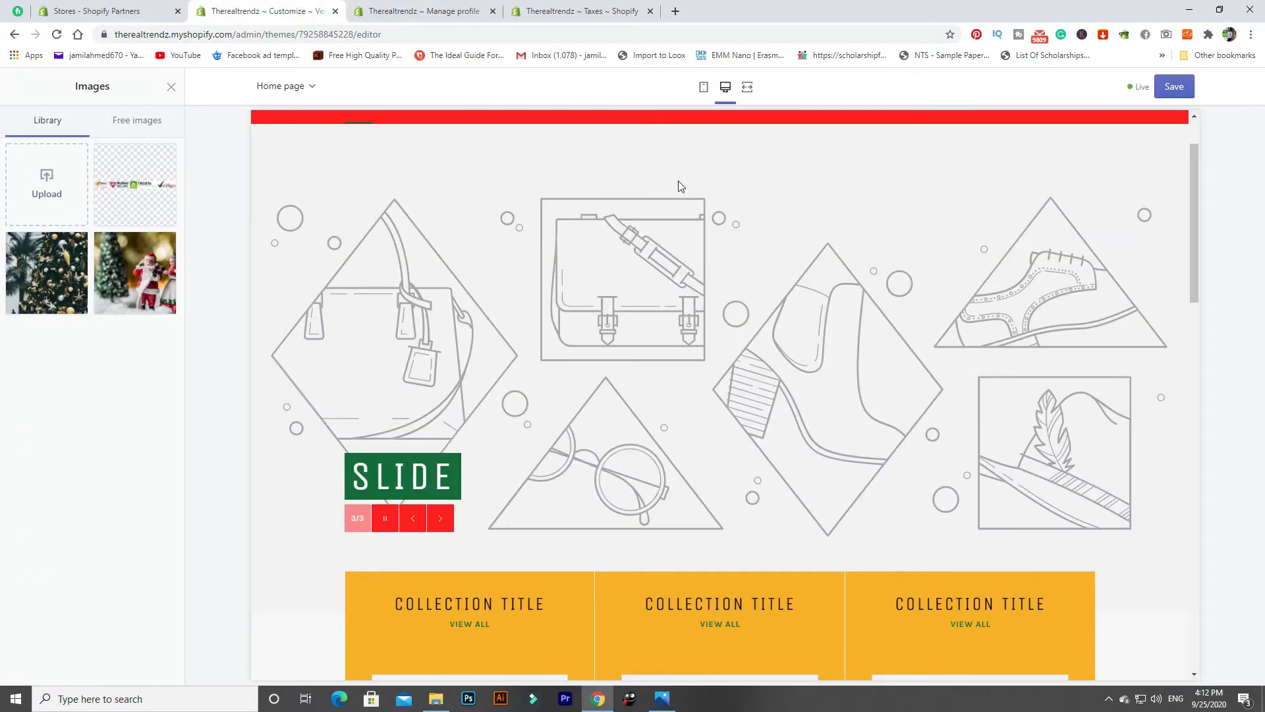
- Review the General shipping profile's zones and rates, leave it without saving, and close the Taxes page
{"action": "left_click", "coordinate": [366, 10]}
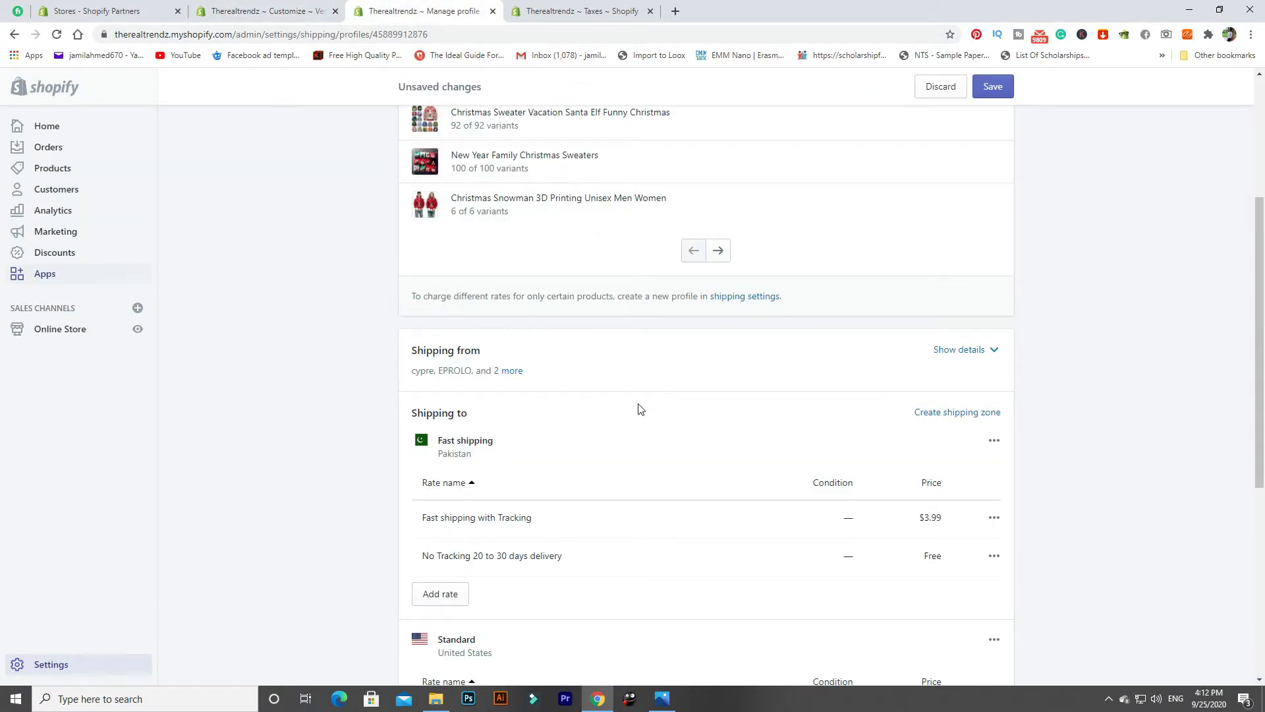
{"action": "scroll", "coordinate": [636, 408], "scroll_direction": "down", "scroll_amount": 6}
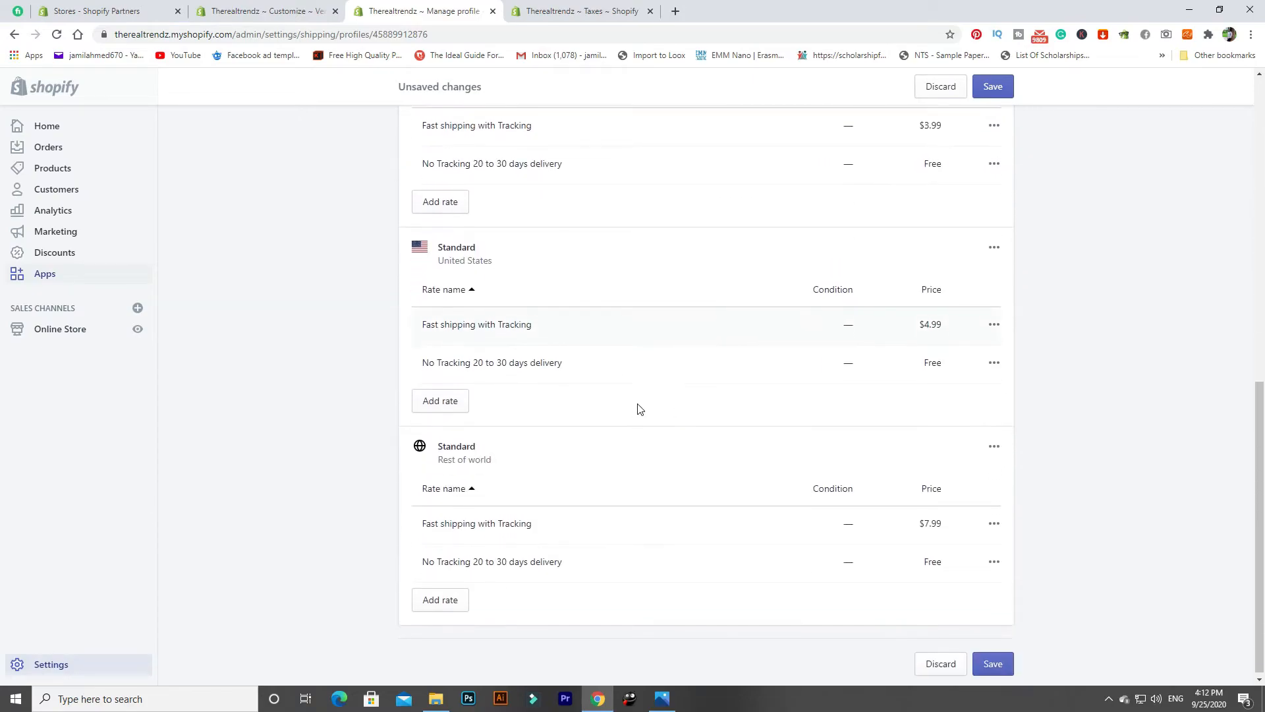
{"action": "scroll", "coordinate": [635, 409], "scroll_direction": "up", "scroll_amount": 10}
{"action": "left_click", "coordinate": [492, 12]}
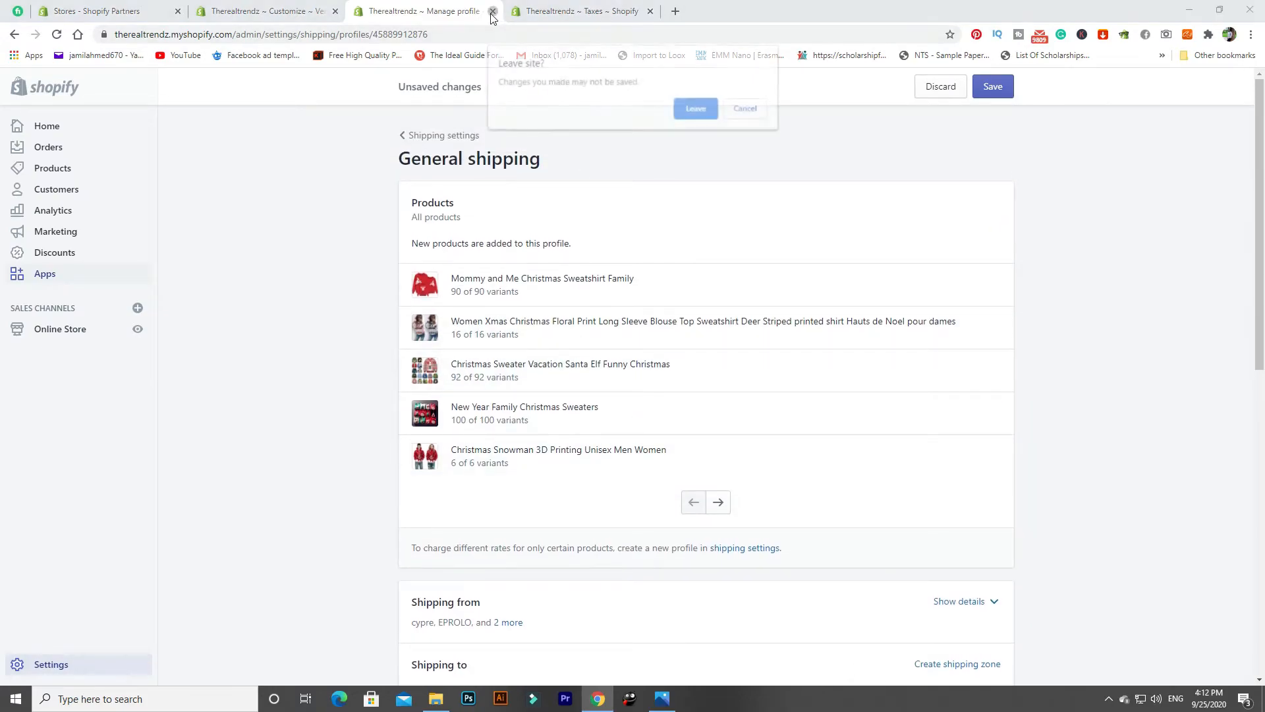
{"action": "left_click", "coordinate": [695, 108]}
{"action": "left_click", "coordinate": [495, 11]}
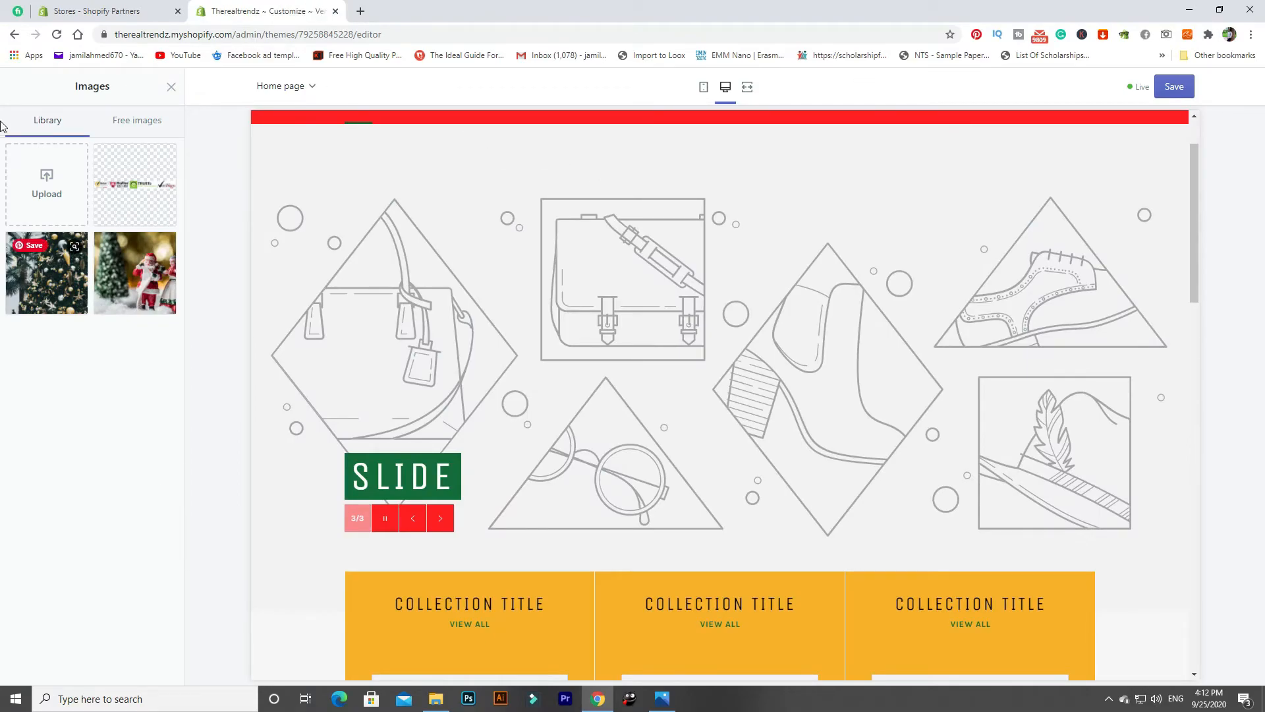
- Leave the theme editor without saving the new slide and go to the store's main Settings page
{"action": "left_click", "coordinate": [166, 6]}
{"action": "left_click", "coordinate": [194, 11]}
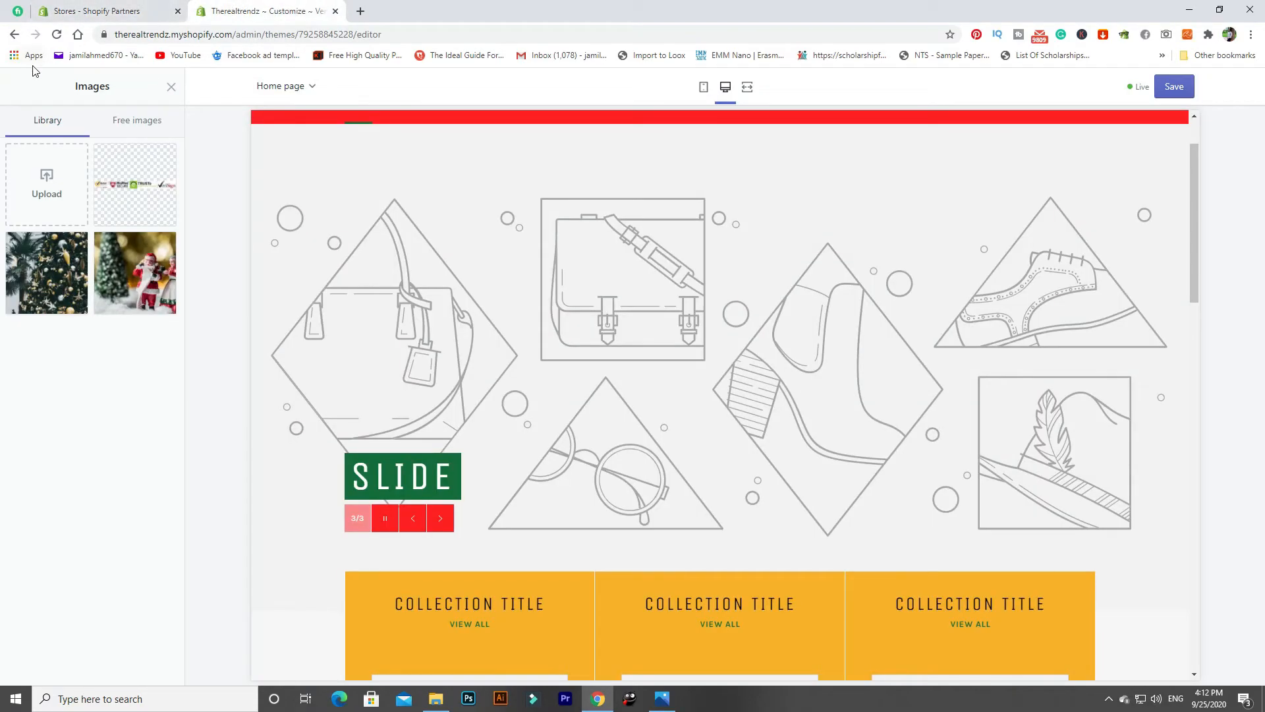
{"action": "left_click", "coordinate": [14, 34]}
{"action": "left_click", "coordinate": [713, 109]}
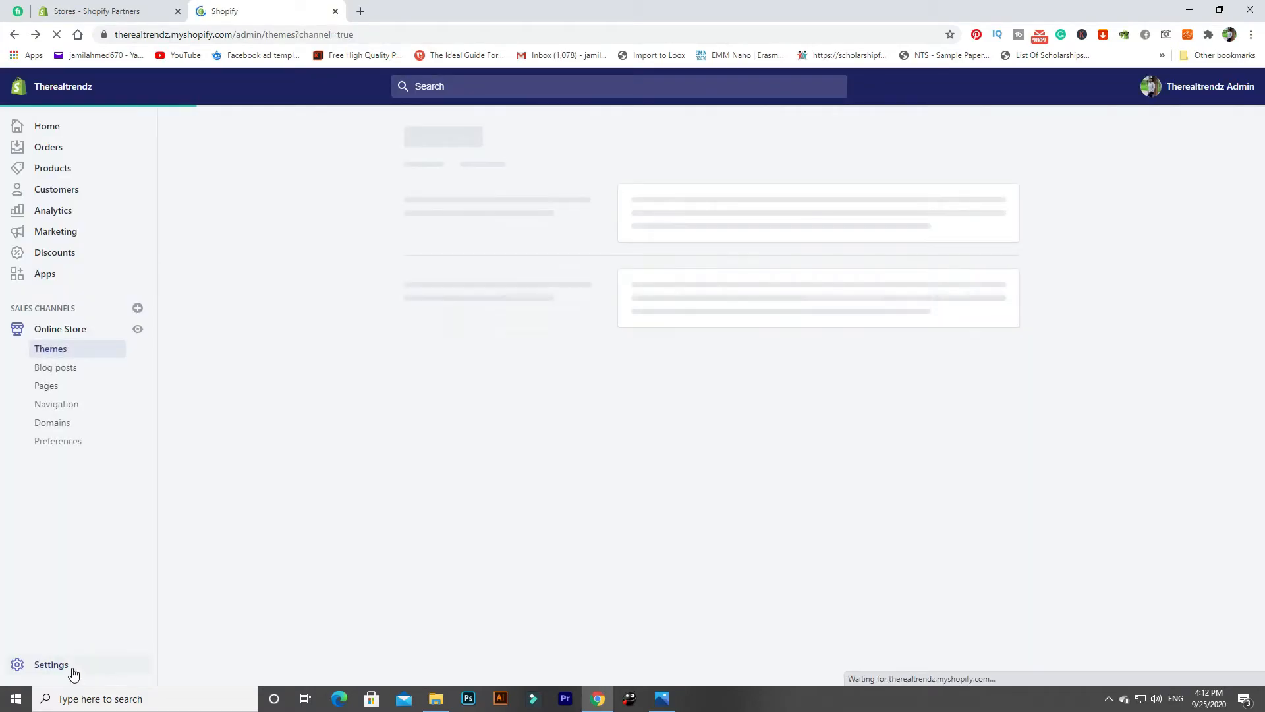
{"action": "left_click", "coordinate": [71, 666]}
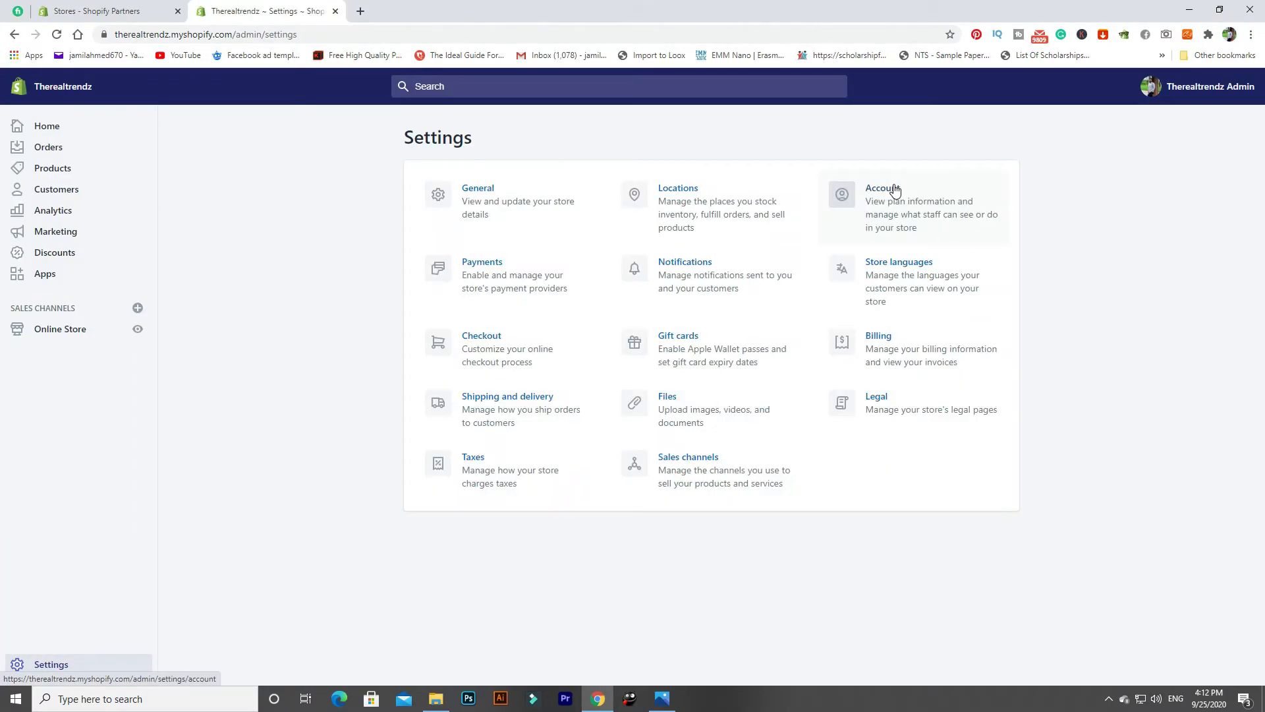
- Open the Account, Store languages, Billing and Legal settings in separate browser tabs and switch to the Account page
{"action": "right_click", "coordinate": [884, 192]}
{"action": "left_click", "coordinate": [883, 193]}
{"action": "right_click", "coordinate": [886, 267]}
{"action": "left_click", "coordinate": [892, 274]}
{"action": "right_click", "coordinate": [882, 334]}
{"action": "left_click", "coordinate": [909, 348]}
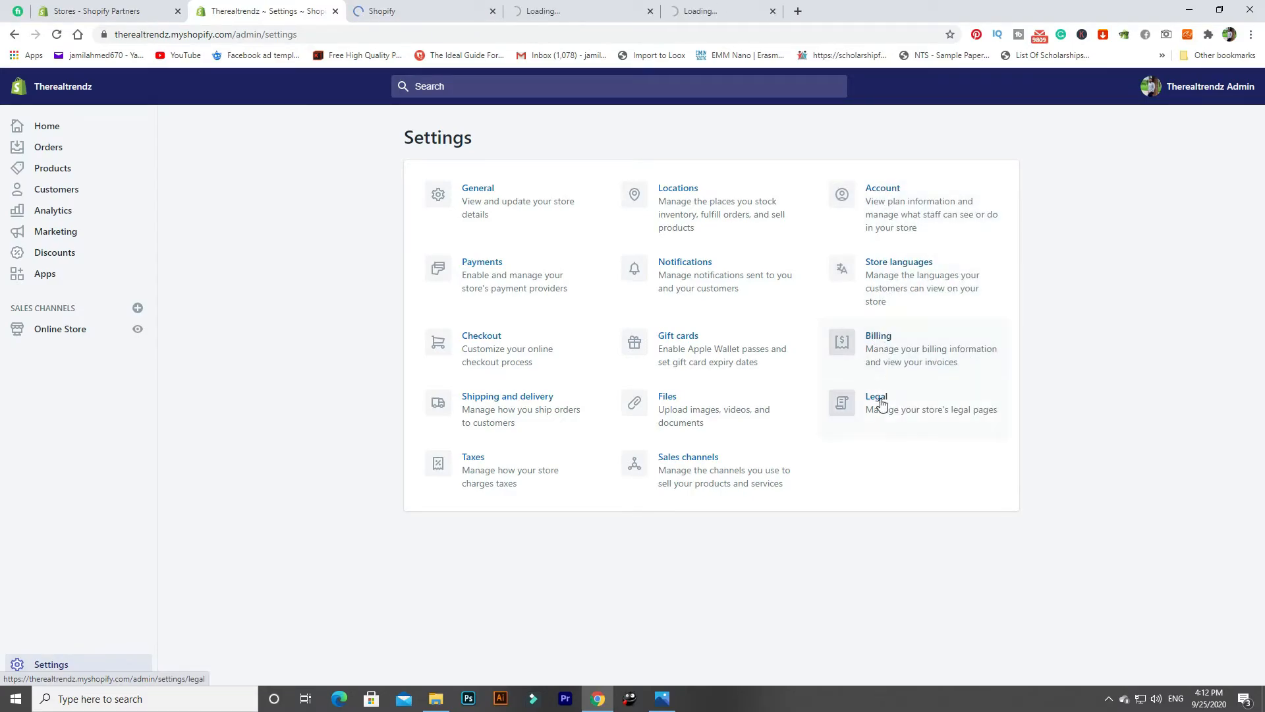
{"action": "middle_click", "coordinate": [883, 407]}
{"action": "left_click", "coordinate": [422, 11]}
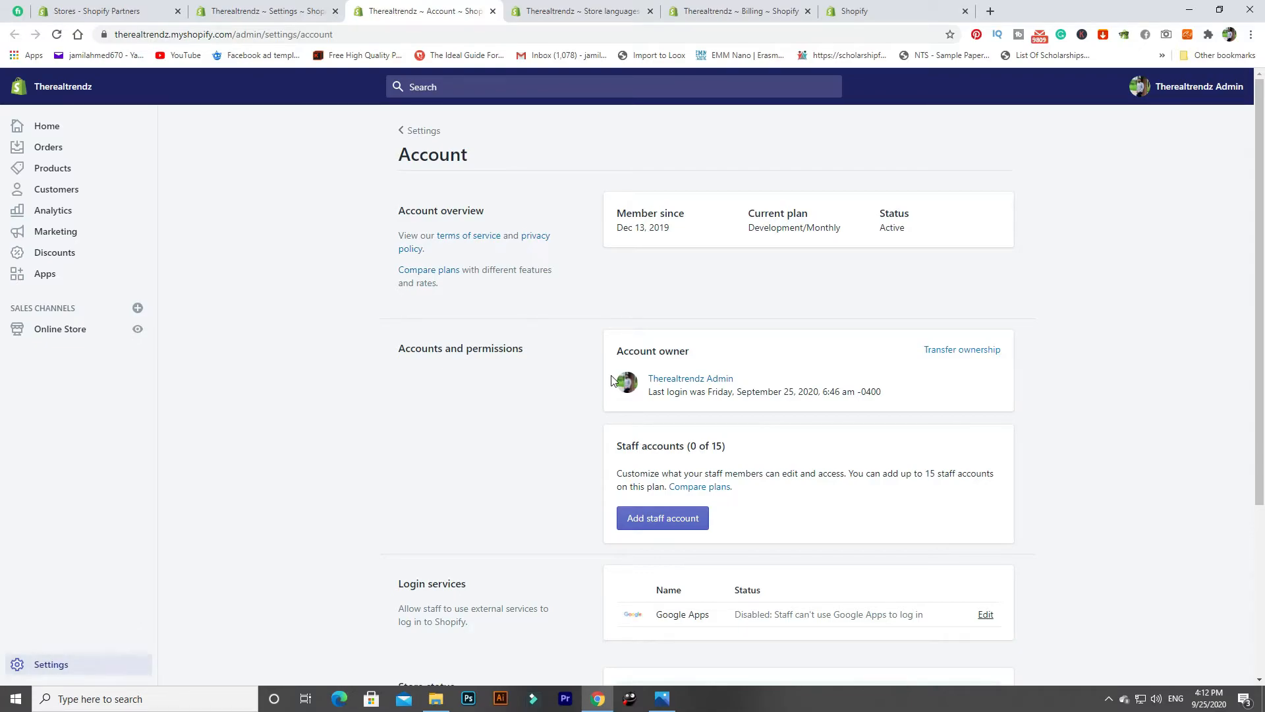
- Start a new staff account and turn off its full permissions
{"action": "left_click", "coordinate": [663, 518]}
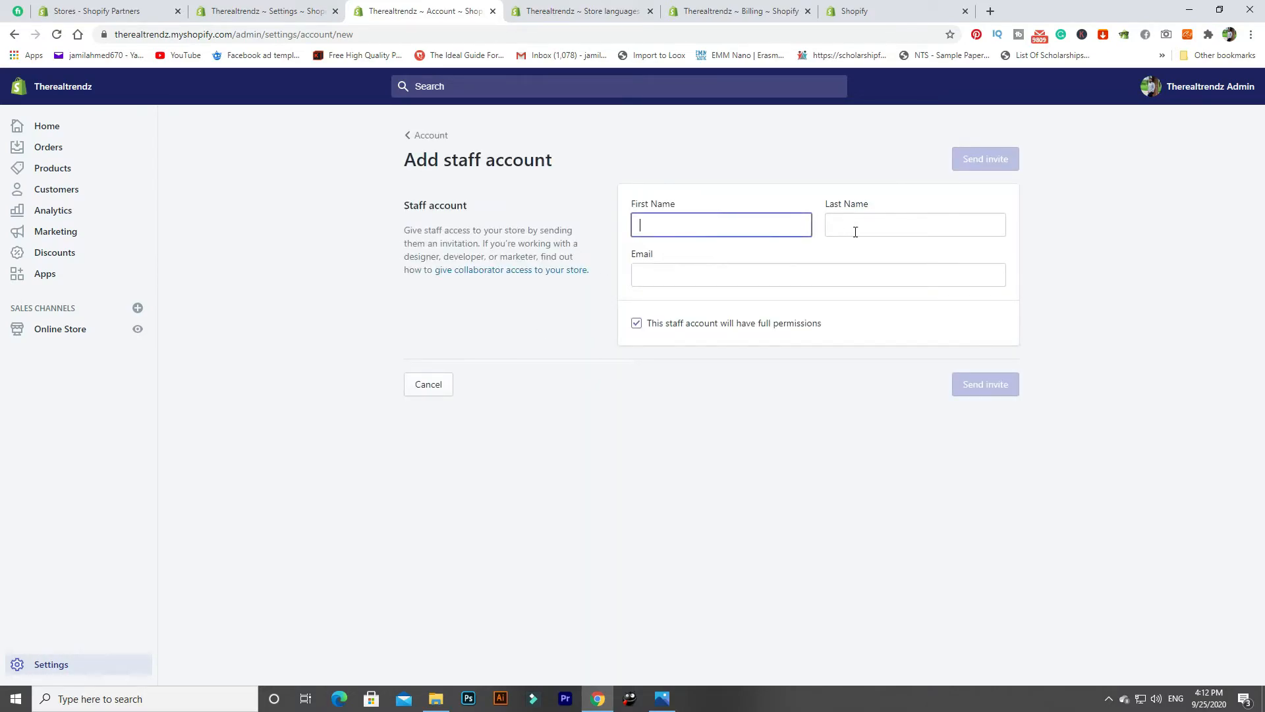
{"action": "left_click", "coordinate": [863, 230]}
{"action": "left_click", "coordinate": [742, 278]}
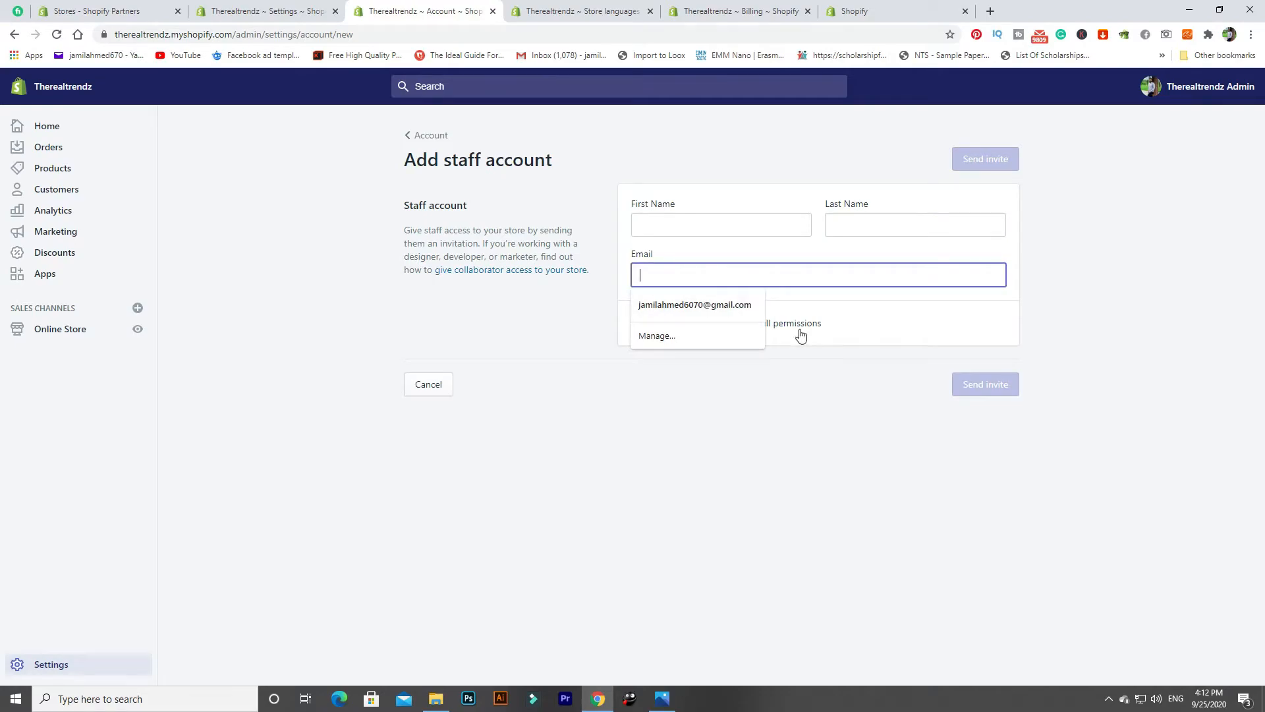
{"action": "left_click", "coordinate": [785, 329]}
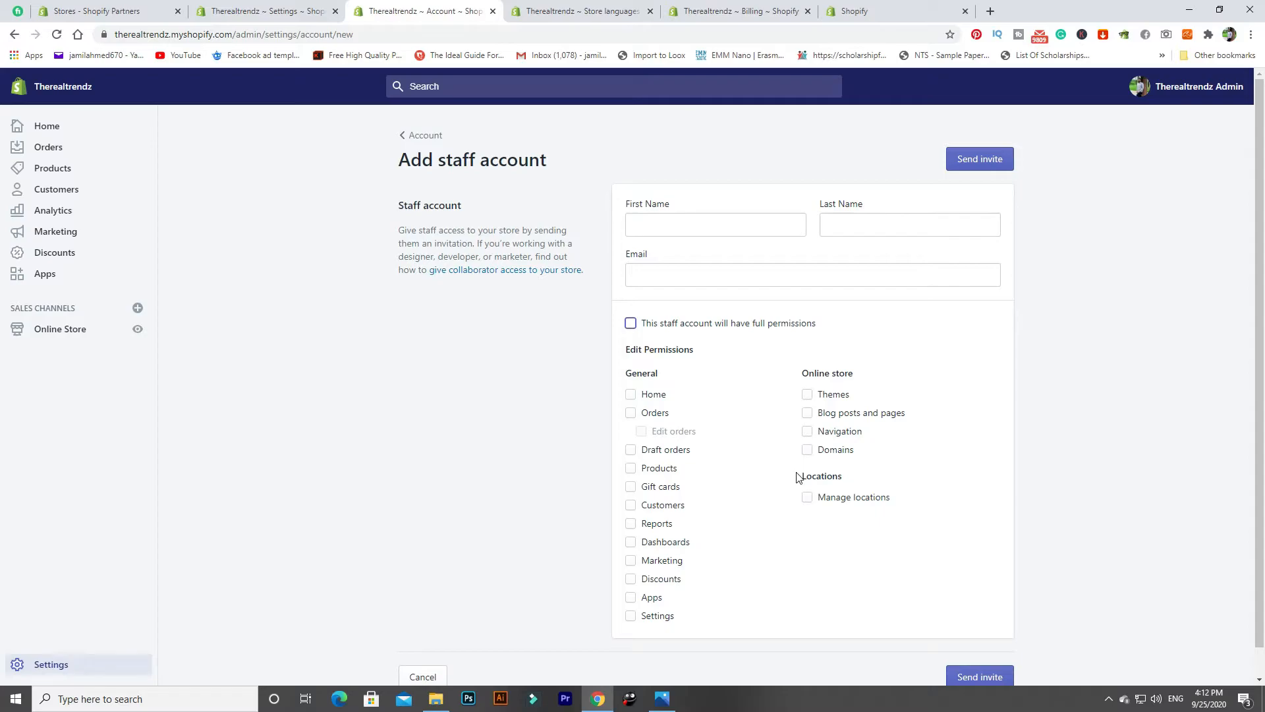
- Grant the staff account Draft orders, Products, Dashboards, Marketing, Discounts, Apps, Settings and Themes permissions, toggling full permissions on and off again
{"action": "left_click", "coordinate": [632, 544]}
{"action": "left_click", "coordinate": [630, 600]}
{"action": "left_click", "coordinate": [631, 524]}
{"action": "left_click", "coordinate": [630, 525]}
{"action": "left_click", "coordinate": [629, 508]}
{"action": "left_click", "coordinate": [631, 542]}
{"action": "left_click", "coordinate": [631, 560]}
{"action": "left_click", "coordinate": [630, 578]}
{"action": "left_click", "coordinate": [631, 600]}
{"action": "left_click", "coordinate": [632, 615]}
{"action": "left_click", "coordinate": [629, 470]}
{"action": "left_click", "coordinate": [629, 451]}
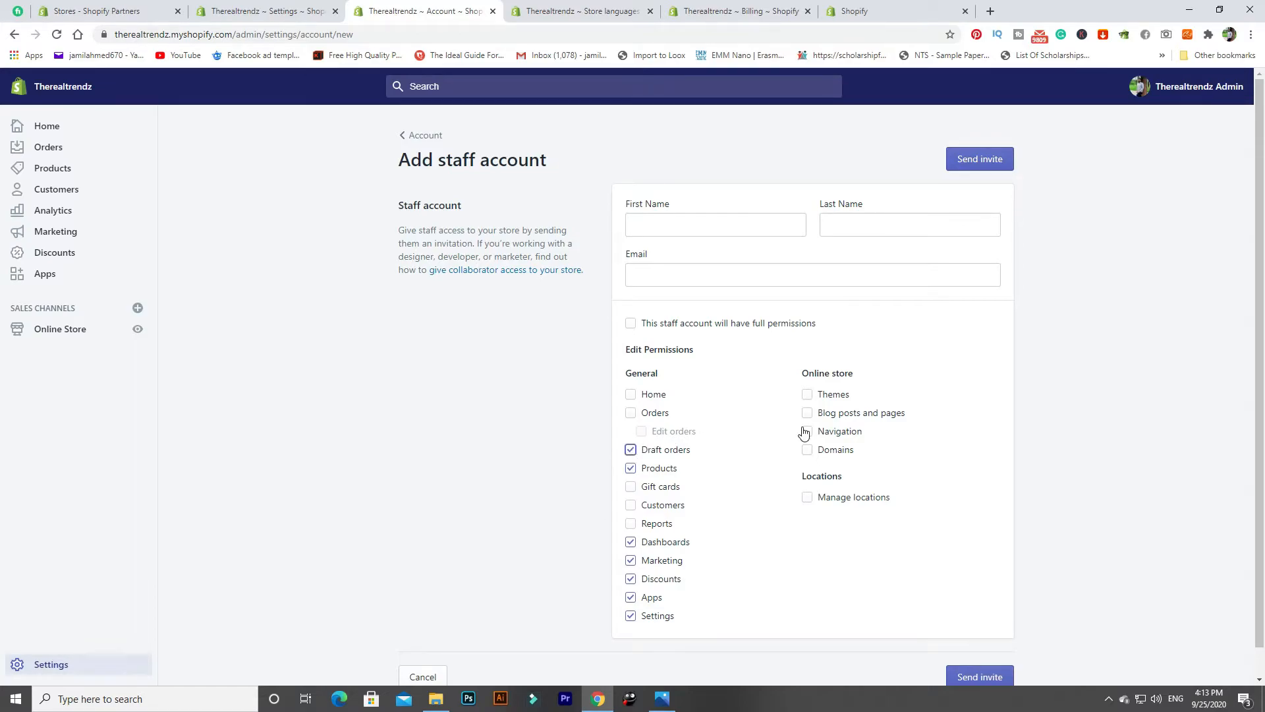
{"action": "left_click", "coordinate": [808, 394]}
{"action": "left_click", "coordinate": [631, 325]}
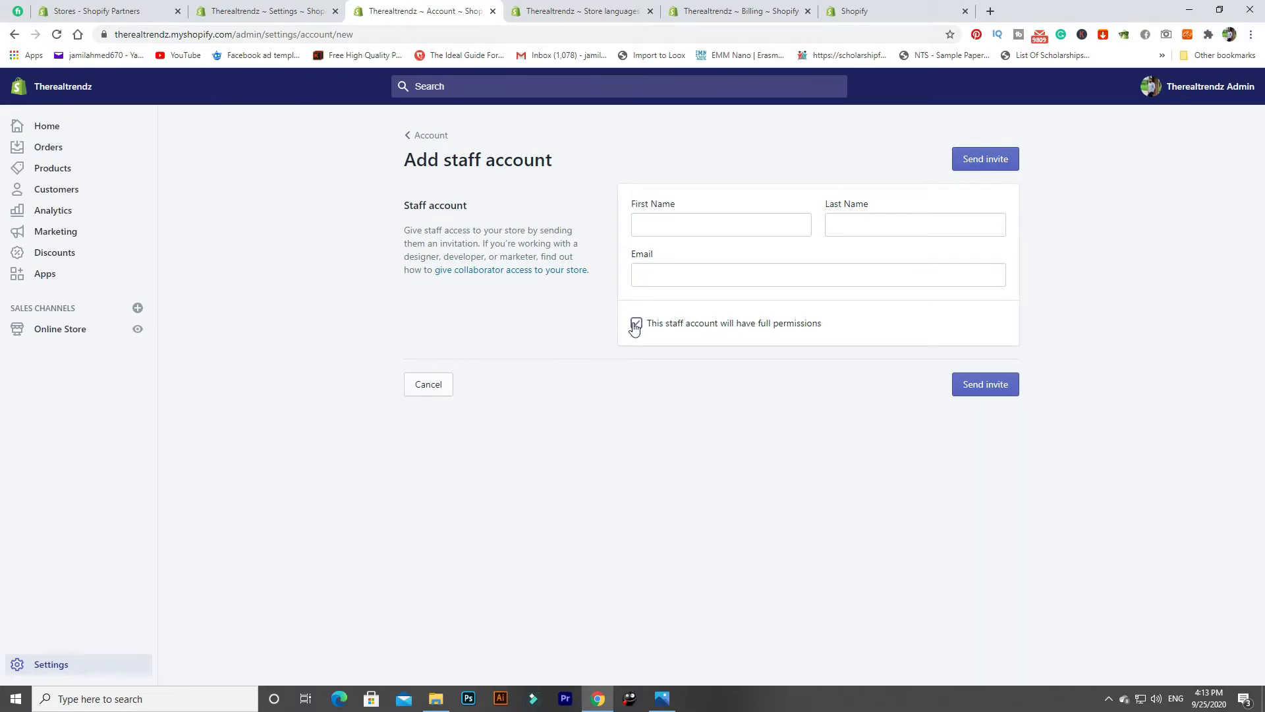
{"action": "left_click", "coordinate": [635, 324]}
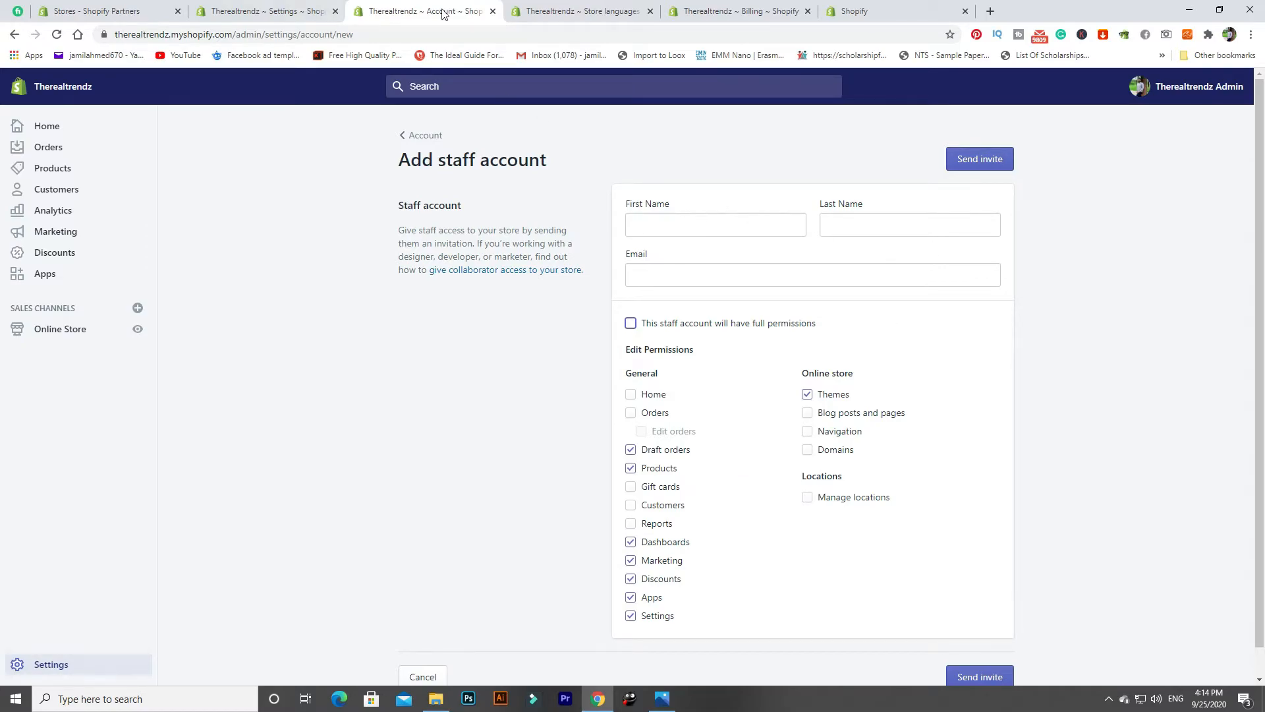
- Leave the staff account form without sending an invite and review the Account page's login services and store status options
{"action": "left_click", "coordinate": [269, 8]}
{"action": "left_click", "coordinate": [401, 8]}
{"action": "left_click", "coordinate": [14, 36]}
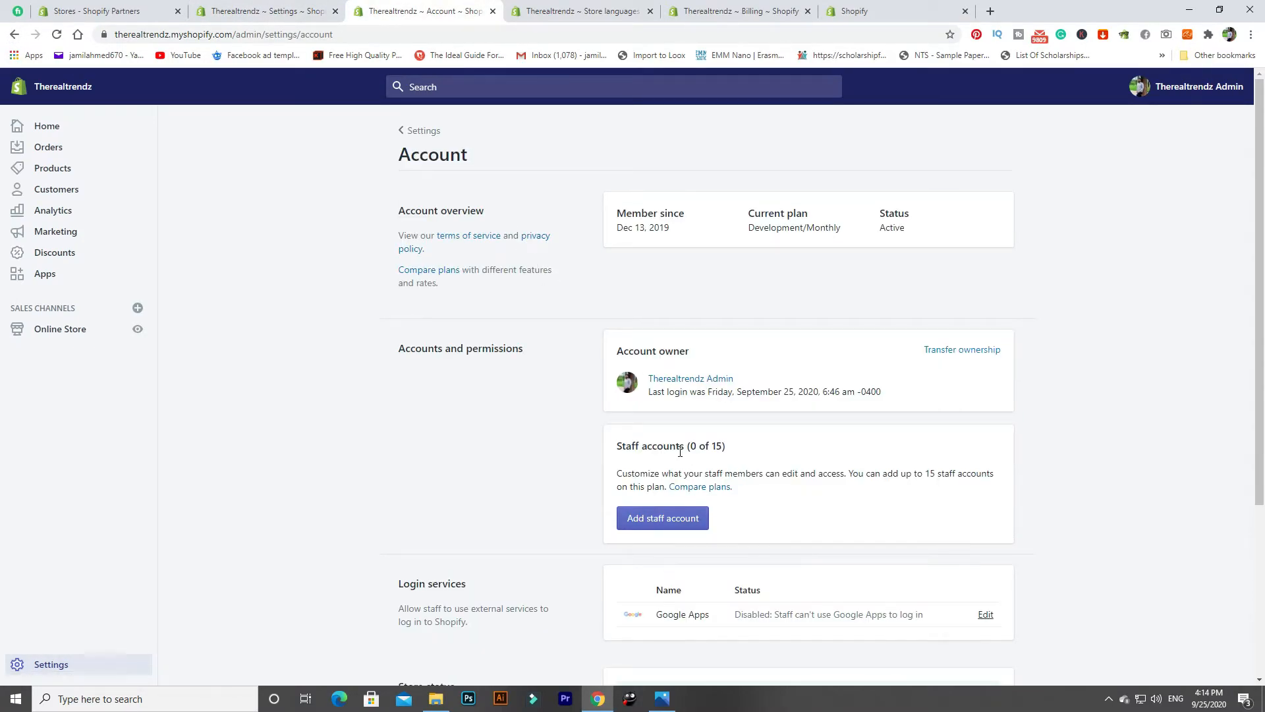
{"action": "scroll", "coordinate": [680, 452], "scroll_direction": "down", "scroll_amount": 2}
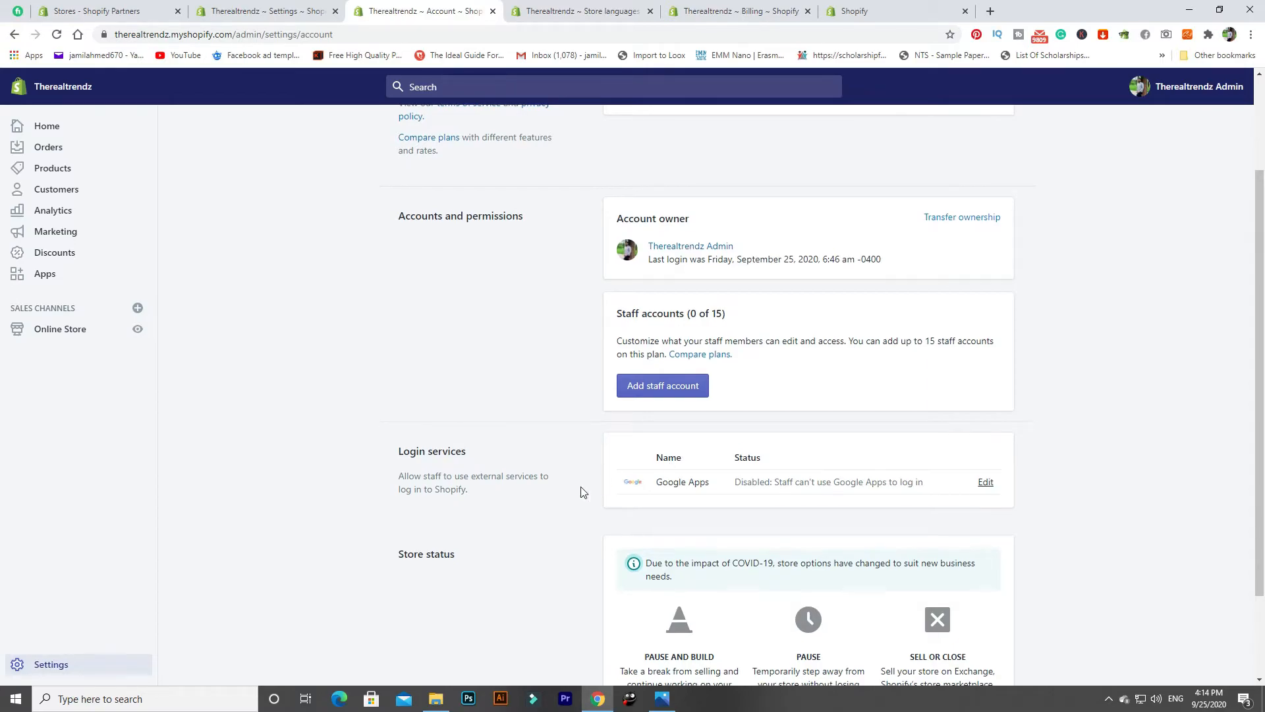
{"action": "scroll", "coordinate": [495, 499], "scroll_direction": "down", "scroll_amount": 2}
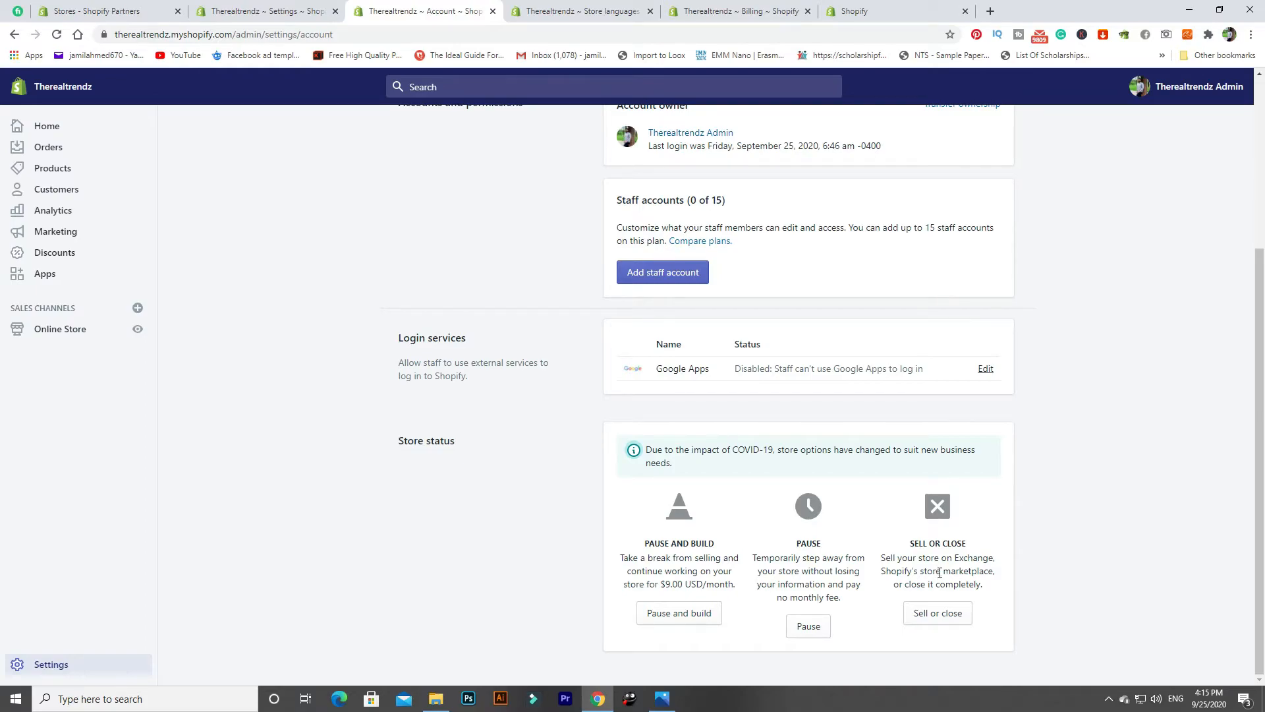
- Open the sell-store option, examine the Exchange Marketplace installation permissions, and close both without installing
{"action": "left_click", "coordinate": [949, 619]}
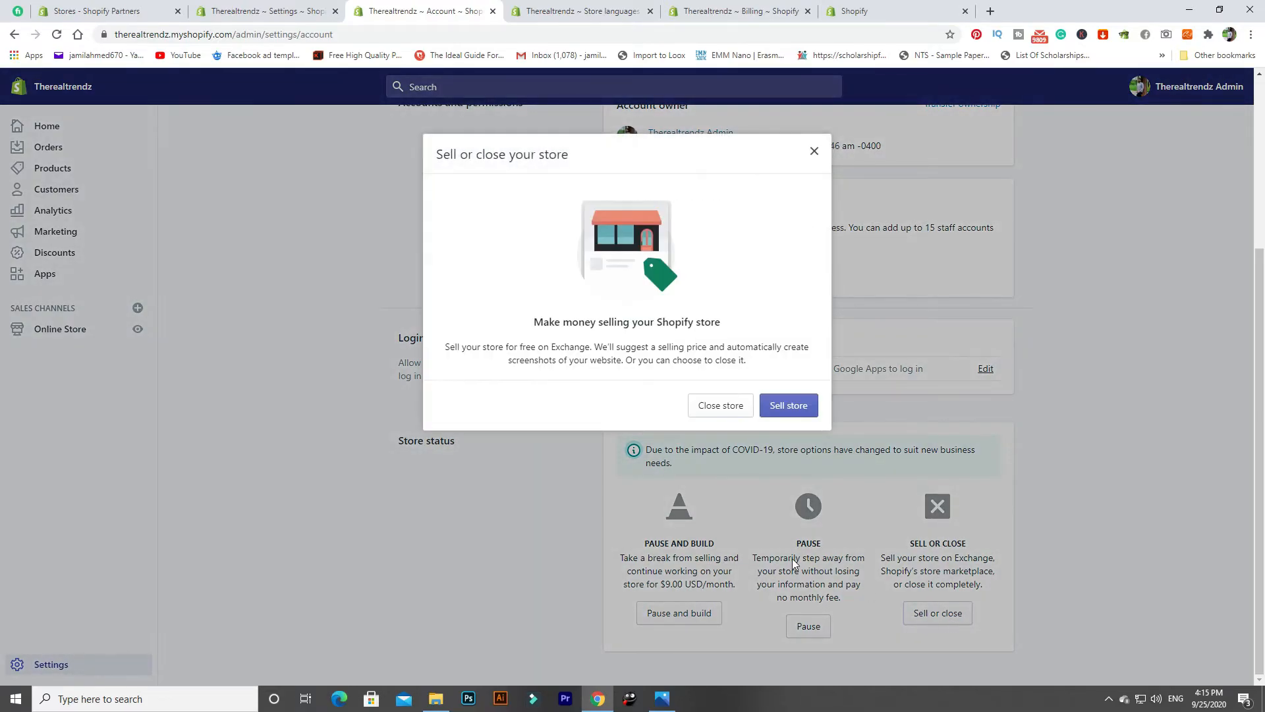
{"action": "left_click", "coordinate": [796, 404]}
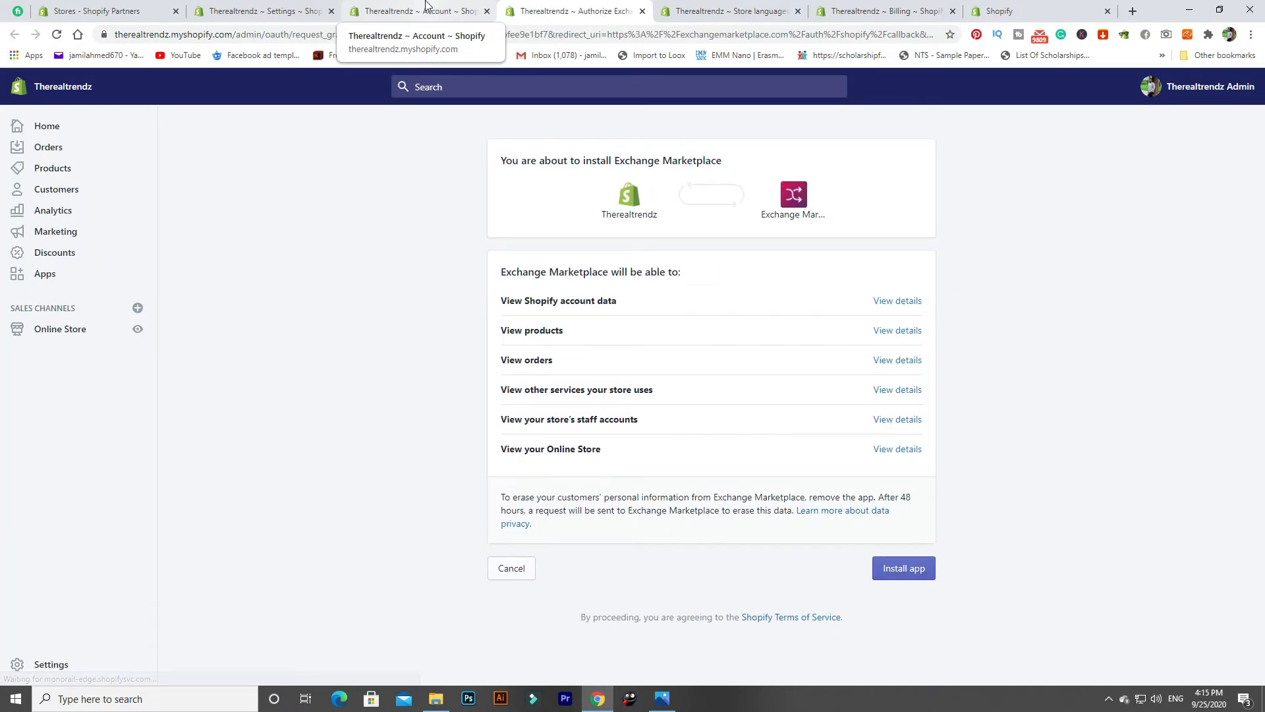
{"action": "left_click_drag", "start_coordinate": [793, 176], "coordinate": [800, 185]}
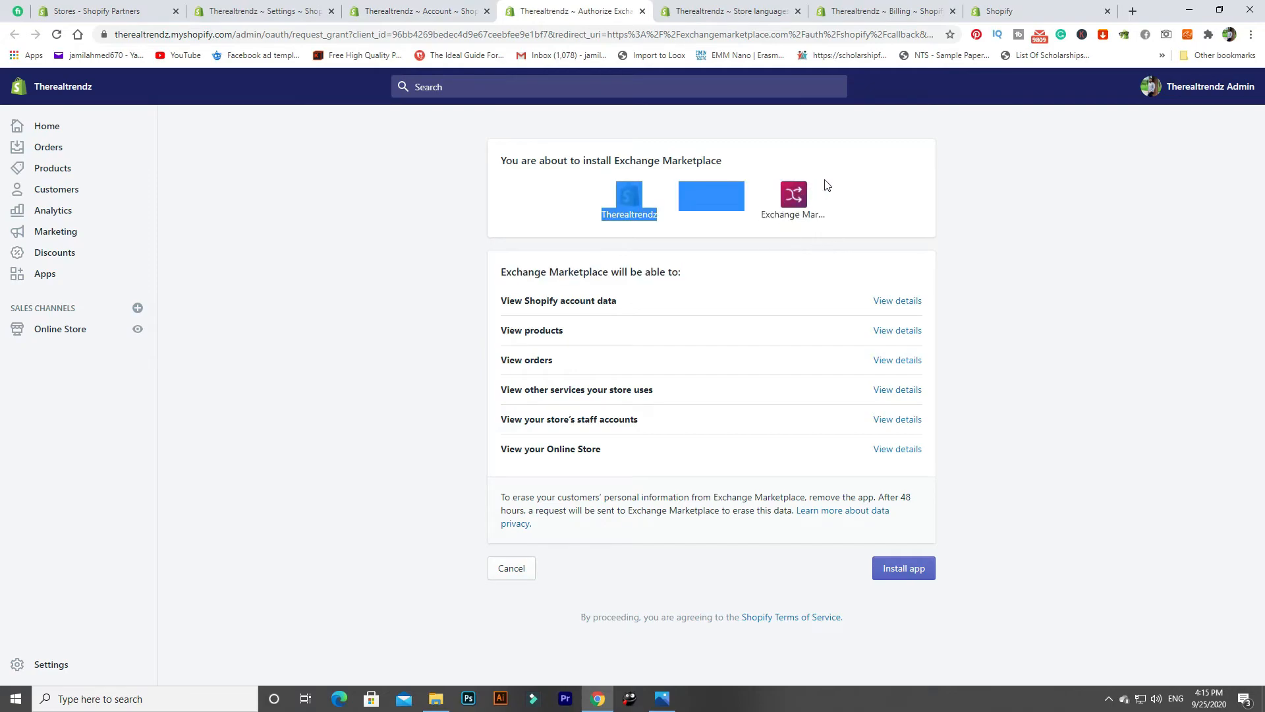
{"action": "left_click", "coordinate": [828, 186]}
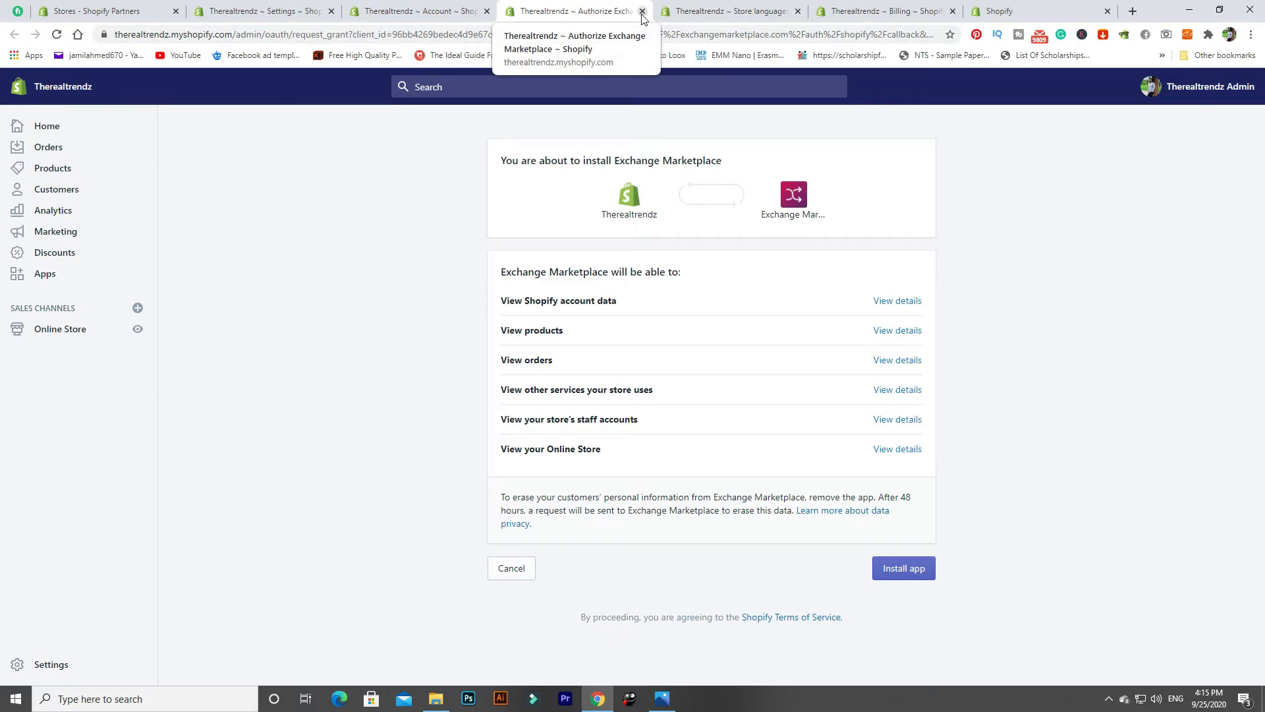
{"action": "left_click_drag", "start_coordinate": [593, 198], "coordinate": [796, 201]}
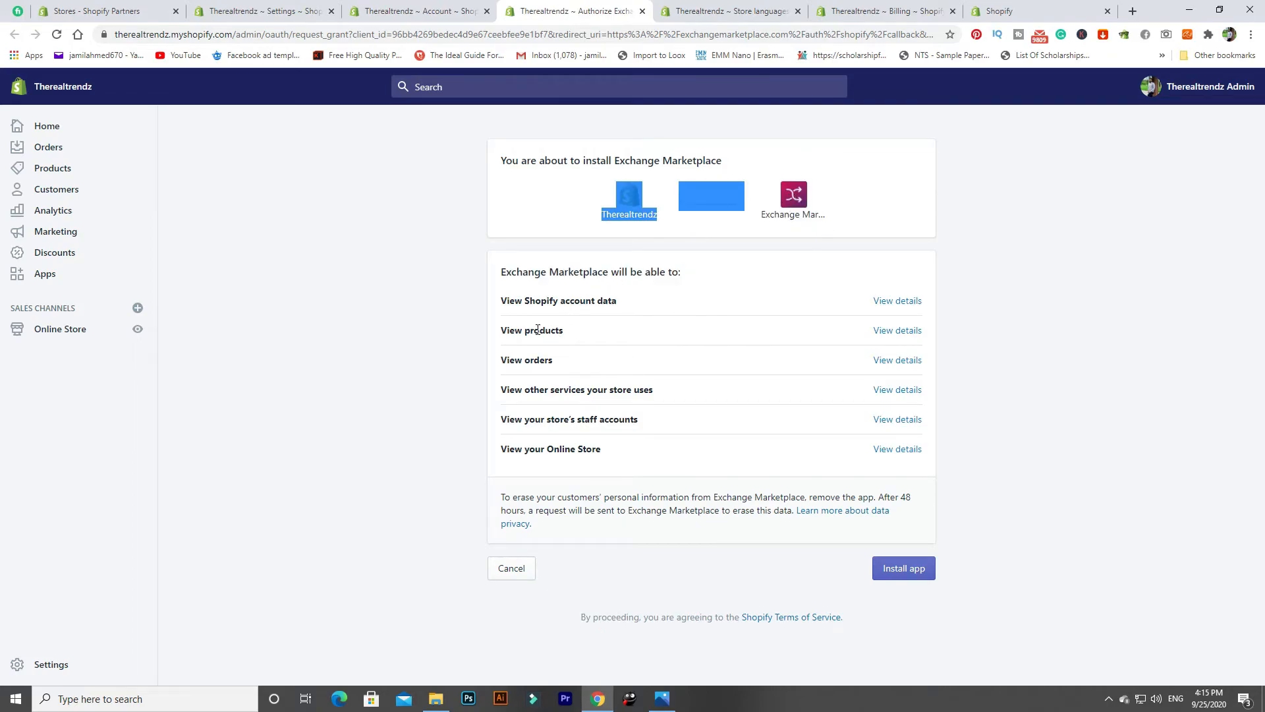
{"action": "left_click", "coordinate": [642, 11]}
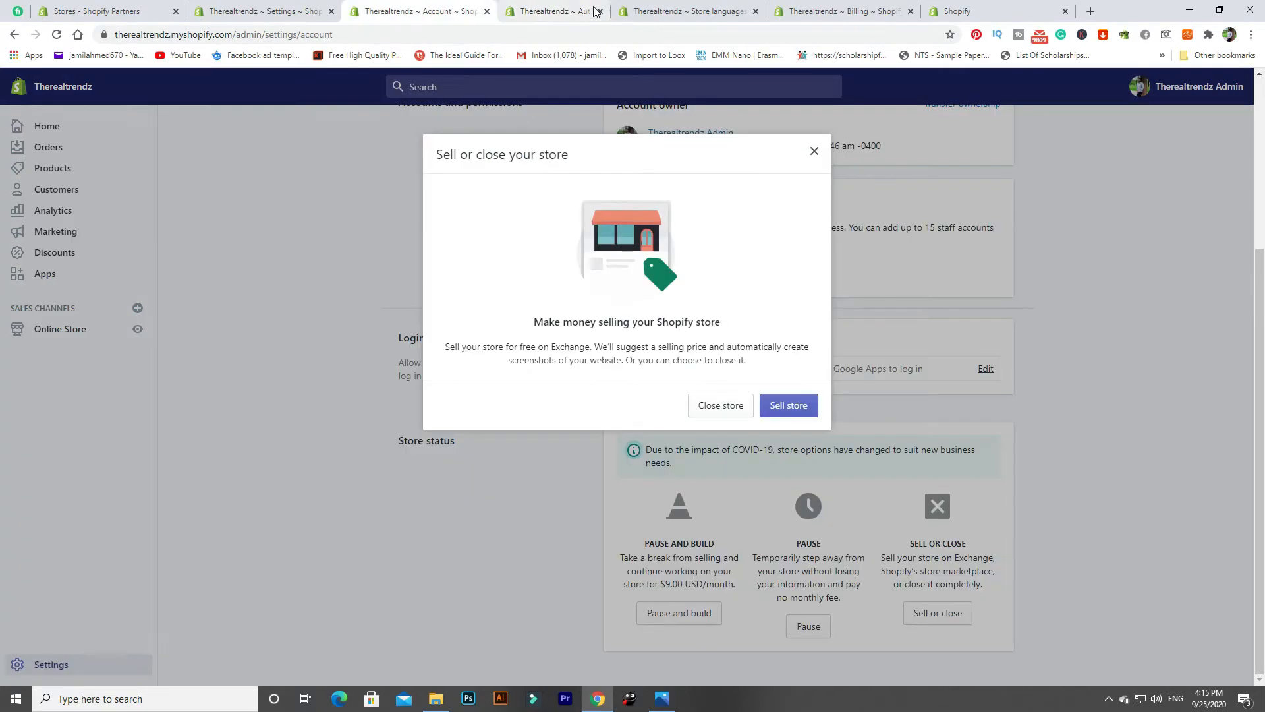
{"action": "left_click", "coordinate": [814, 151]}
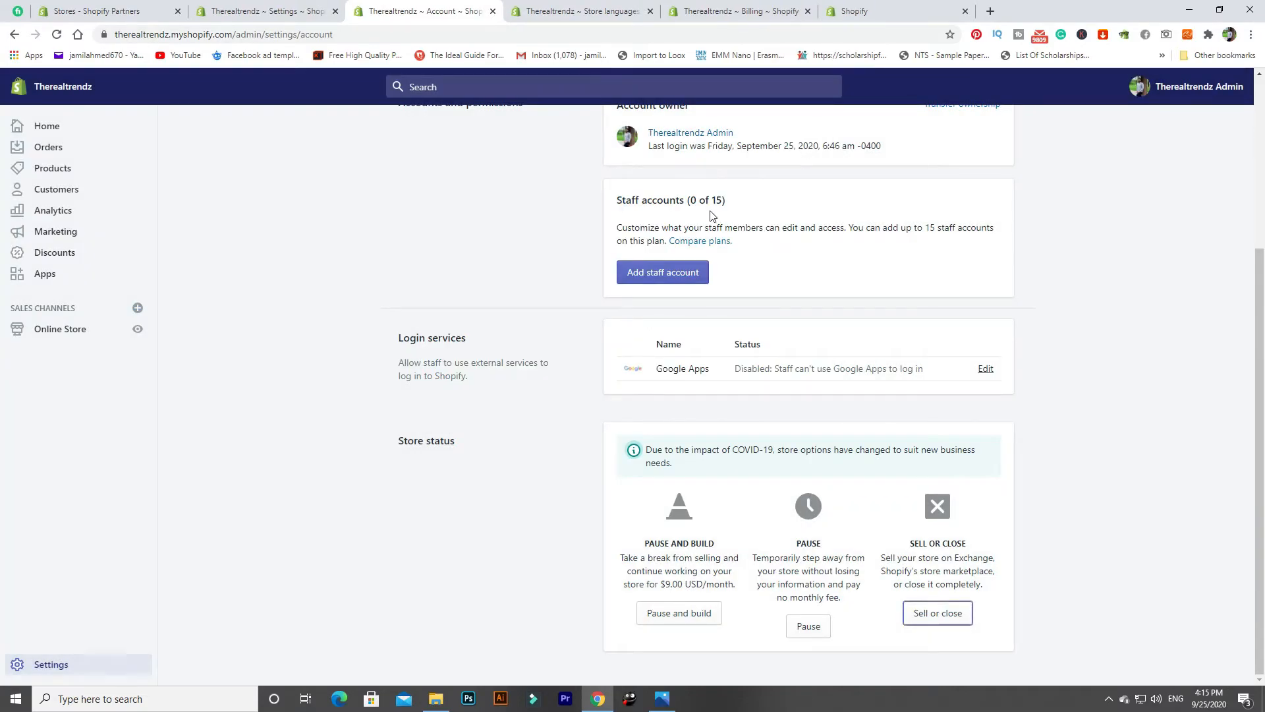
- Close the Account page and save English as the theme language from the Store languages settings
{"action": "left_click", "coordinate": [567, 10]}
{"action": "left_click", "coordinate": [484, 10]}
{"action": "left_click", "coordinate": [492, 11]}
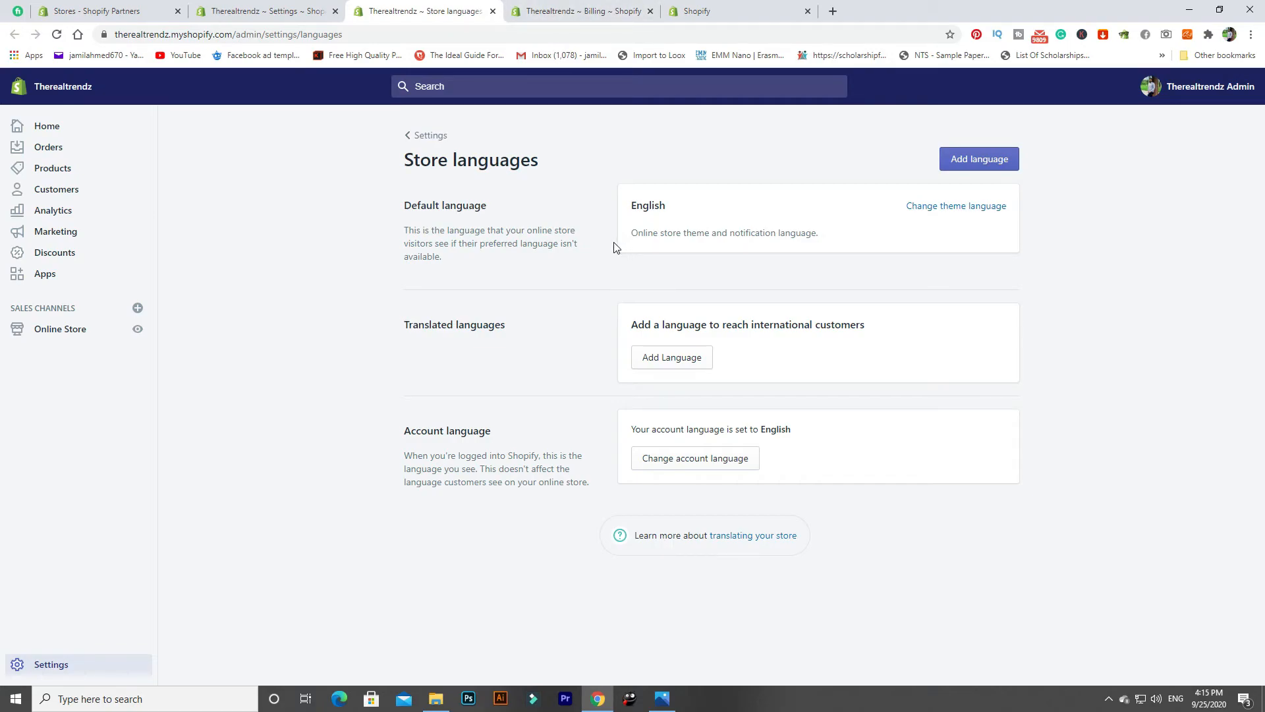
{"action": "left_click", "coordinate": [950, 206]}
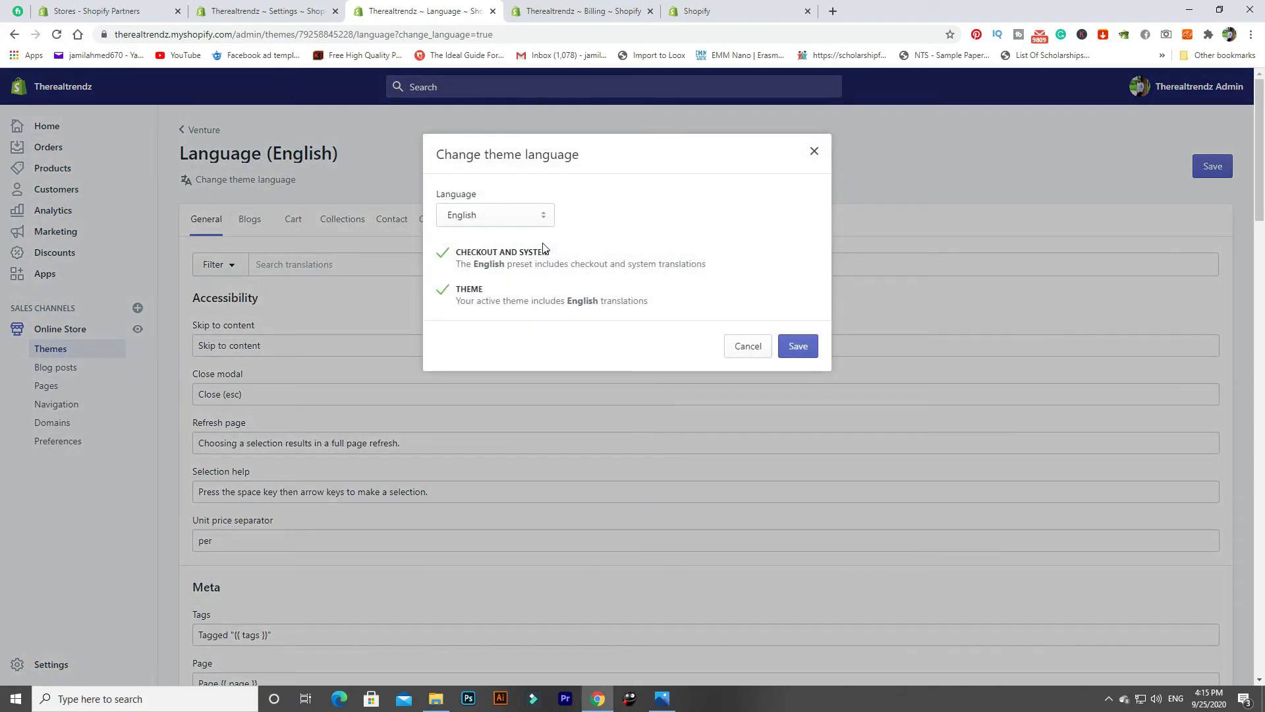
{"action": "left_click", "coordinate": [796, 345]}
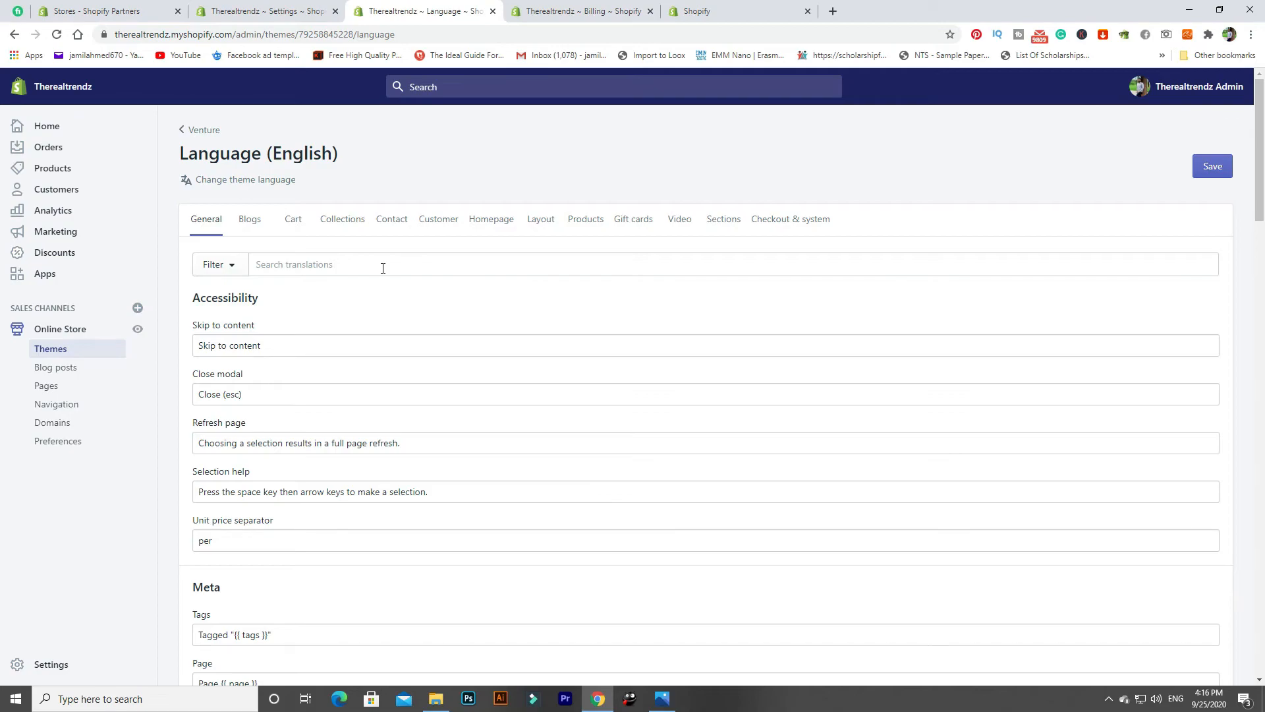
- Return to the Store languages settings, then add and publish Akan as a translated language
{"action": "left_click", "coordinate": [15, 36]}
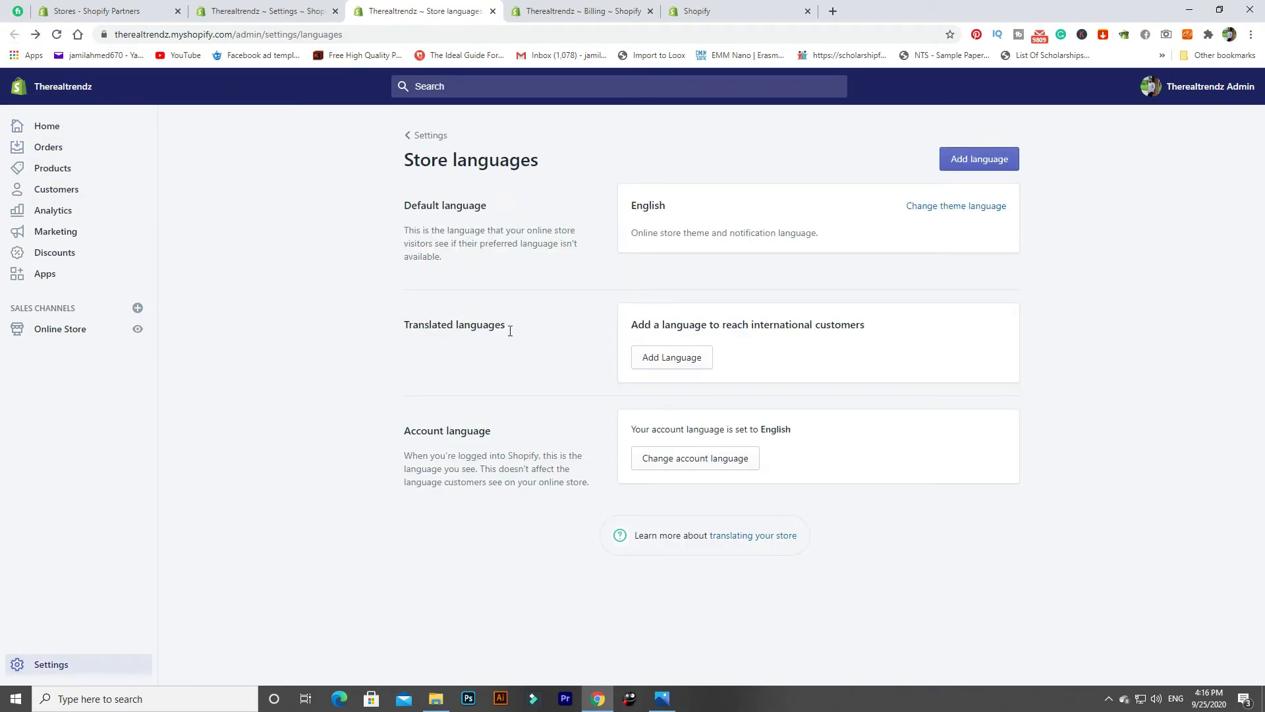
{"action": "left_click", "coordinate": [672, 357]}
{"action": "left_click", "coordinate": [599, 386]}
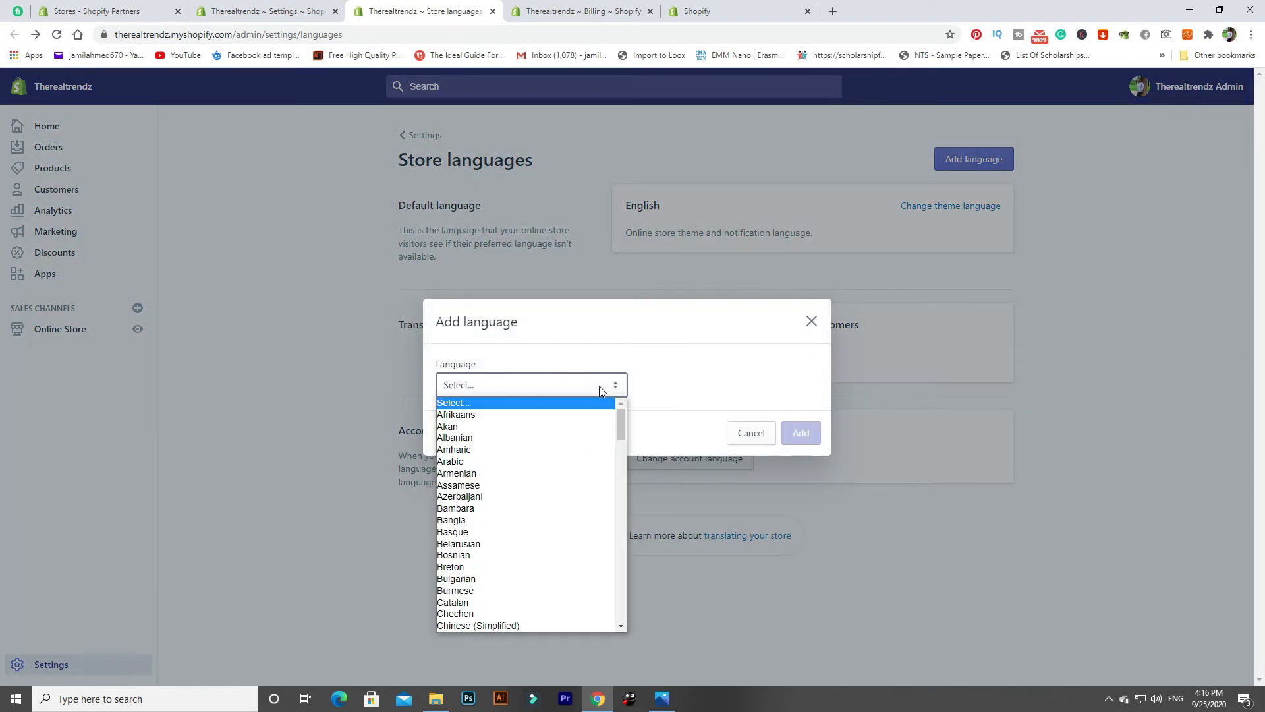
{"action": "left_click", "coordinate": [527, 426]}
{"action": "left_click", "coordinate": [801, 433]}
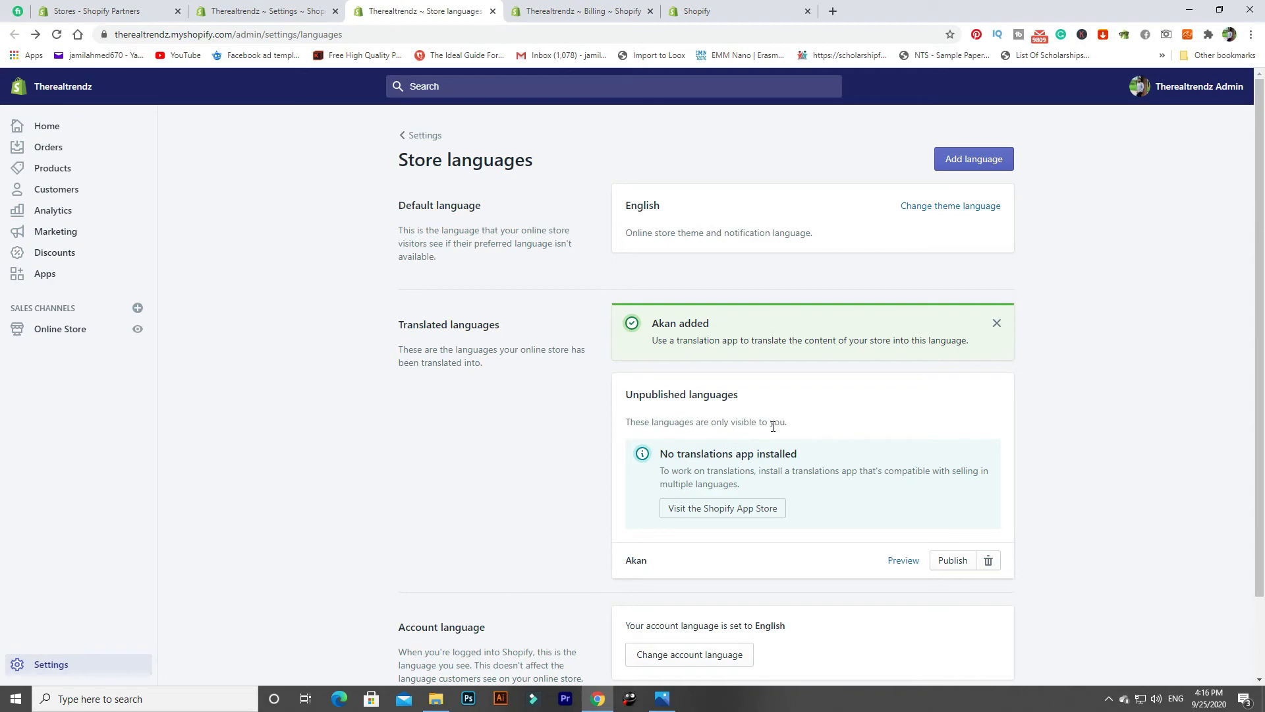
{"action": "left_click", "coordinate": [949, 560]}
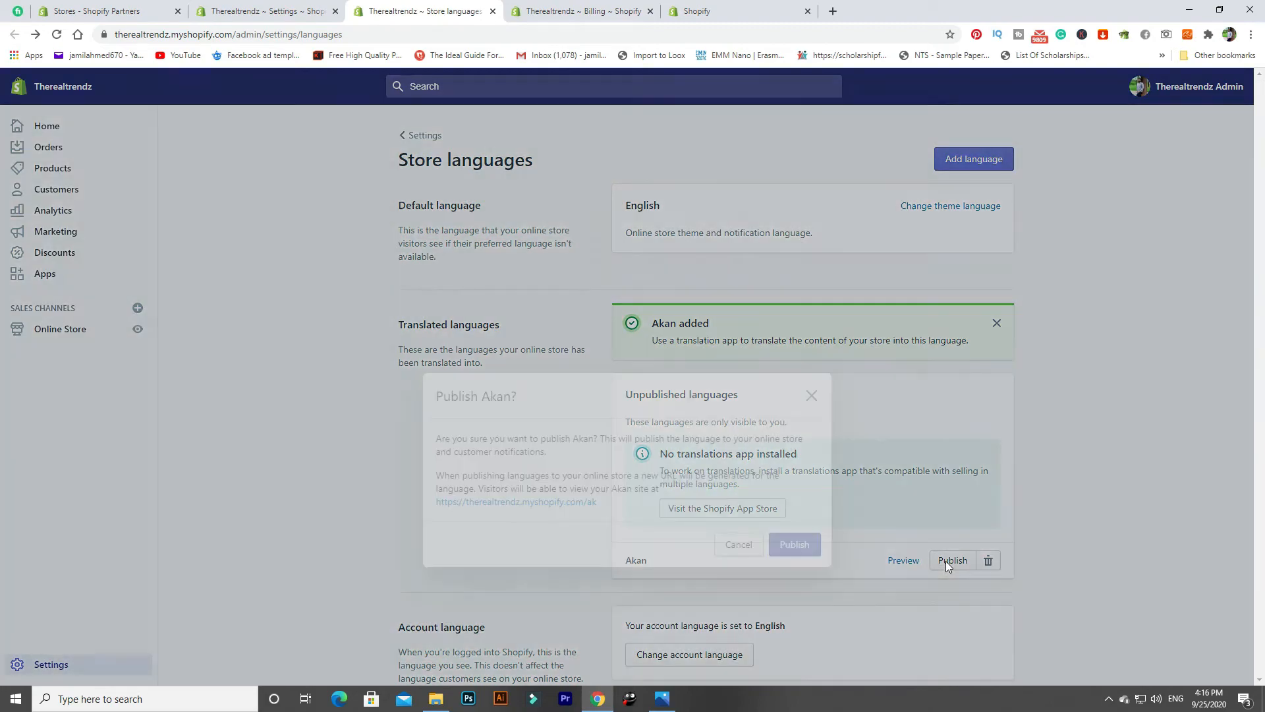
{"action": "left_click", "coordinate": [792, 452]}
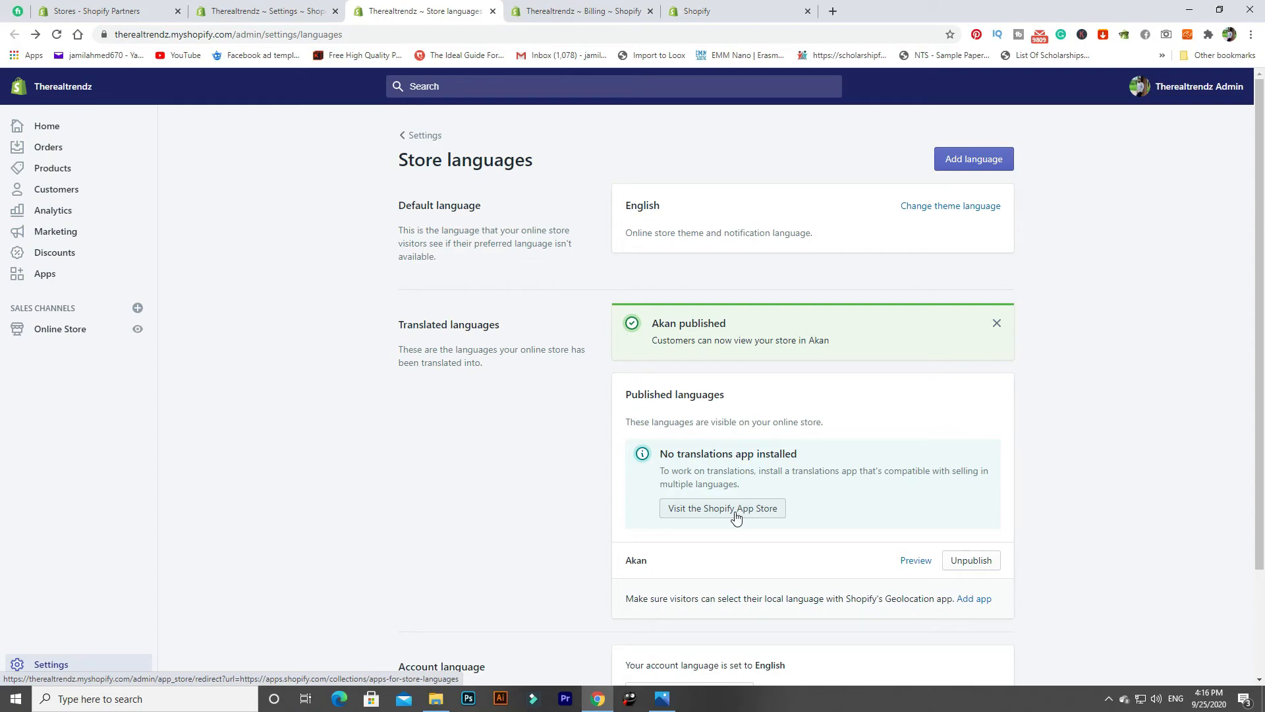
- Open the account language change page from the Store languages settings and close it without changing the language
{"action": "left_click", "coordinate": [692, 13]}
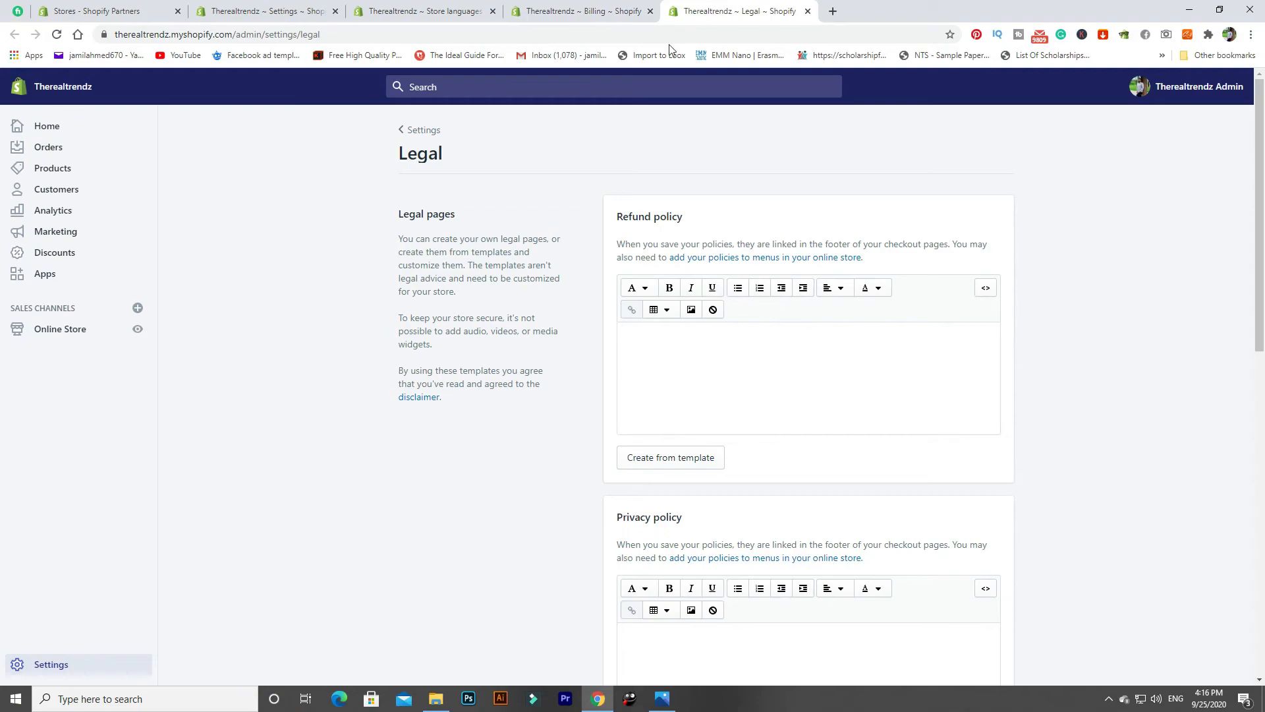
{"action": "left_click", "coordinate": [425, 11]}
{"action": "scroll", "coordinate": [481, 303], "scroll_direction": "down", "scroll_amount": 2}
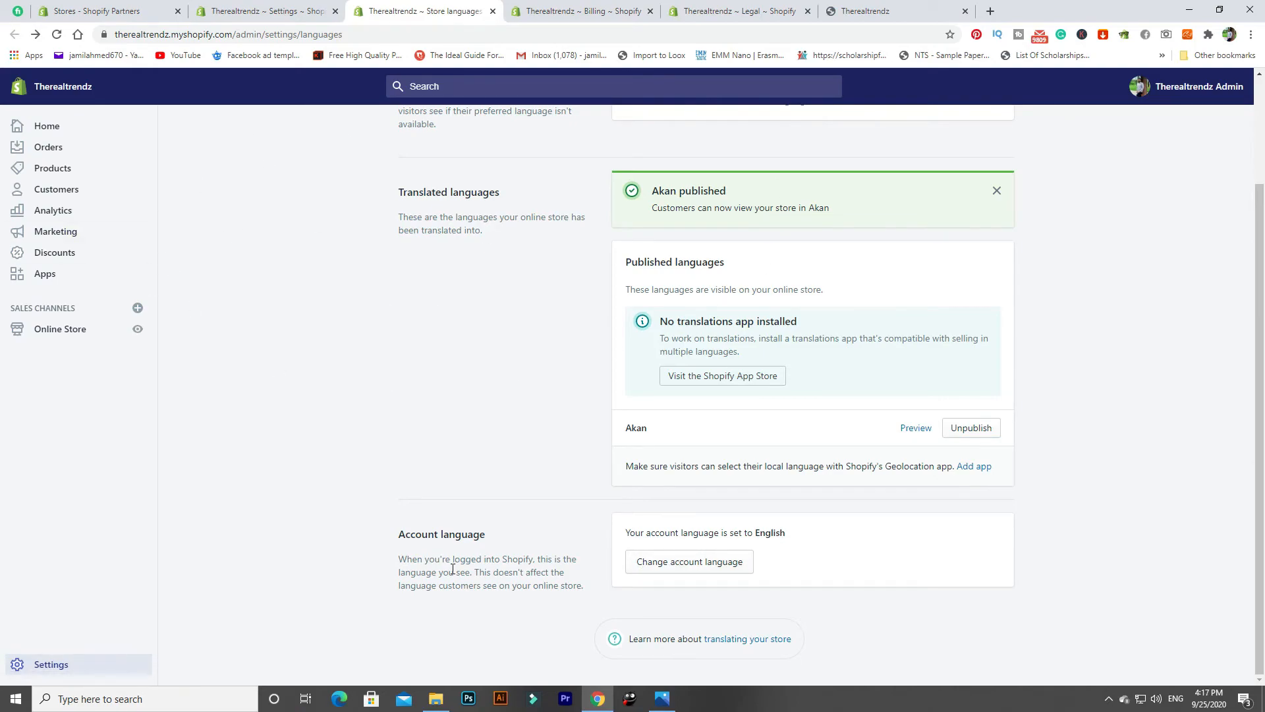
{"action": "left_click", "coordinate": [670, 562]}
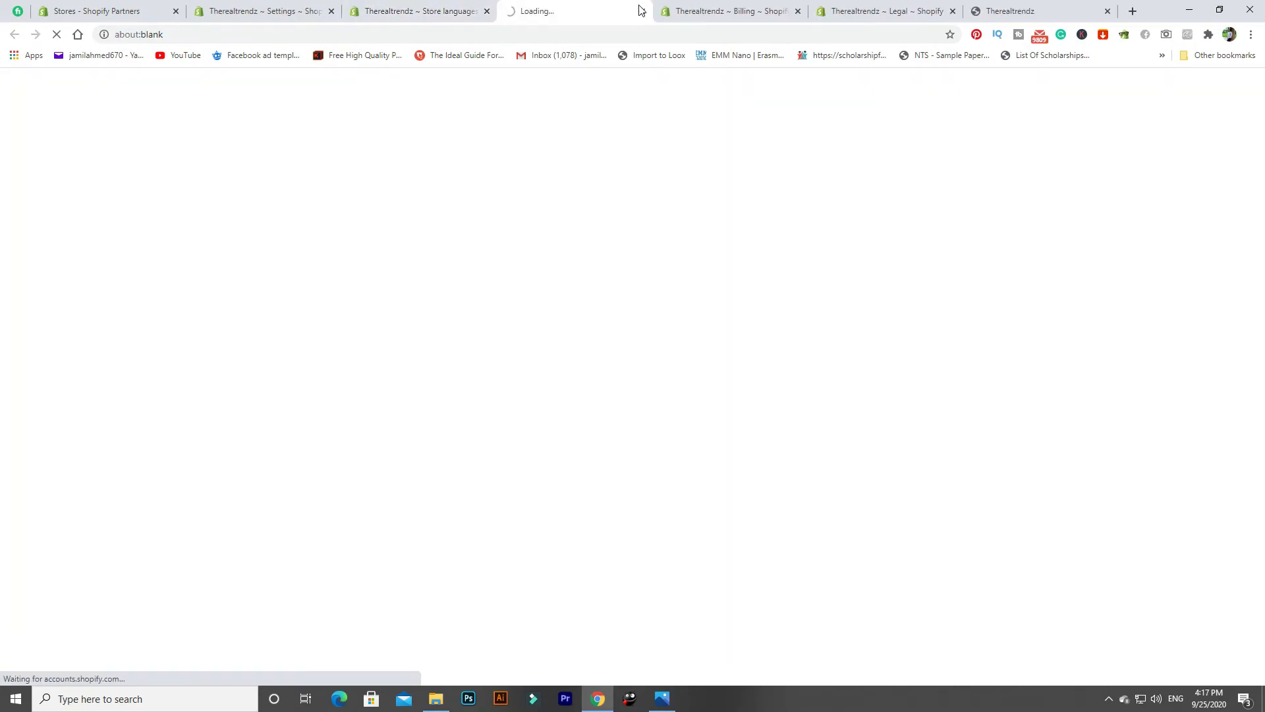
{"action": "left_click", "coordinate": [641, 10]}
{"action": "left_click", "coordinate": [524, 7]}
{"action": "left_click", "coordinate": [469, 8]}
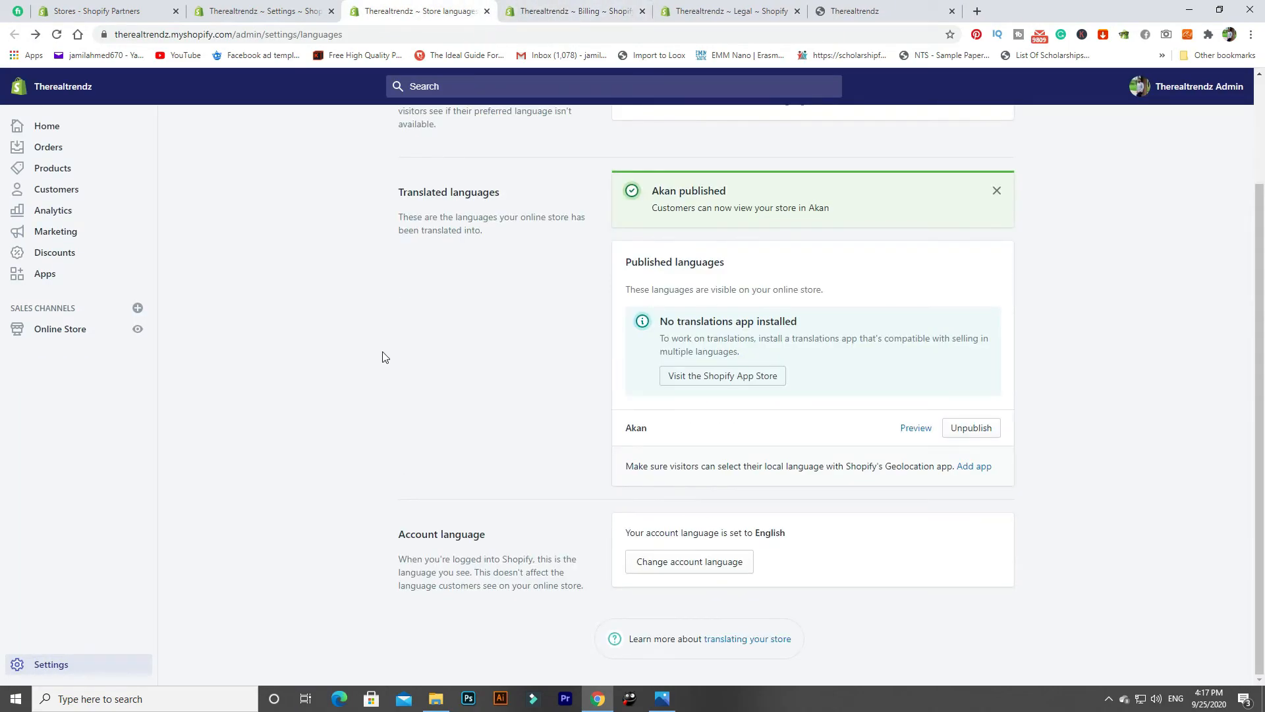
{"action": "scroll", "coordinate": [366, 366], "scroll_direction": "up", "scroll_amount": 3}
- Review the online store's home page in the open preview with the preview bar dismissed
{"action": "left_click", "coordinate": [865, 10]}
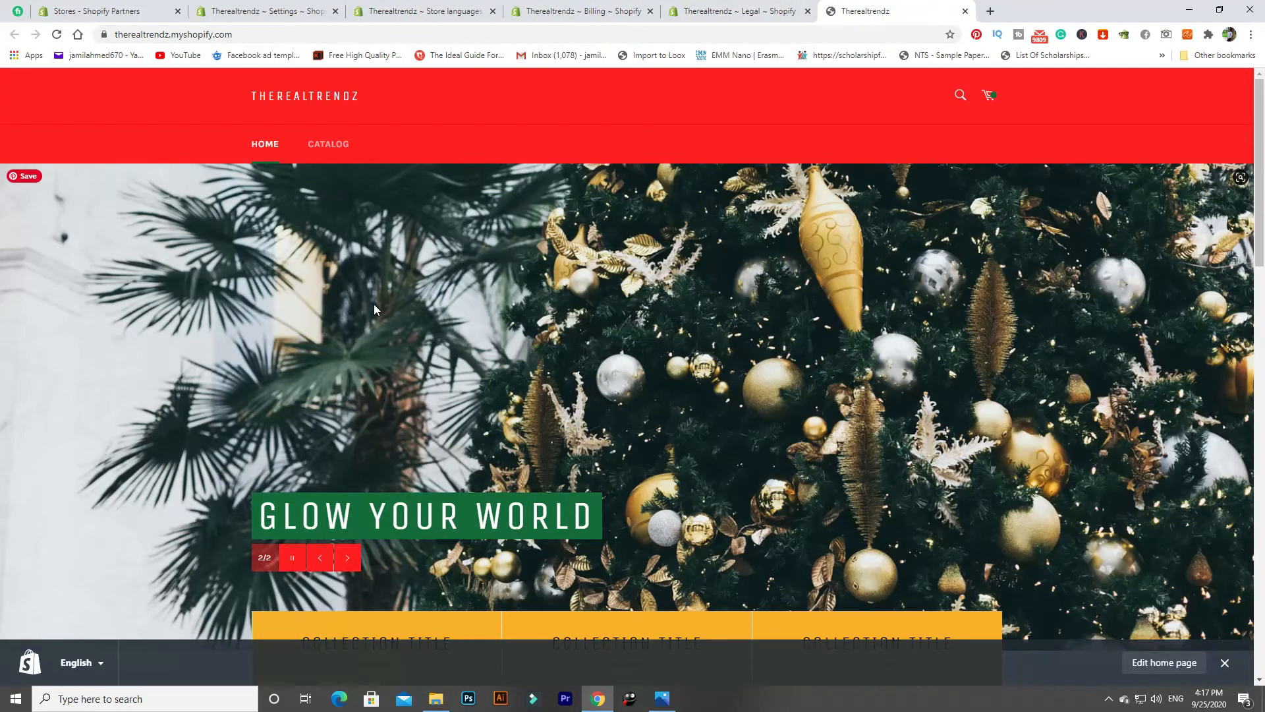
{"action": "left_click", "coordinate": [1224, 662]}
{"action": "scroll", "coordinate": [983, 579], "scroll_direction": "down", "scroll_amount": 4}
{"action": "scroll", "coordinate": [982, 579], "scroll_direction": "up", "scroll_amount": 4}
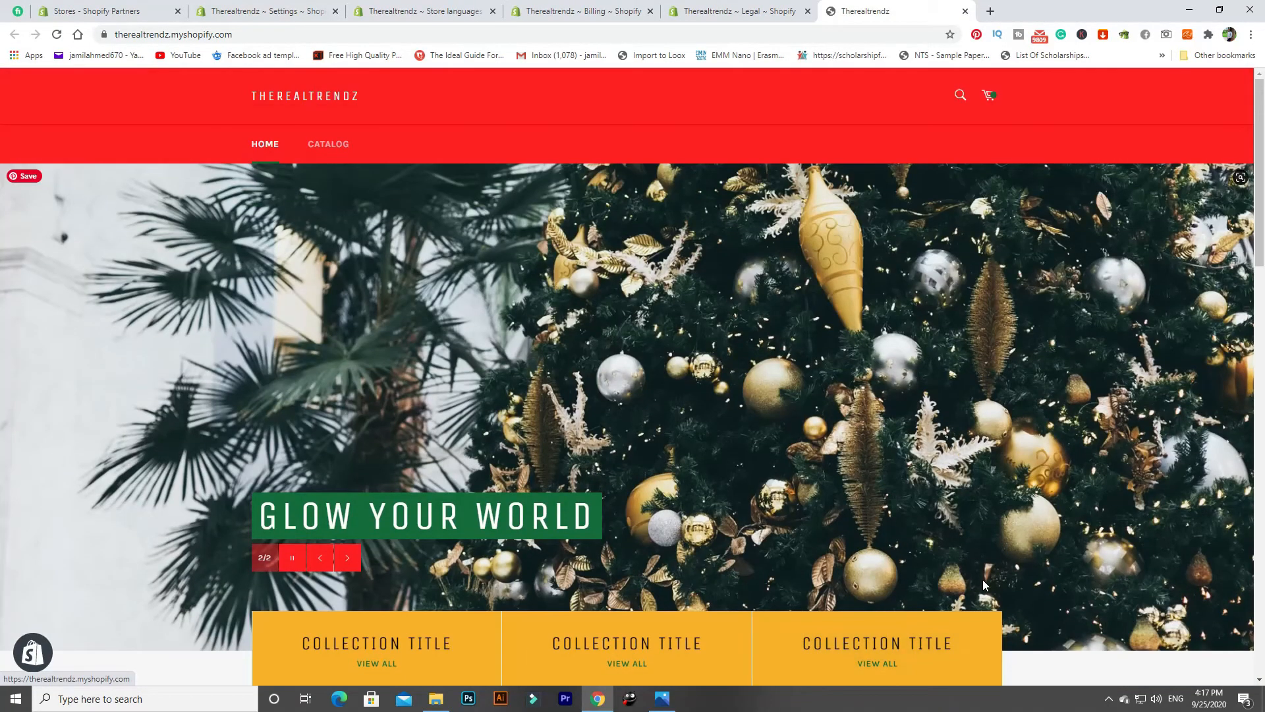
{"action": "scroll", "coordinate": [703, 399], "scroll_direction": "down", "scroll_amount": 10}
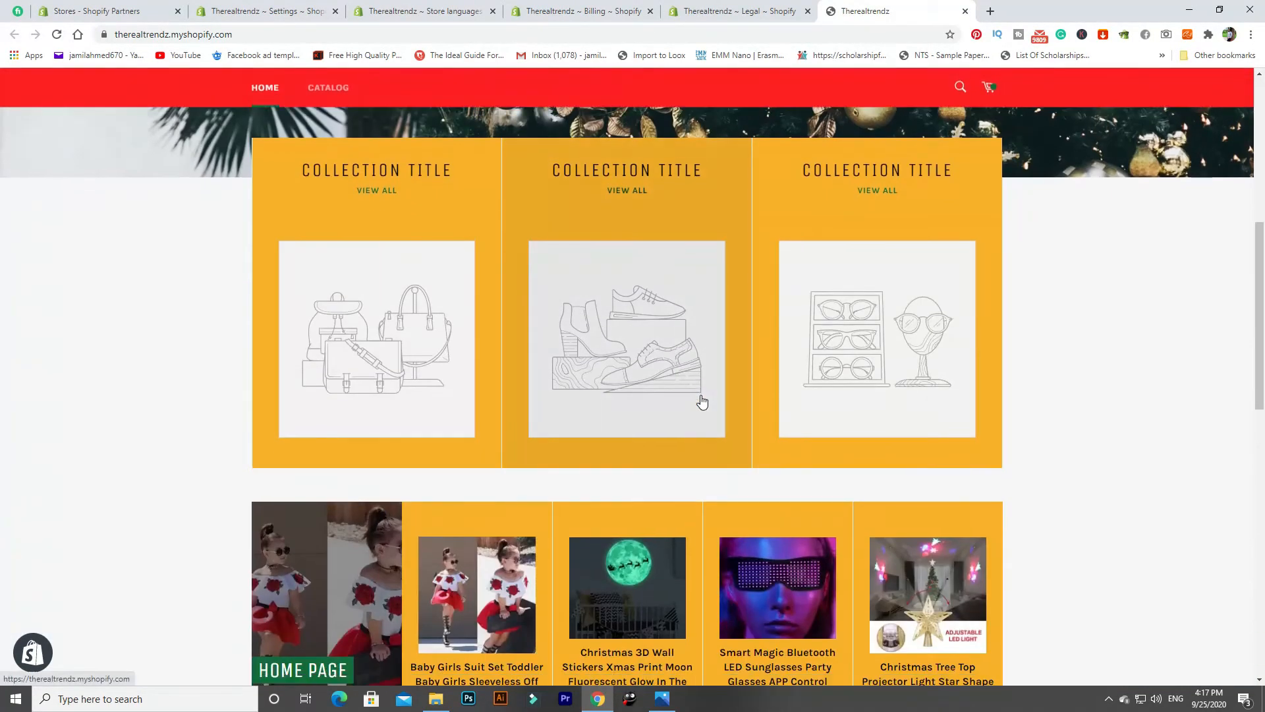
{"action": "scroll", "coordinate": [702, 402], "scroll_direction": "down", "scroll_amount": 3}
{"action": "scroll", "coordinate": [702, 402], "scroll_direction": "up", "scroll_amount": 13}
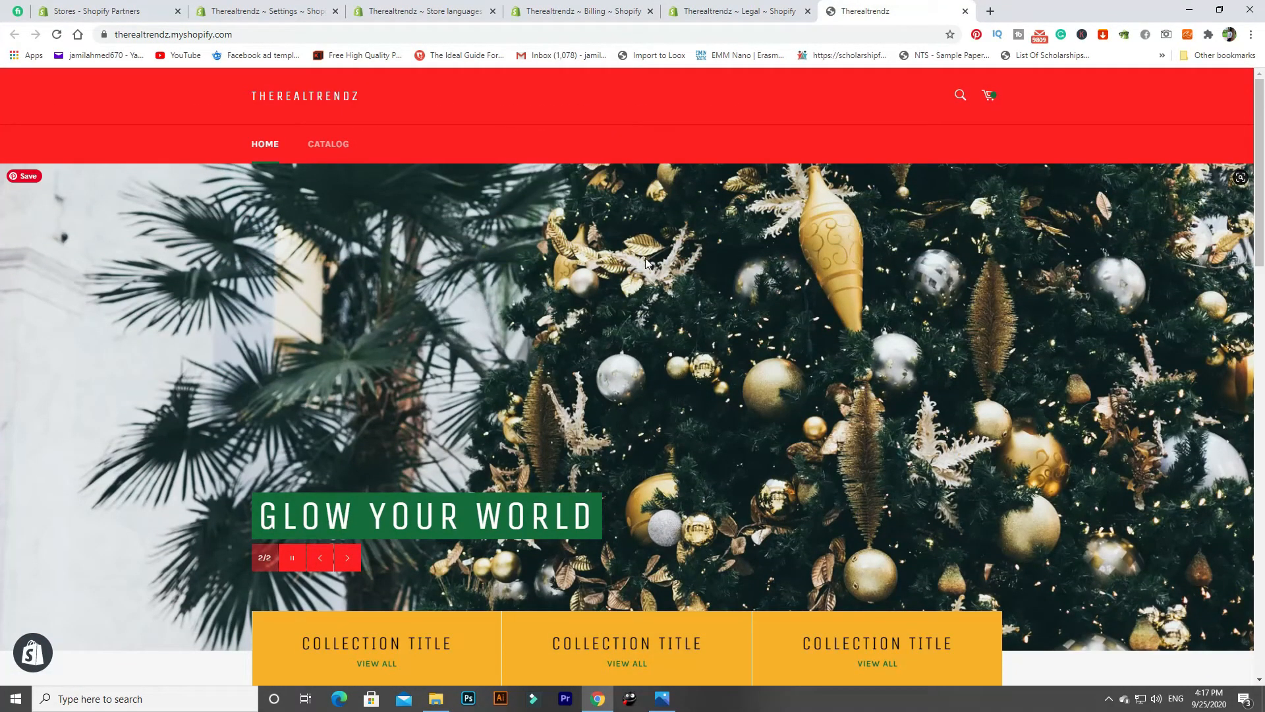
- Close the Store languages page, then review the payment methods, bills and finance overview in the Billing settings before closing them
{"action": "left_click", "coordinate": [567, 10]}
{"action": "left_click", "coordinate": [403, 10]}
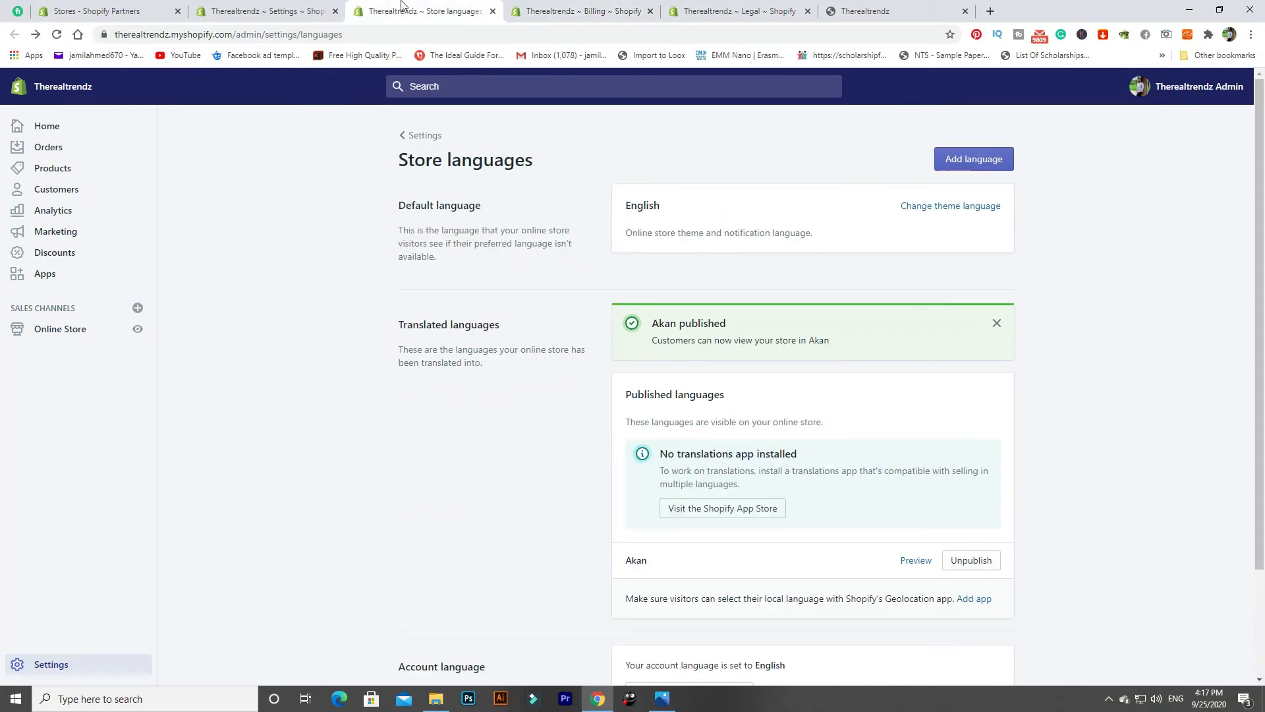
{"action": "left_click", "coordinate": [295, 8]}
{"action": "left_click", "coordinate": [357, 8]}
{"action": "left_click", "coordinate": [492, 11]}
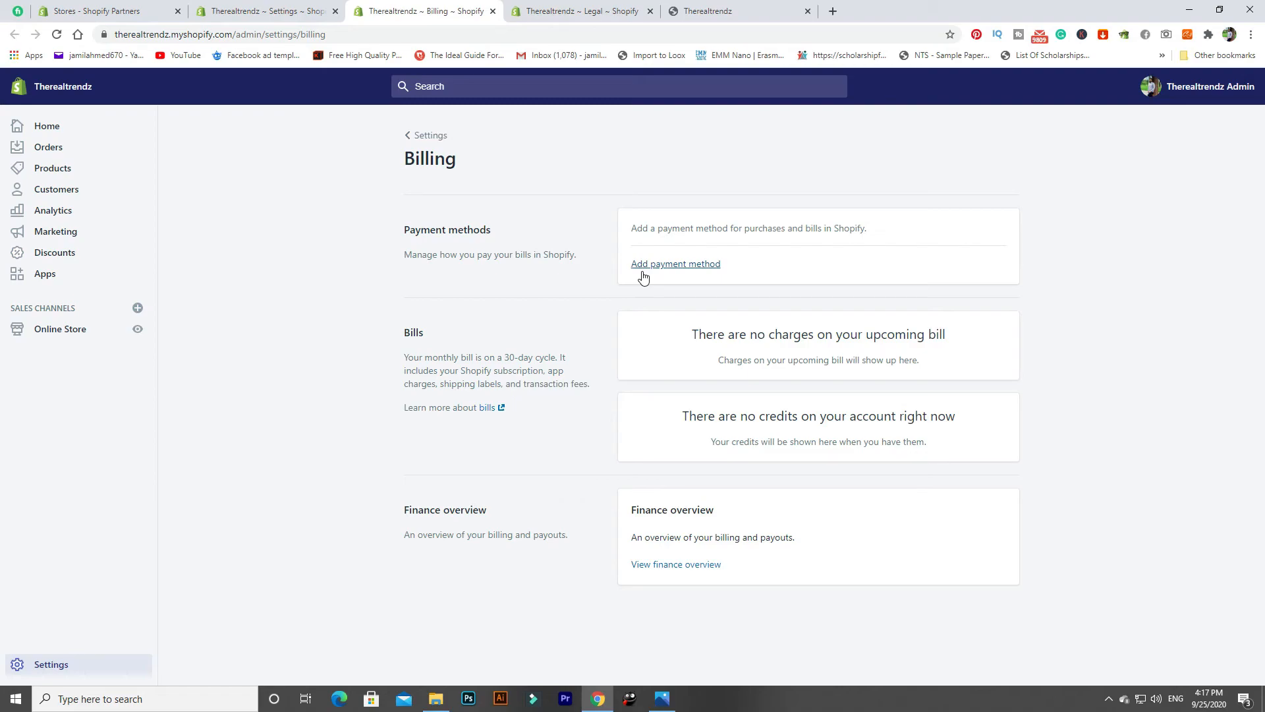
{"action": "left_click", "coordinate": [492, 11]}
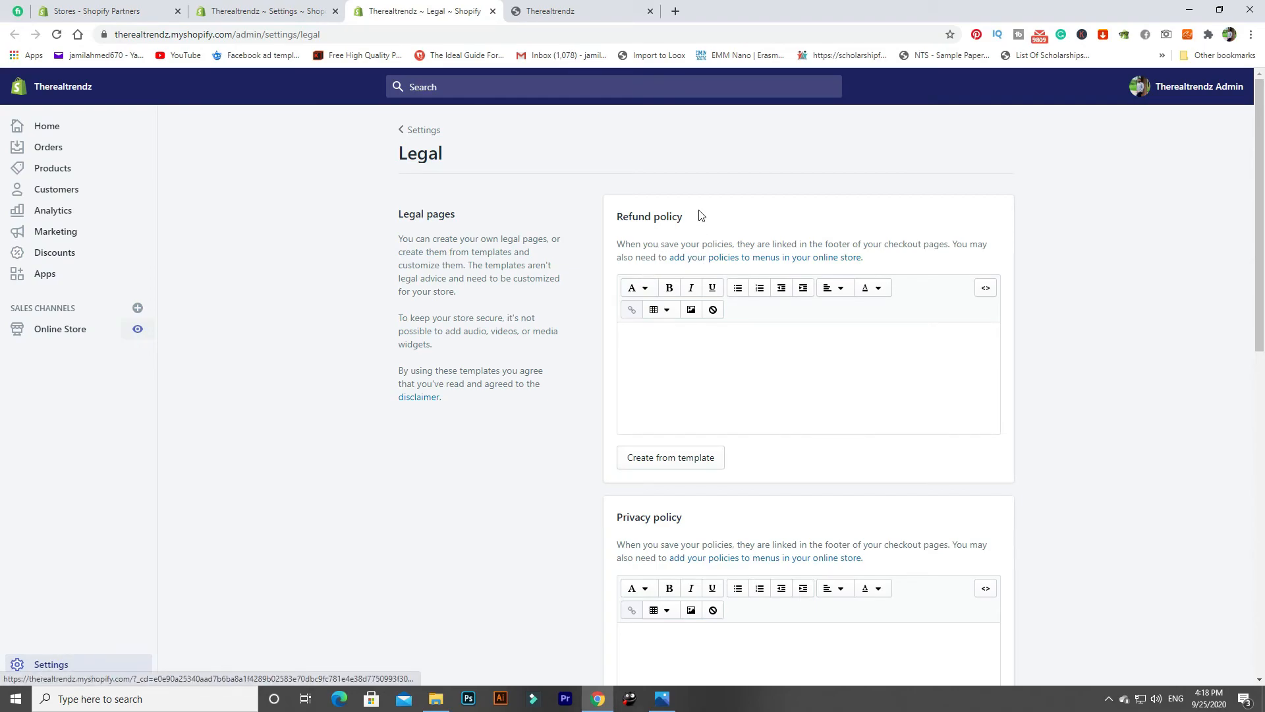
- Open the help article on adding store policies from the refund policy section and return to the Legal settings
{"action": "left_click", "coordinate": [699, 257]}
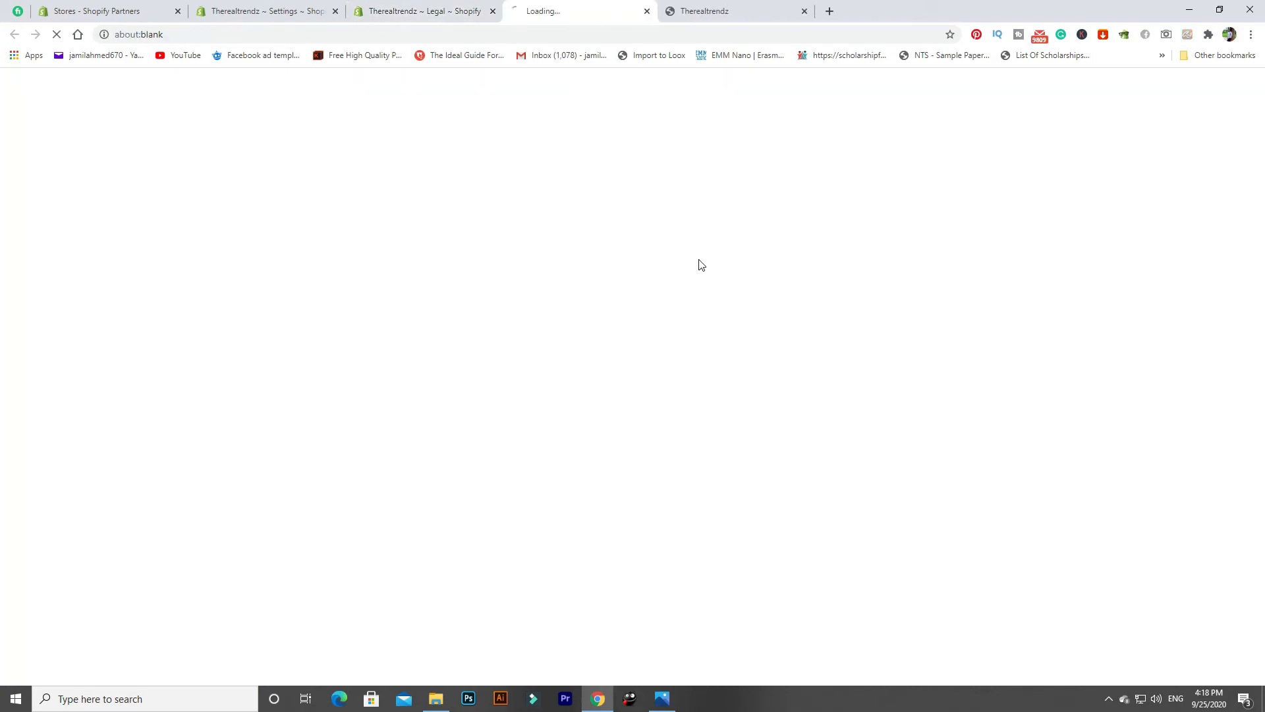
{"action": "left_click", "coordinate": [457, 11]}
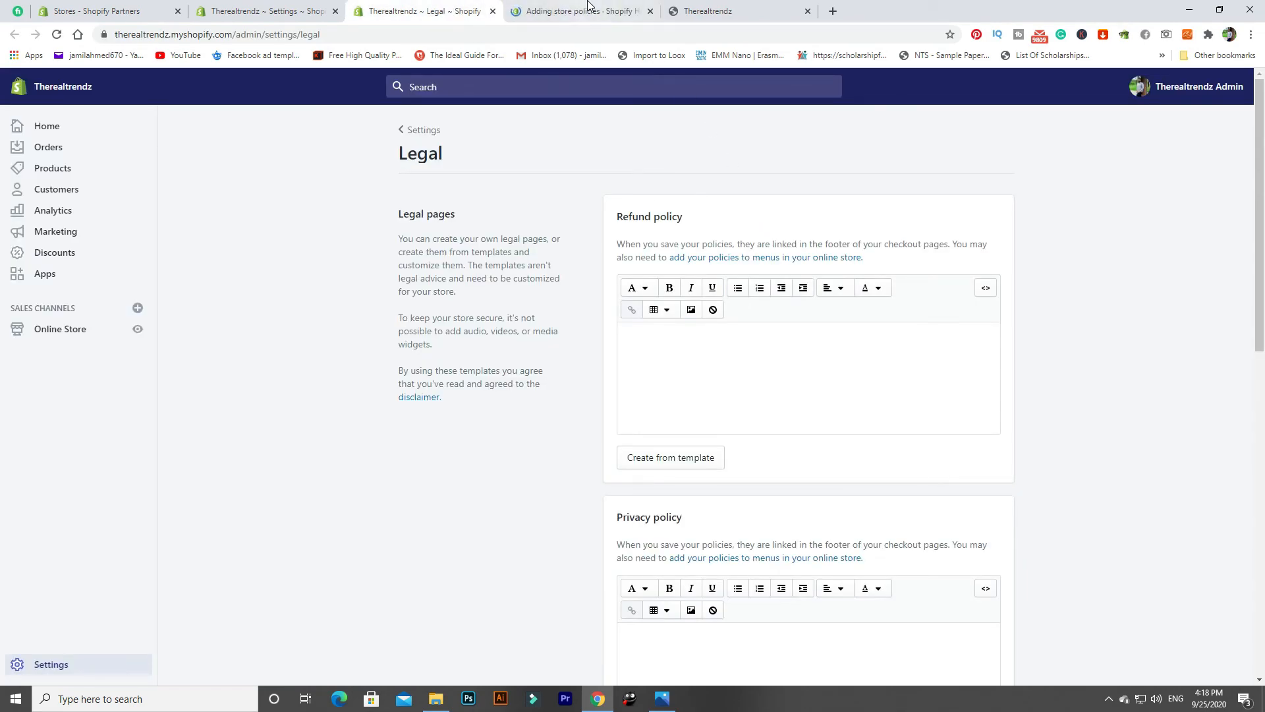
{"action": "left_click", "coordinate": [587, 7]}
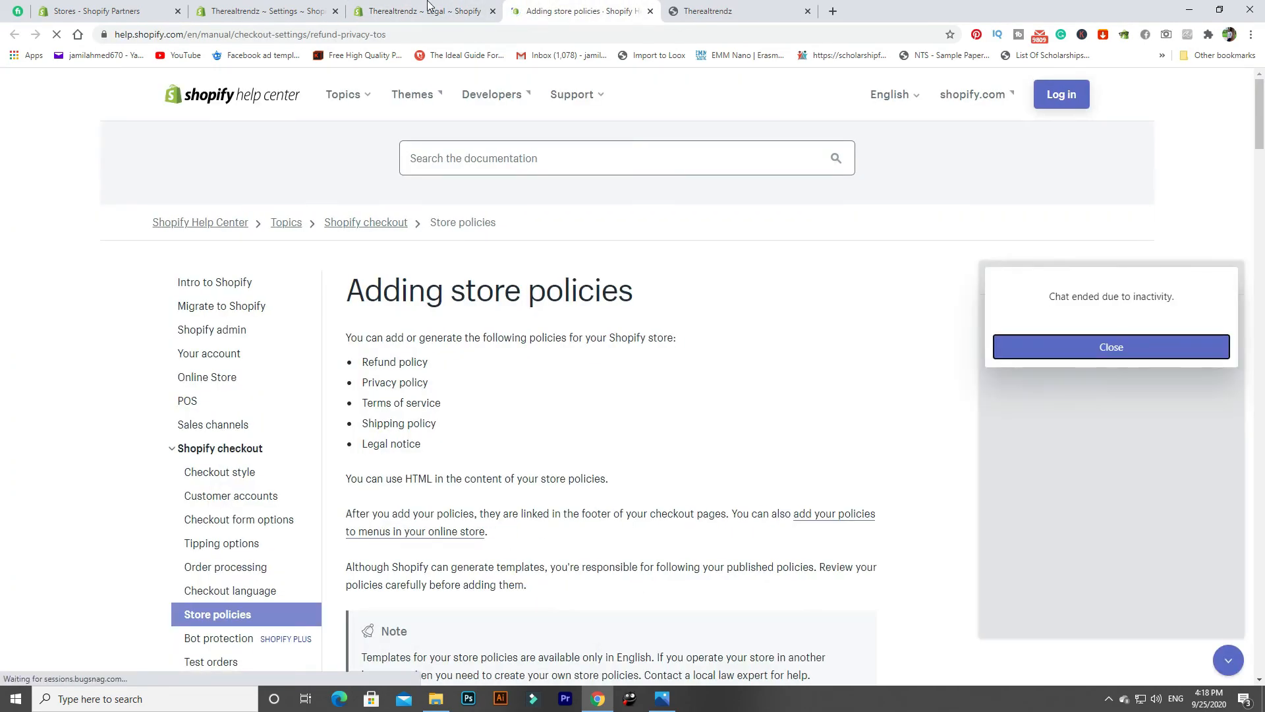
{"action": "left_click", "coordinate": [456, 11]}
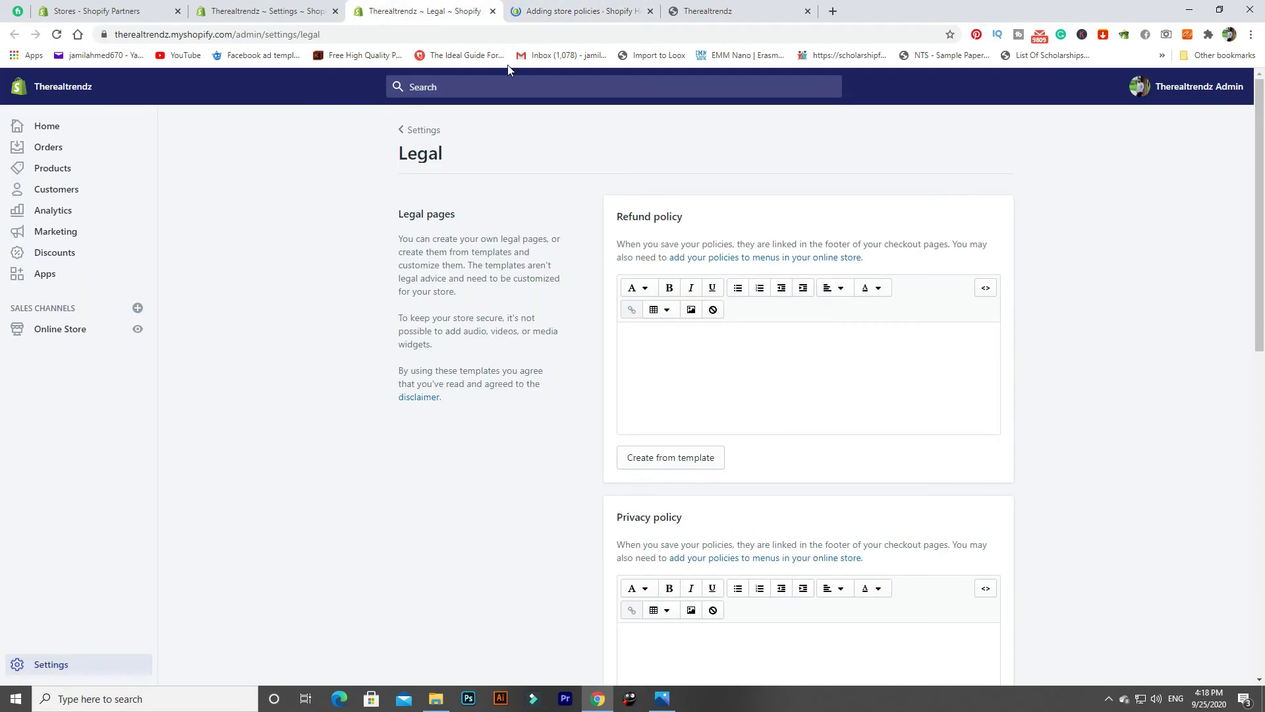
- Create the refund policy from the template and set both mentions of the return period to 15 days
{"action": "left_click", "coordinate": [704, 459]}
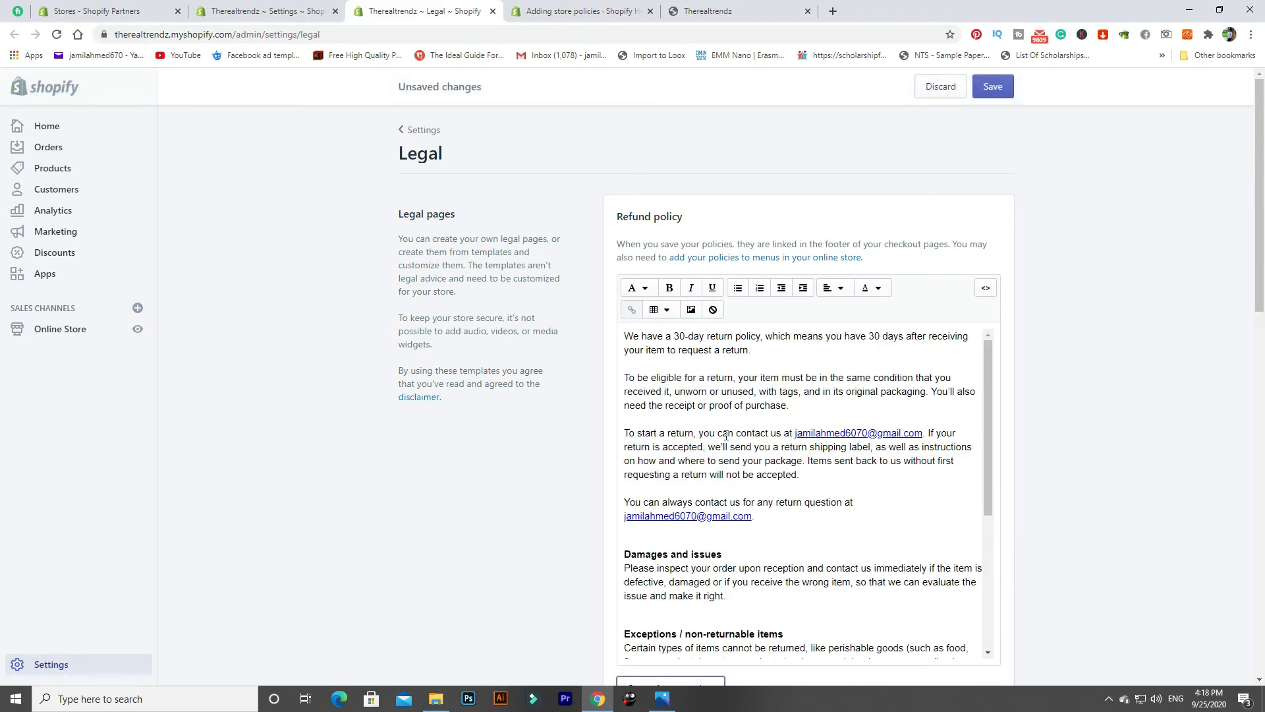
{"action": "left_click", "coordinate": [762, 518]}
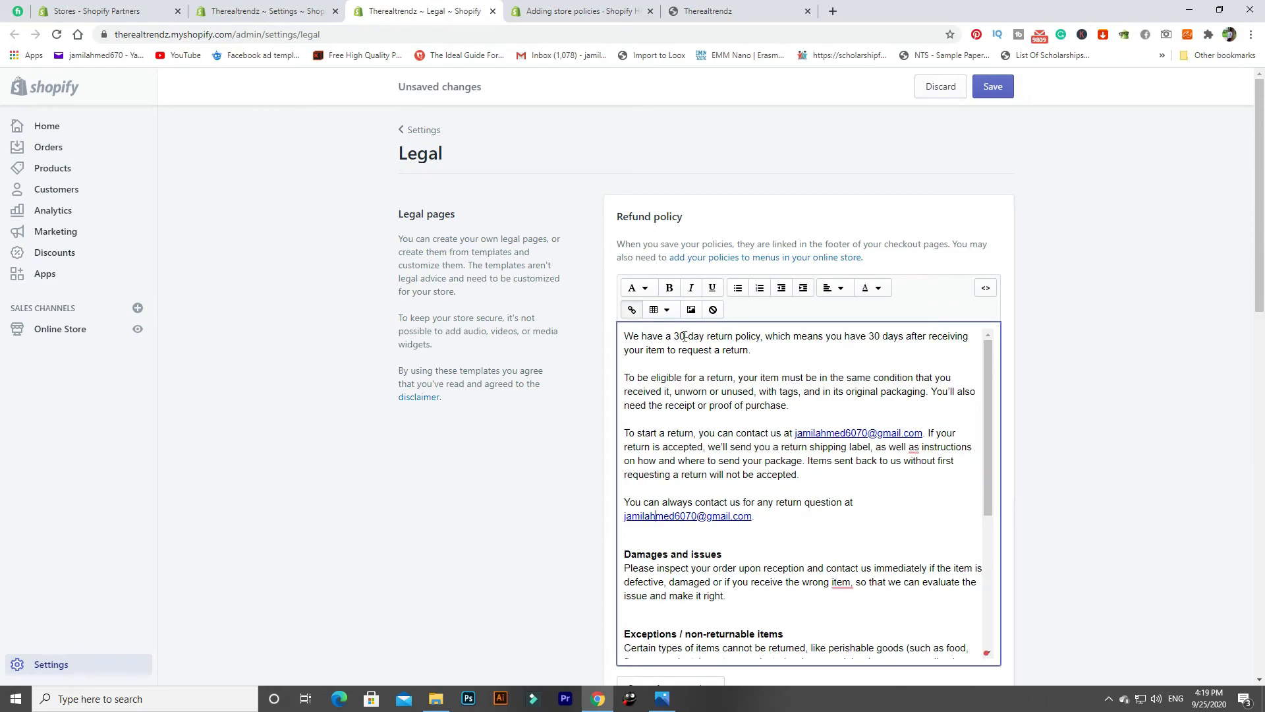
{"action": "double_click", "coordinate": [685, 336]}
{"action": "type", "text": "15"}
{"action": "double_click", "coordinate": [879, 338]}
{"action": "type", "text": "15"}
- Create the privacy policy from the template and skim its text
{"action": "scroll", "coordinate": [878, 338], "scroll_direction": "down", "scroll_amount": 4}
{"action": "scroll", "coordinate": [593, 472], "scroll_direction": "down", "scroll_amount": 5}
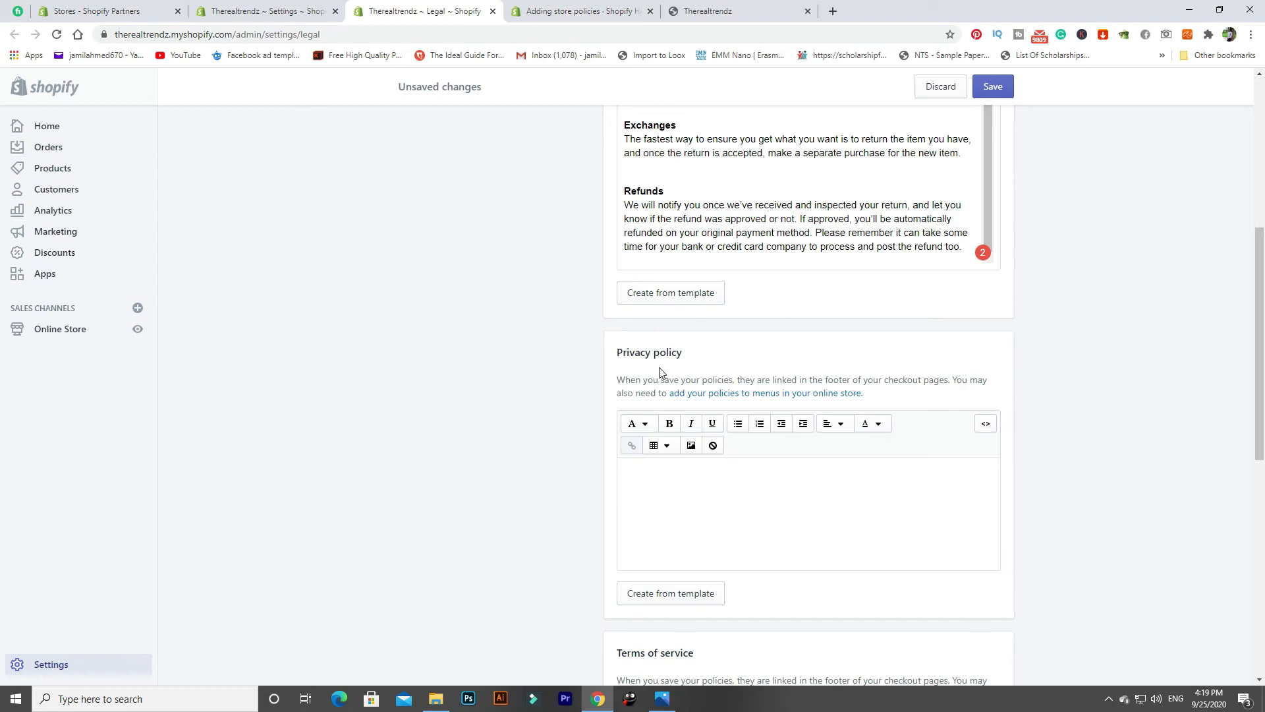
{"action": "left_click", "coordinate": [682, 593]}
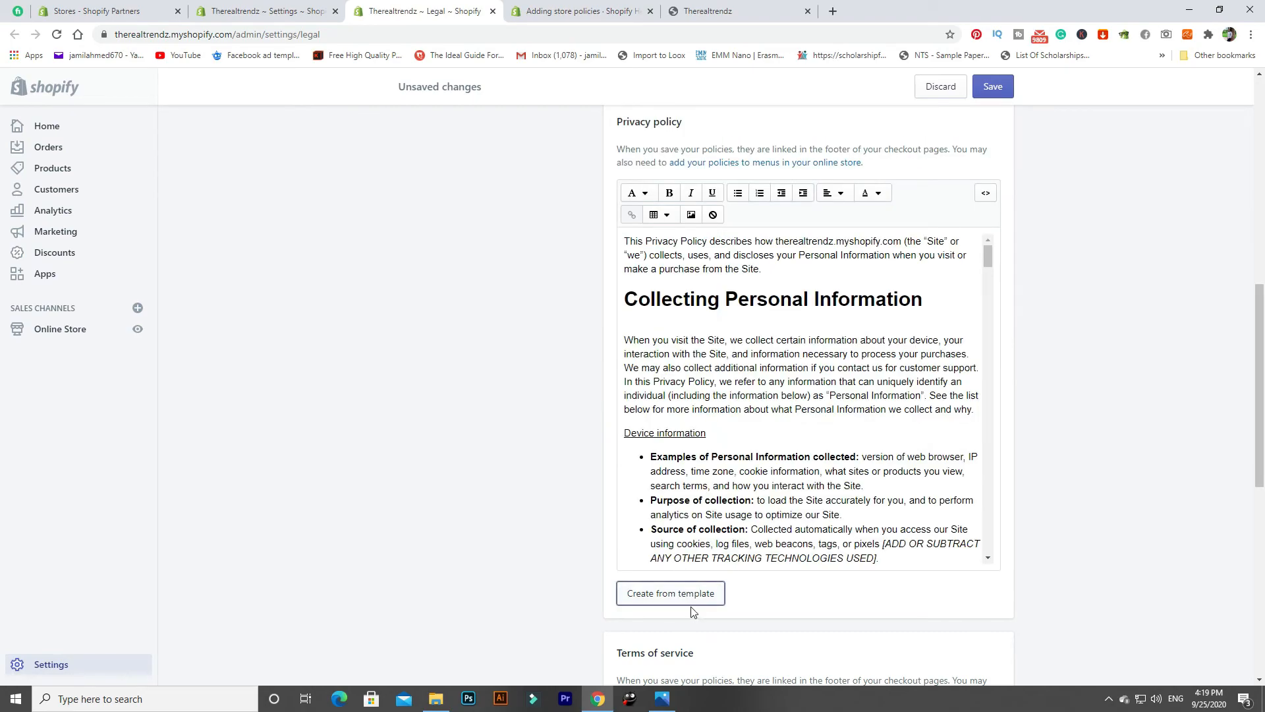
{"action": "scroll", "coordinate": [907, 374], "scroll_direction": "down", "scroll_amount": 5}
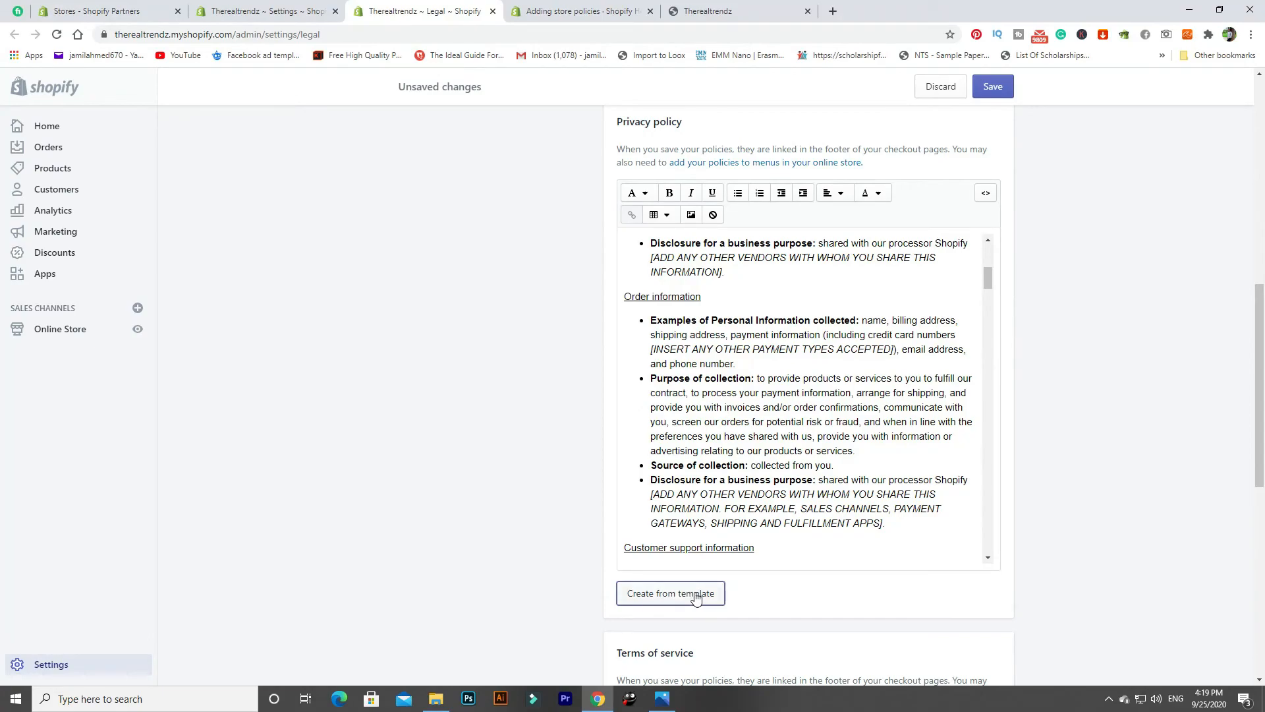
- Create the terms of service from the template and place the cursor in the empty shipping policy editor
{"action": "scroll", "coordinate": [545, 502], "scroll_direction": "down", "scroll_amount": 6}
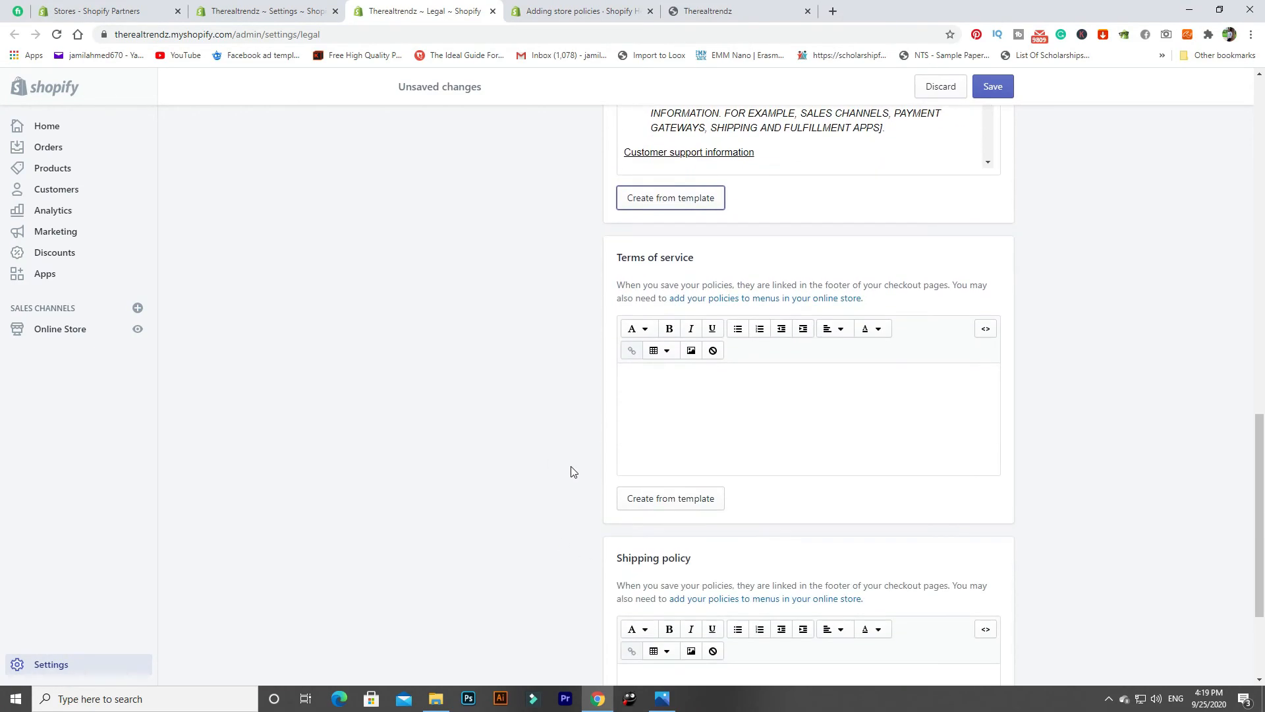
{"action": "left_click", "coordinate": [682, 500]}
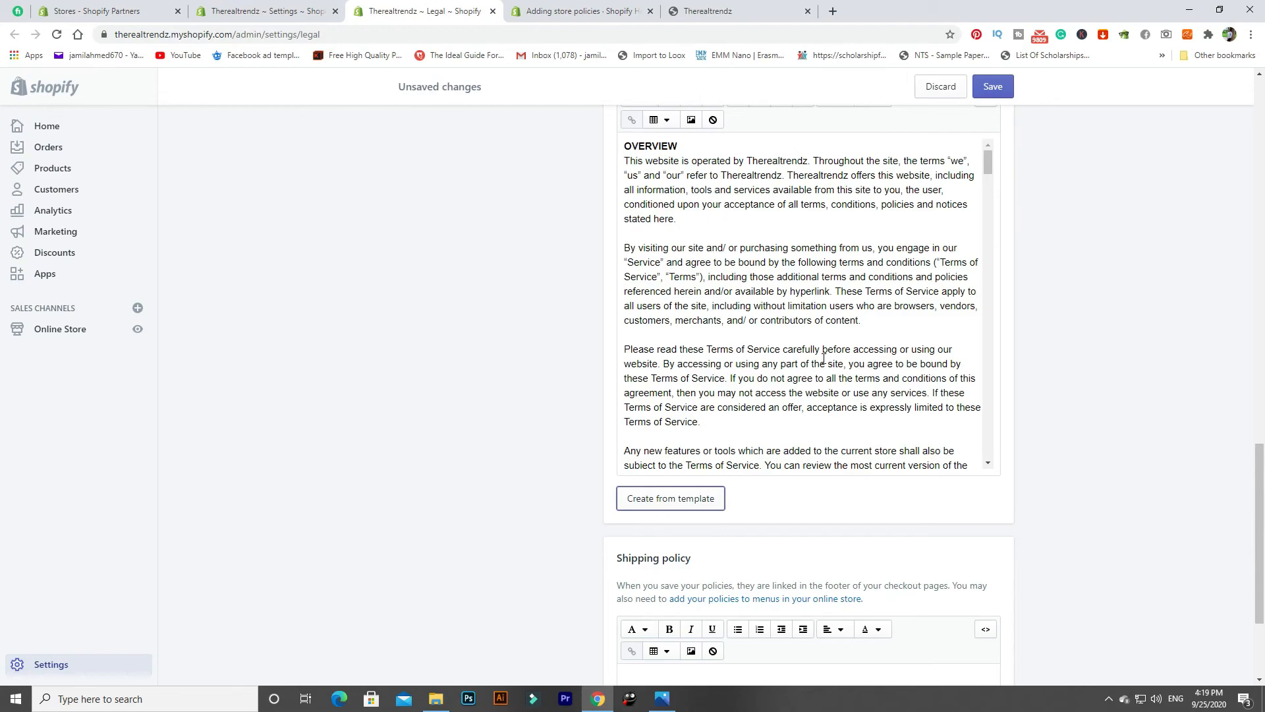
{"action": "scroll", "coordinate": [803, 355], "scroll_direction": "down", "scroll_amount": 5}
{"action": "scroll", "coordinate": [543, 380], "scroll_direction": "down", "scroll_amount": 3}
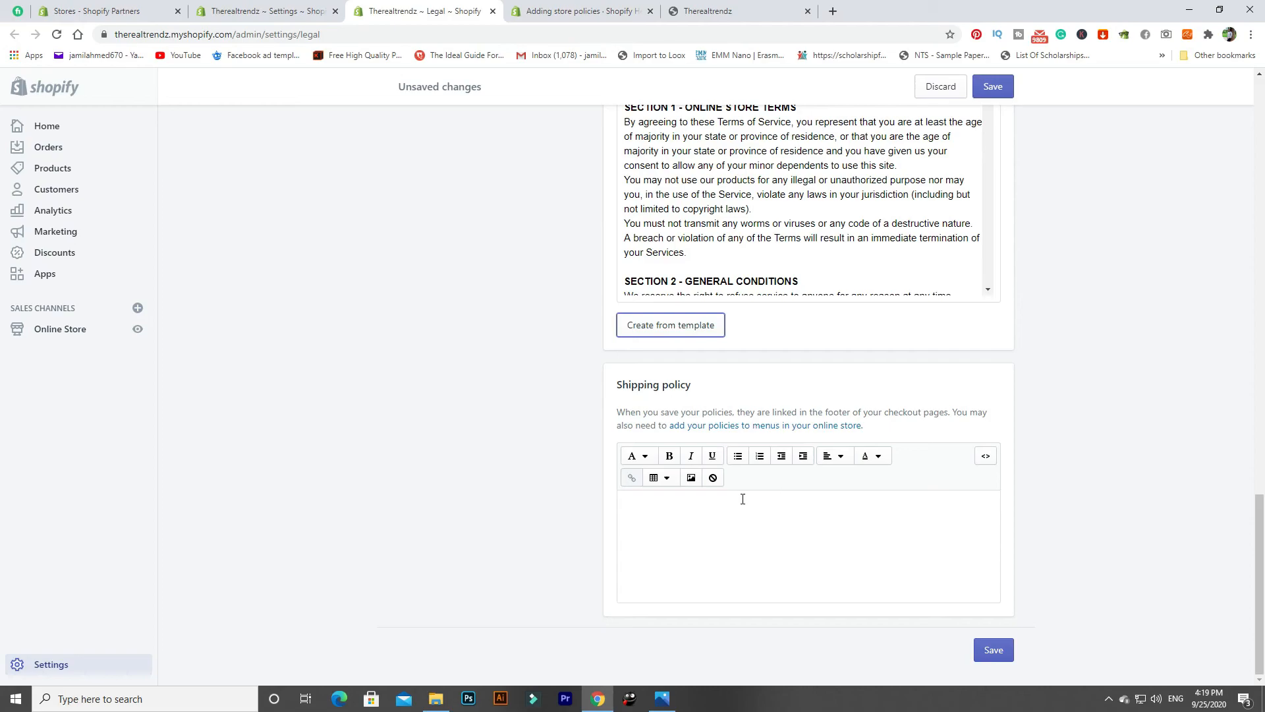
{"action": "left_click", "coordinate": [736, 530]}
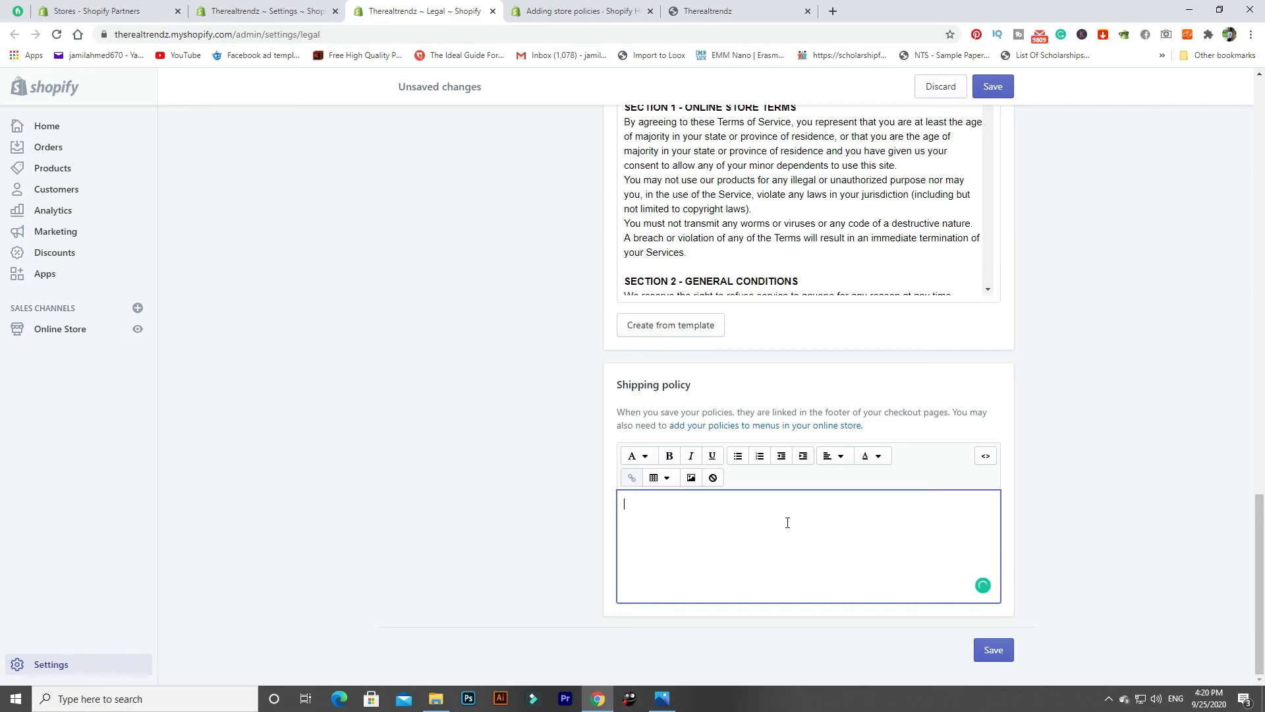
- Search the web for zara in a new tab, open the official ZARA website and dismiss its cookie notice
{"action": "left_click", "coordinate": [833, 12]}
{"action": "type", "text": "zara"}
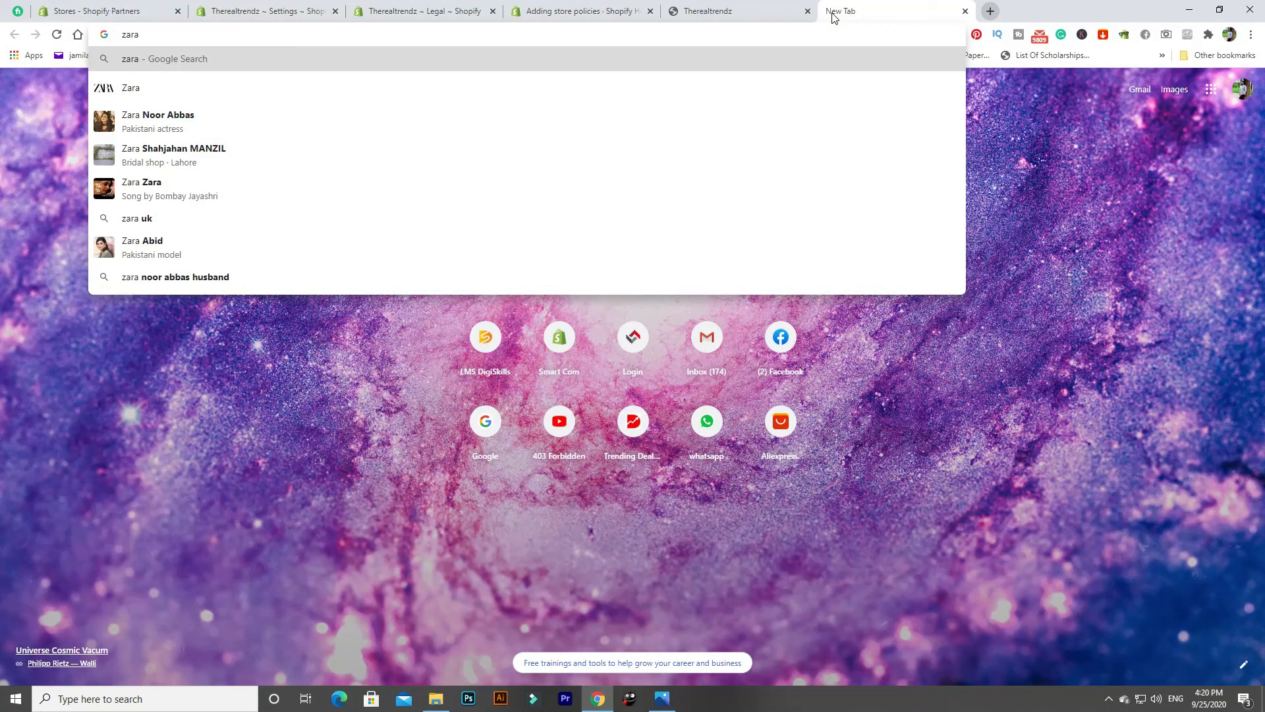
{"action": "key", "text": "Return"}
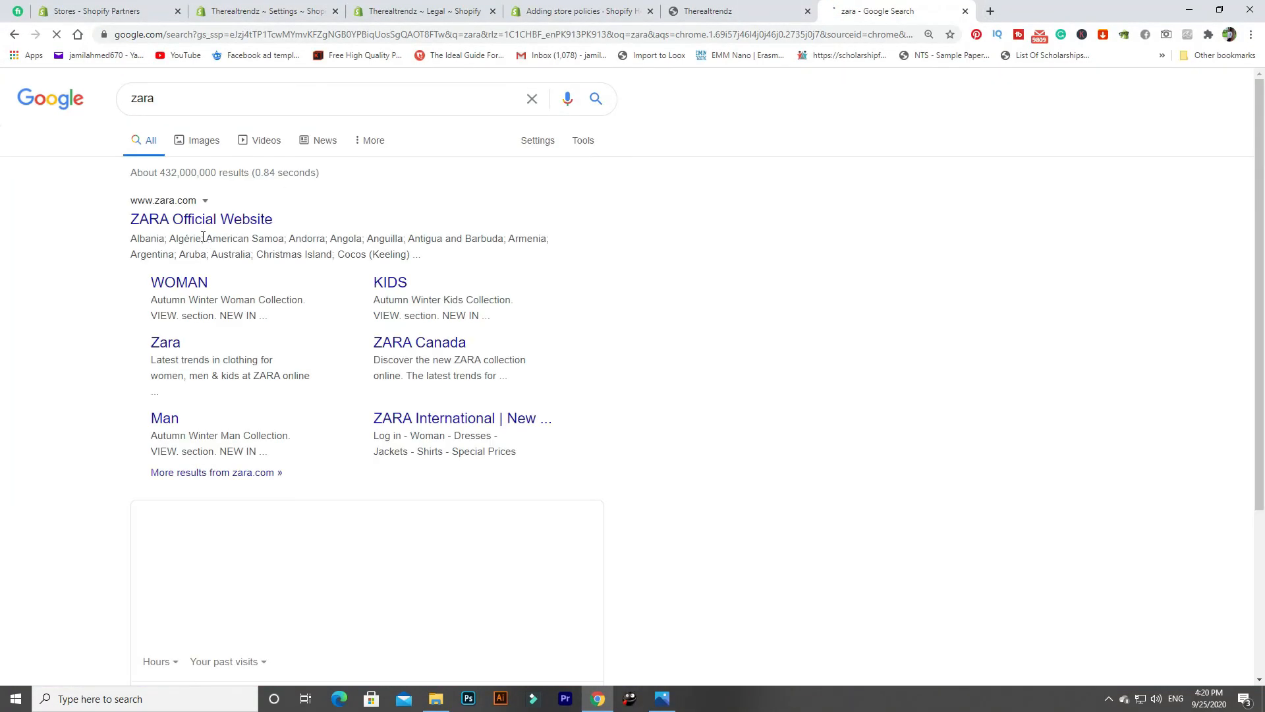
{"action": "left_click", "coordinate": [207, 224]}
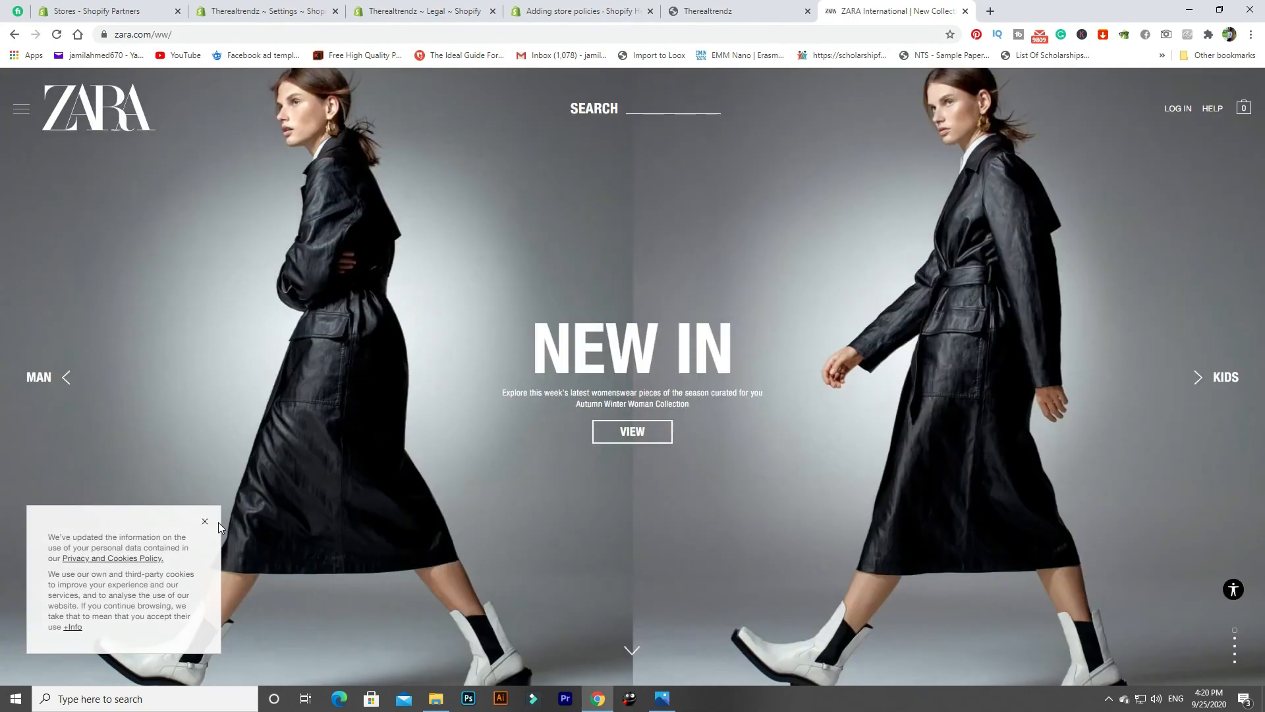
{"action": "left_click", "coordinate": [205, 523]}
- Open the Terms of Use document linked at the end of the ZARA home page and skim its conditions
{"action": "scroll", "coordinate": [508, 434], "scroll_direction": "down", "scroll_amount": 2}
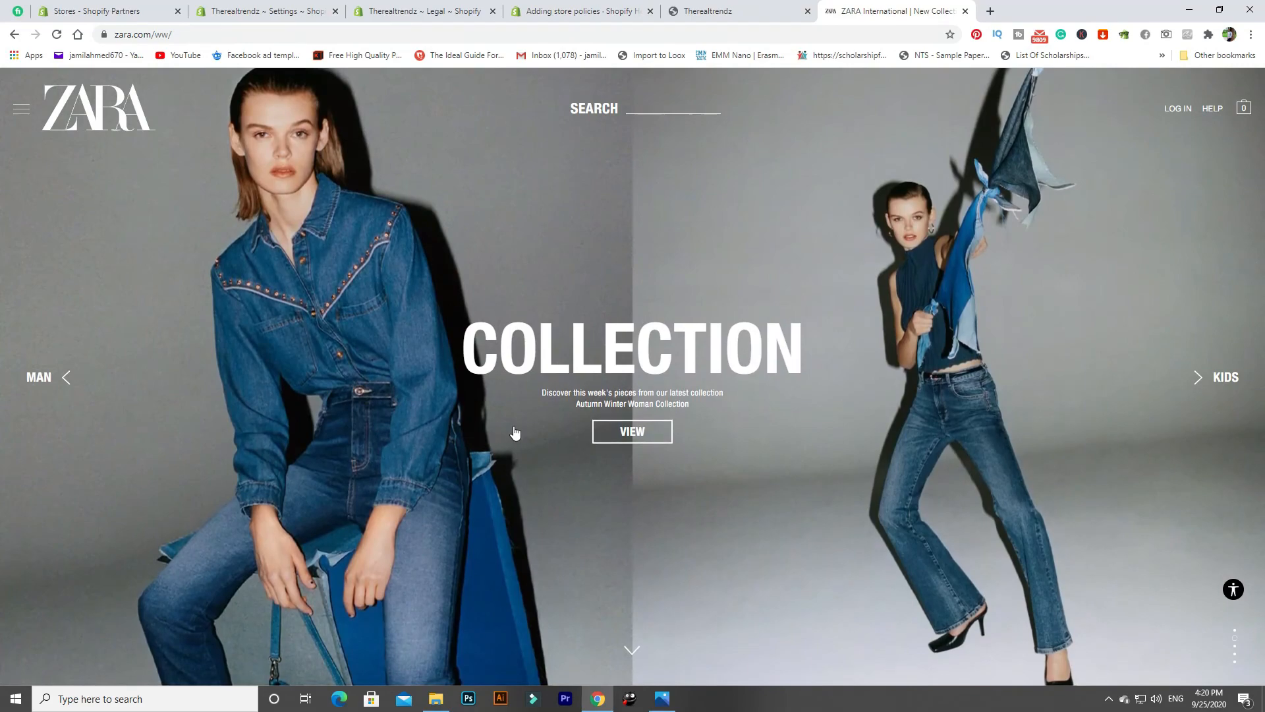
{"action": "scroll", "coordinate": [515, 433], "scroll_direction": "down", "scroll_amount": 2}
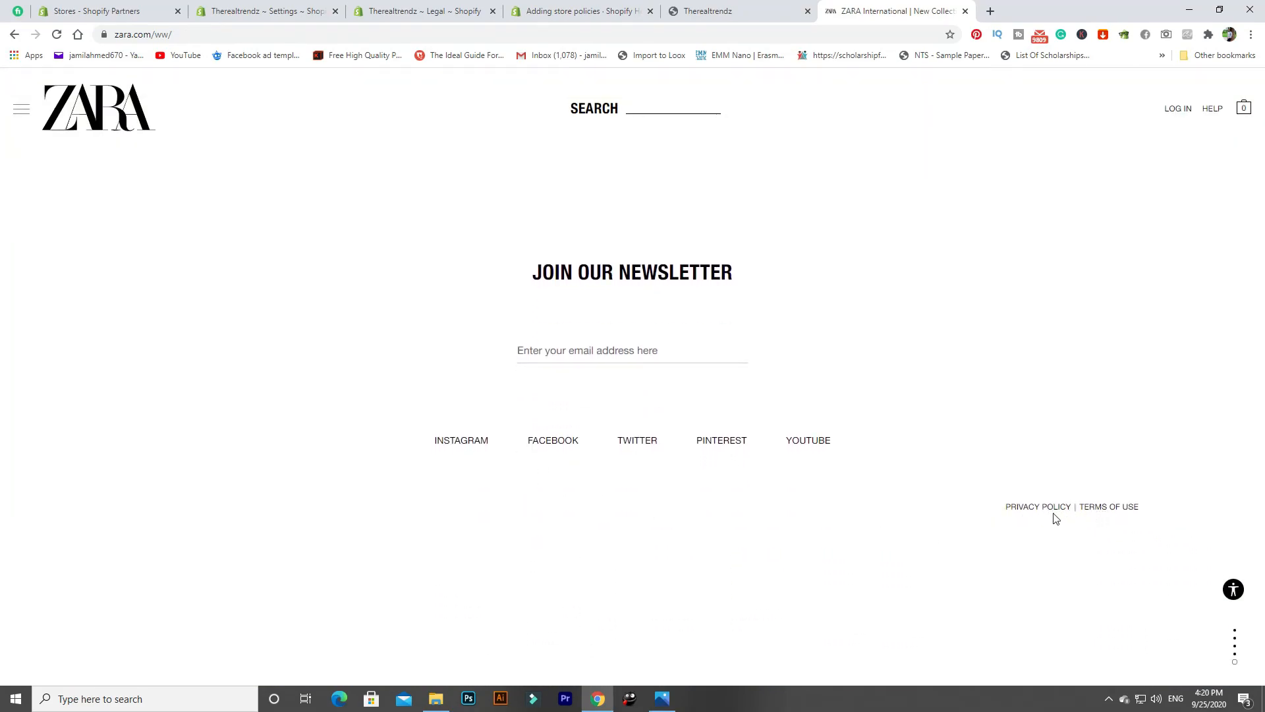
{"action": "left_click", "coordinate": [1089, 507]}
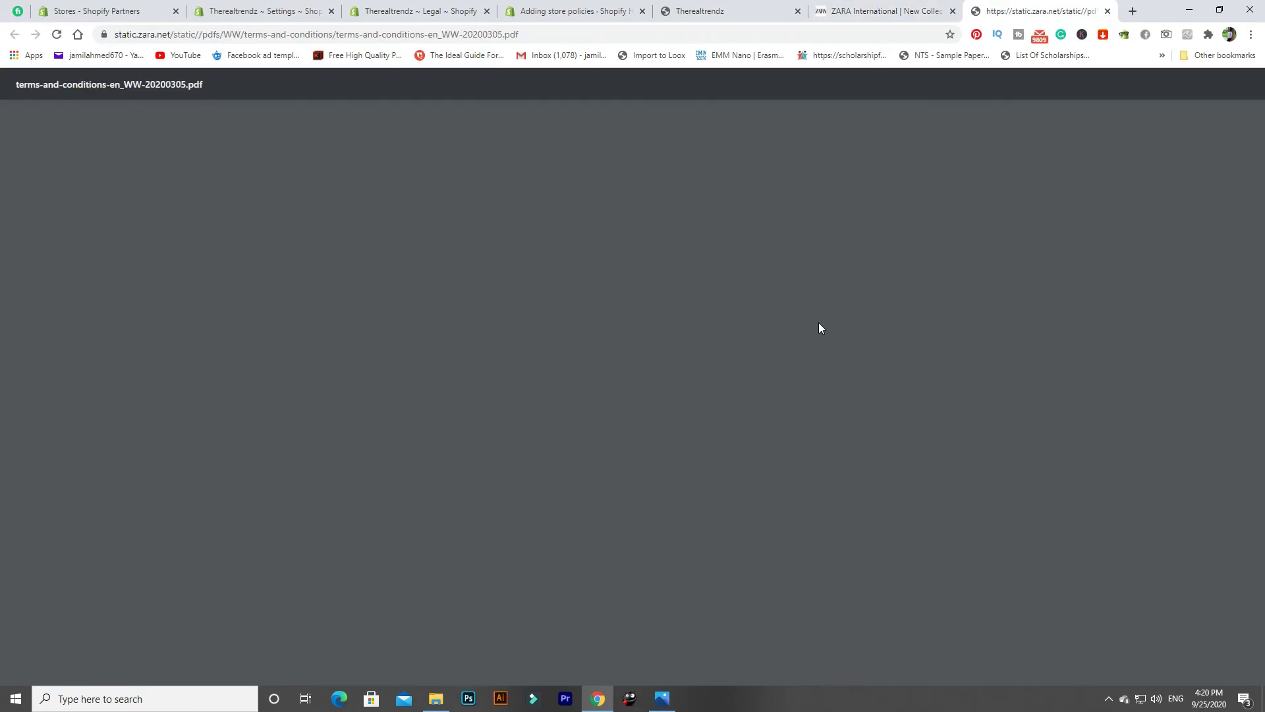
{"action": "scroll", "coordinate": [693, 301], "scroll_direction": "down", "scroll_amount": 20}
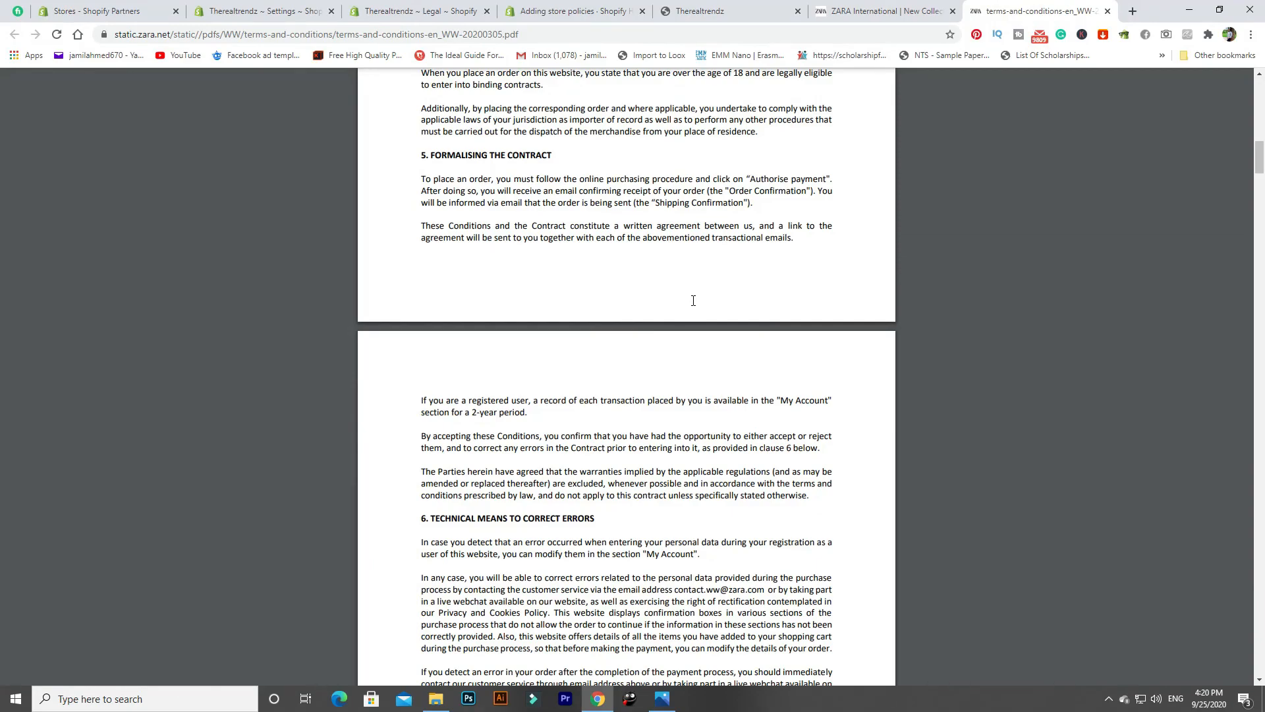
{"action": "scroll", "coordinate": [693, 300], "scroll_direction": "up", "scroll_amount": 6}
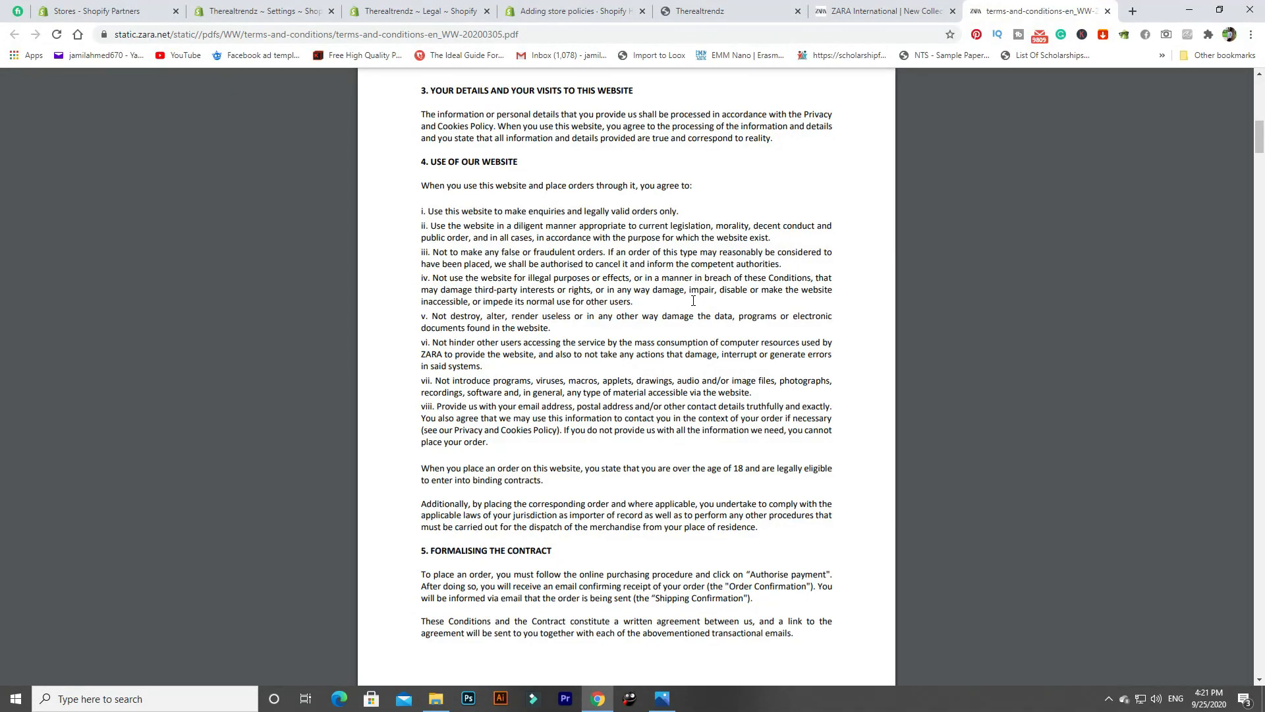
{"action": "scroll", "coordinate": [693, 301], "scroll_direction": "up", "scroll_amount": 12}
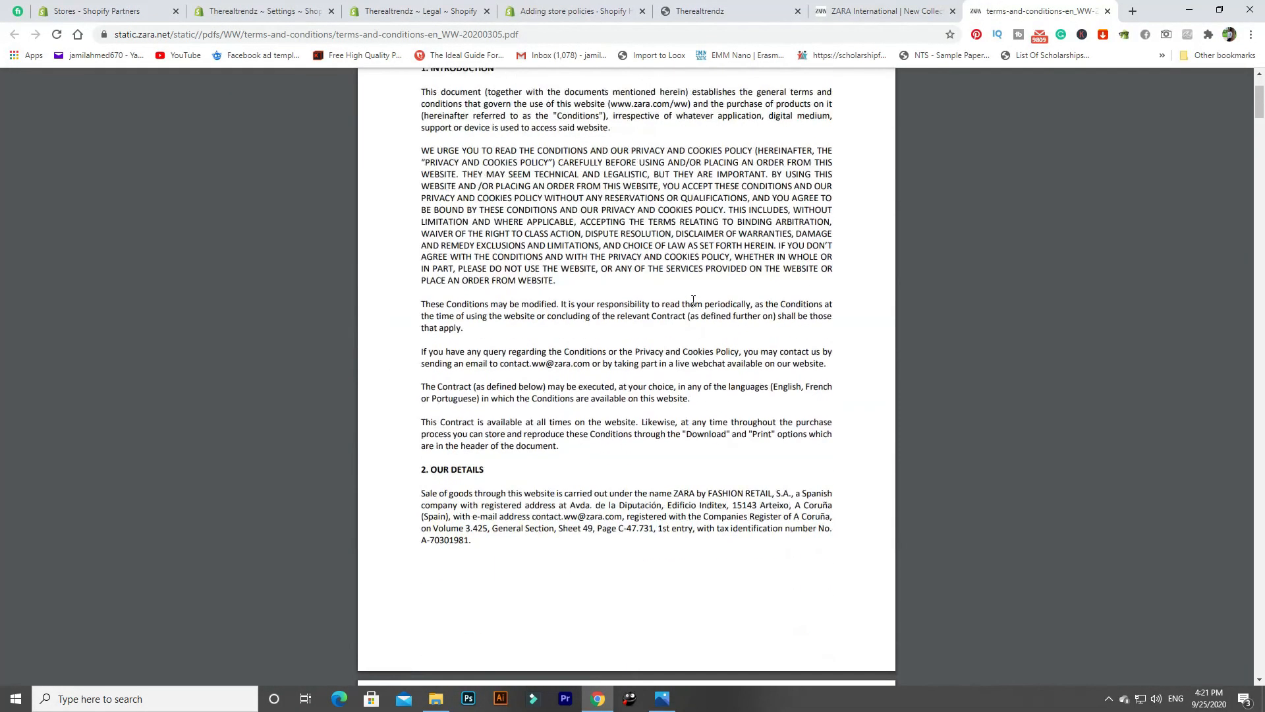